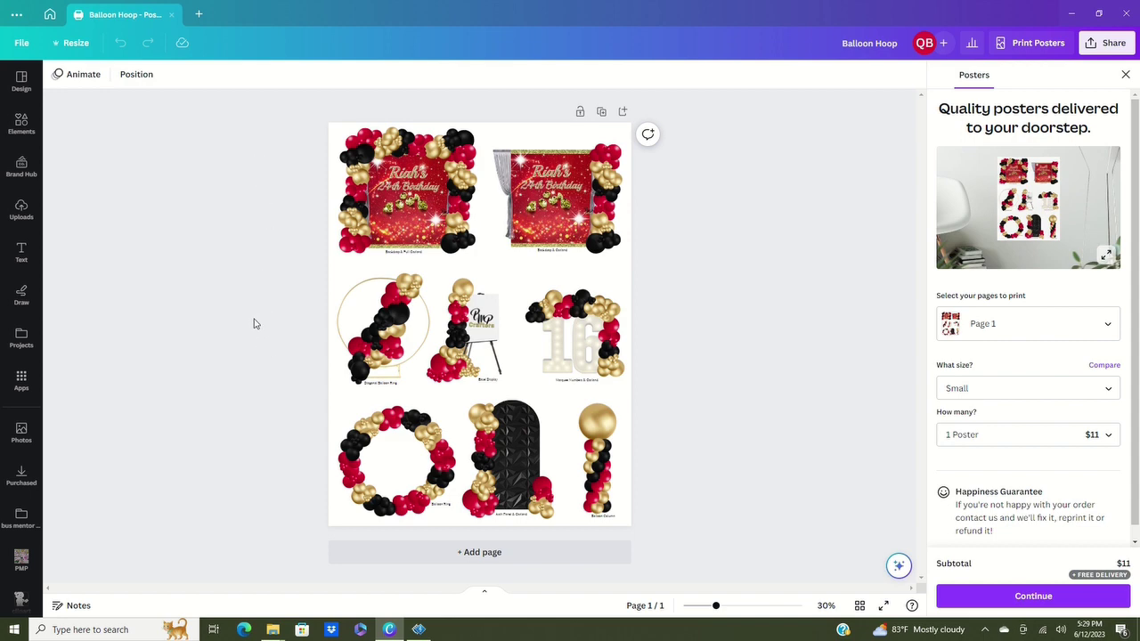
- Open the Qualatex Color Library from the marketing materials on the Qualatex website in the browser
left_click(50, 14)
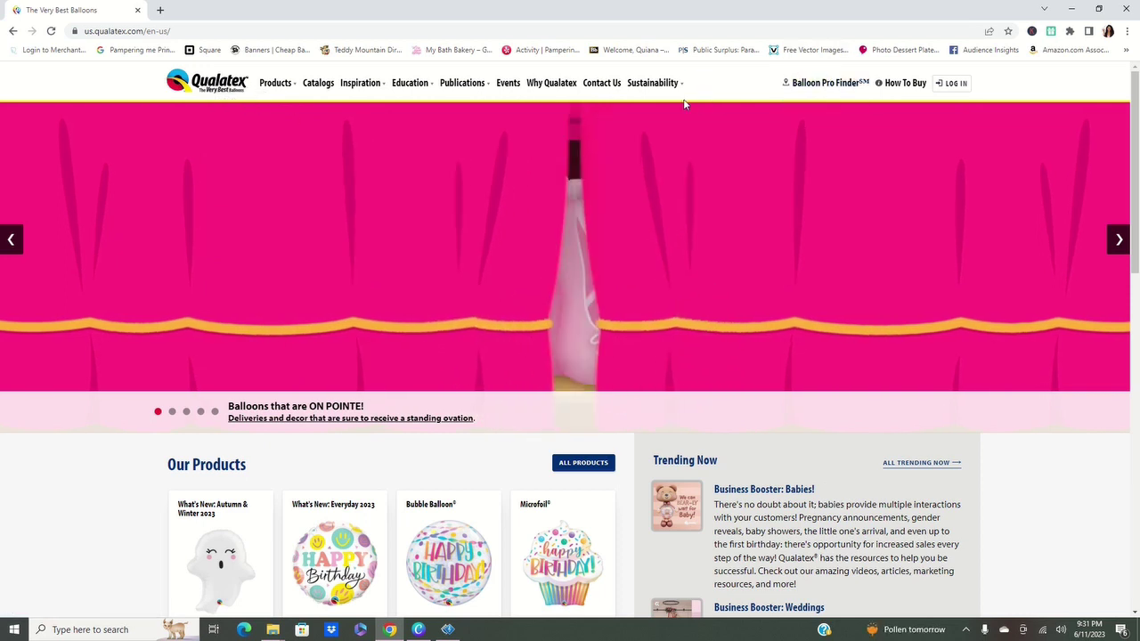
mouse_move(279, 84)
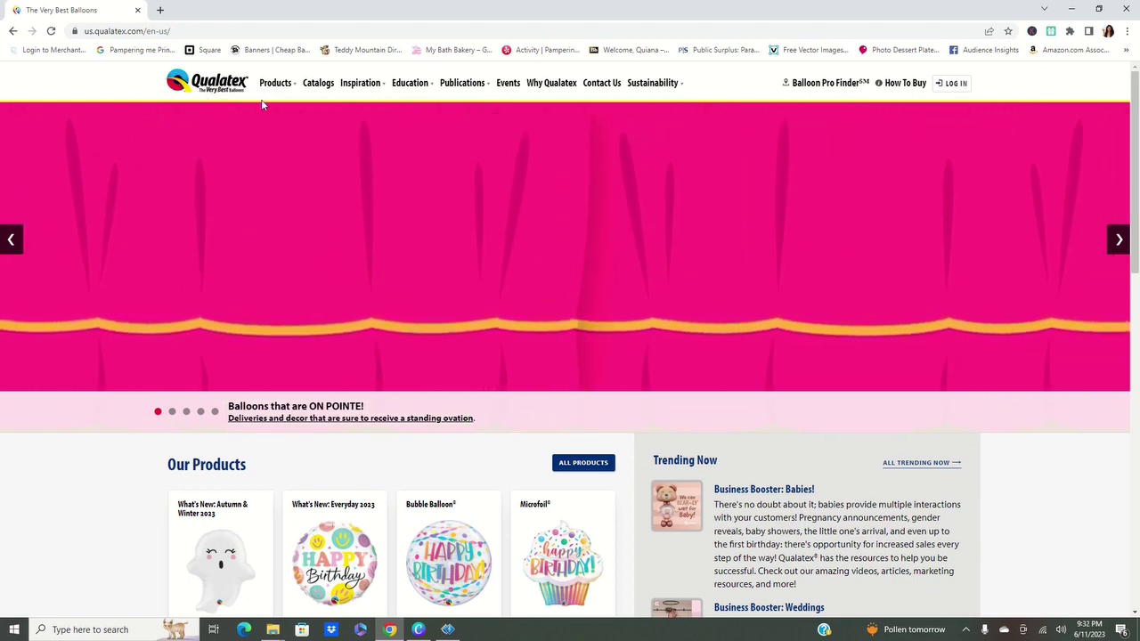
mouse_move(379, 87)
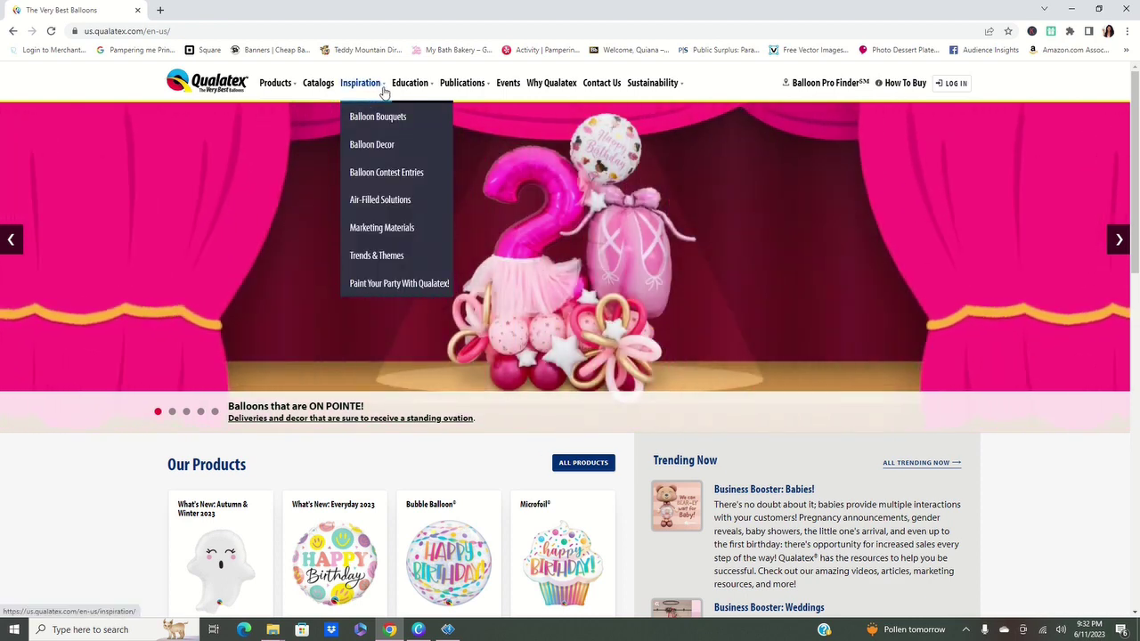
left_click(373, 87)
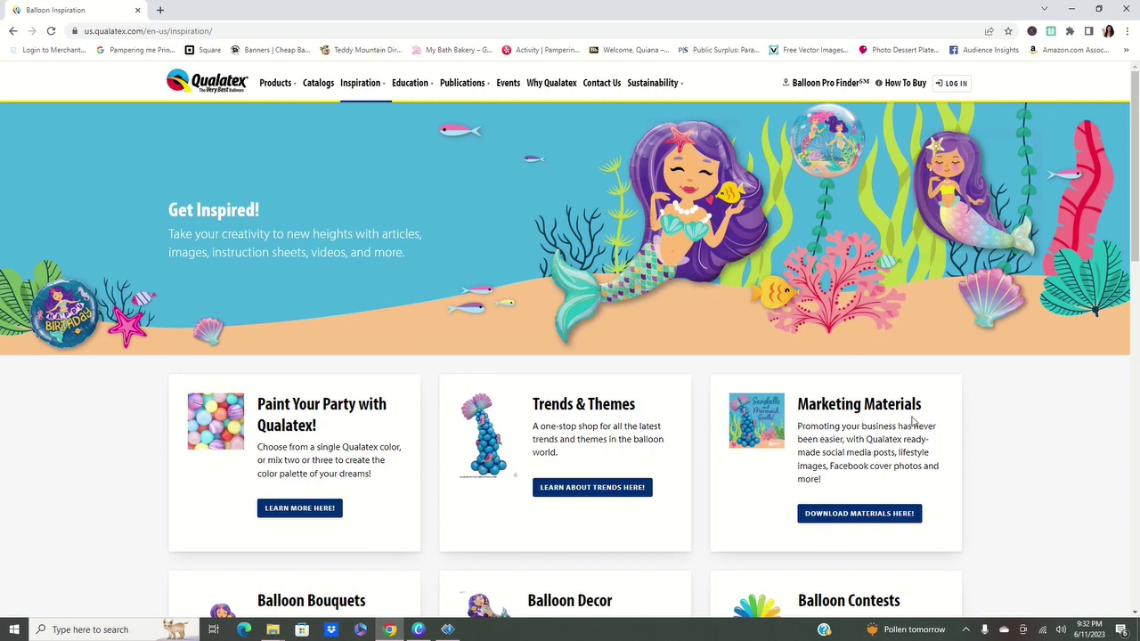
left_click(887, 526)
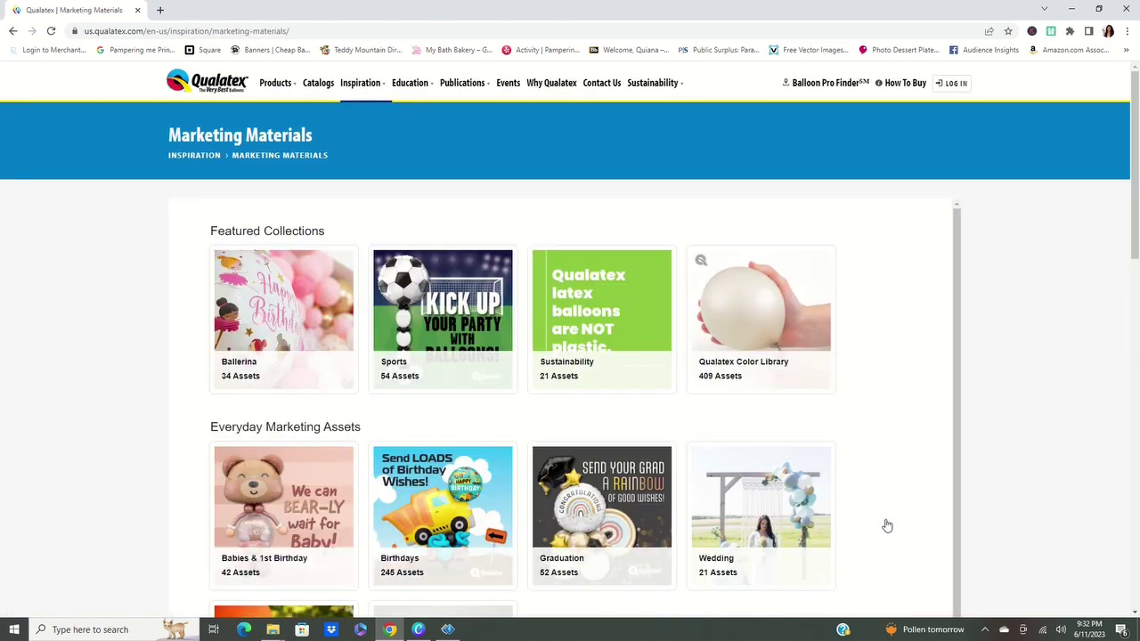
left_click(776, 379)
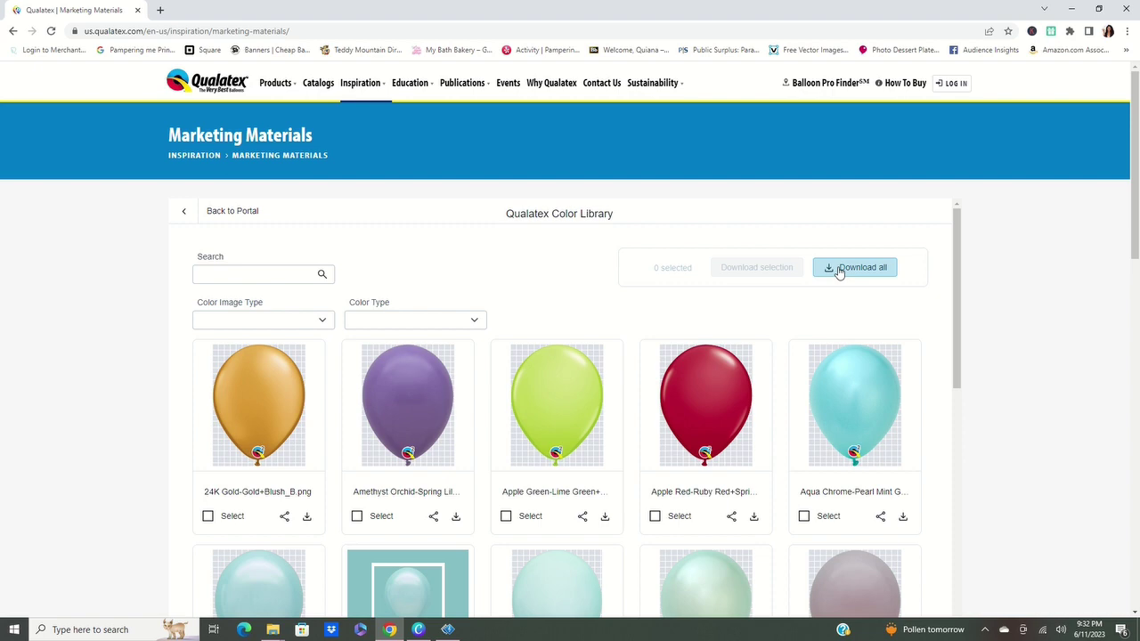
- Look through the balloon colour images offered for download in the Qualatex Color Library
scroll(754, 351, "down", 8)
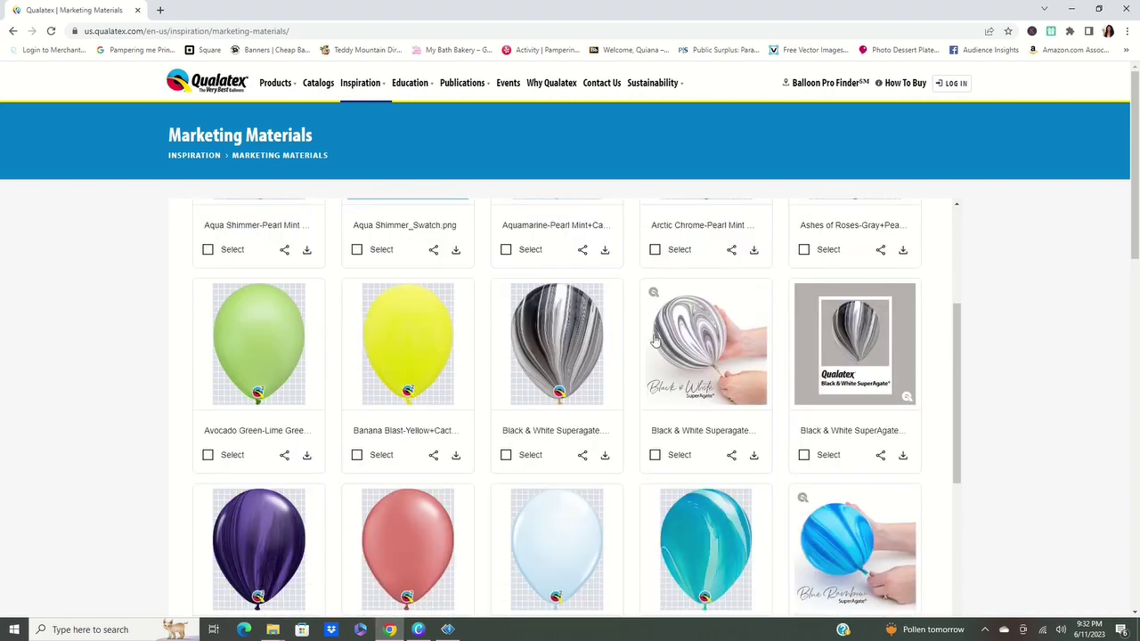
scroll(655, 341, "down", 2)
scroll(651, 459, "up", 4)
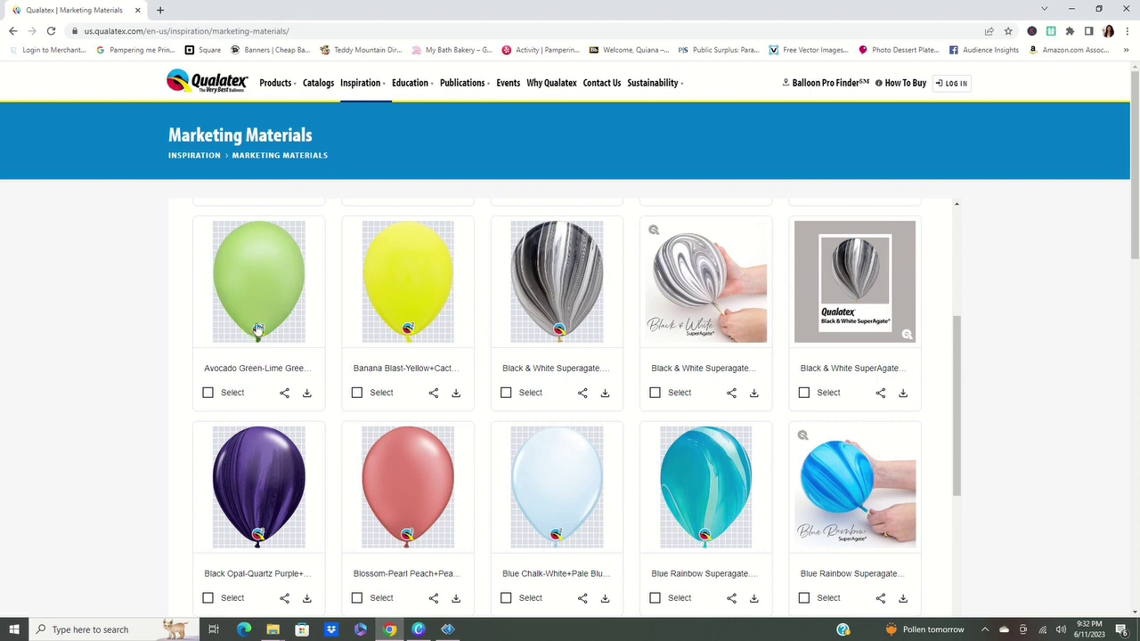
scroll(593, 405, "up", 1)
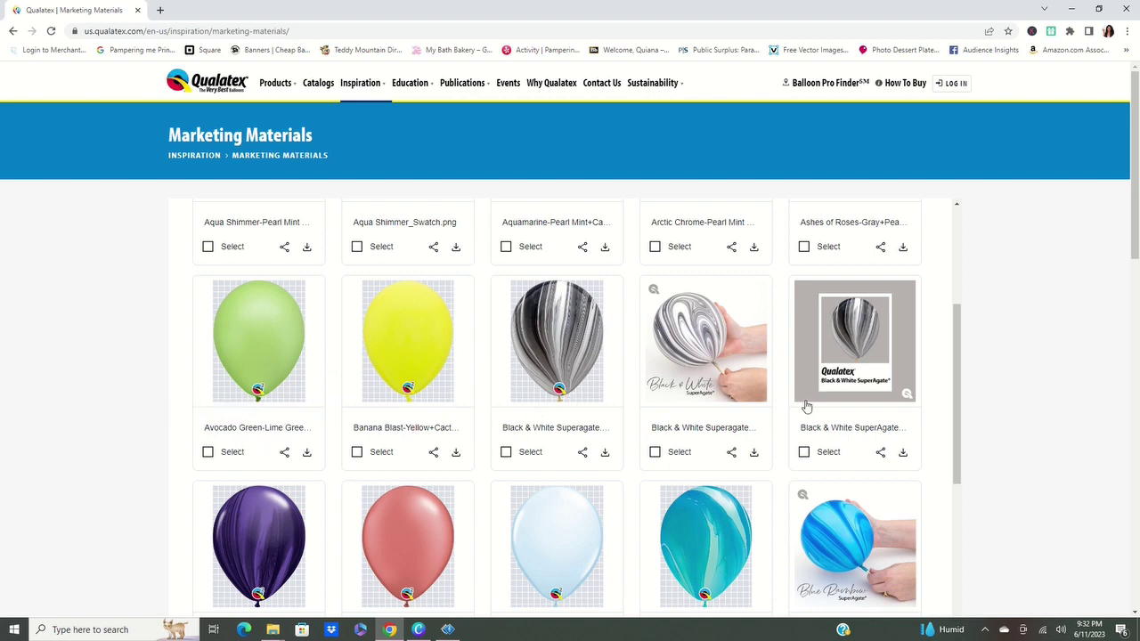
scroll(741, 412, "up", 3)
scroll(822, 484, "up", 2)
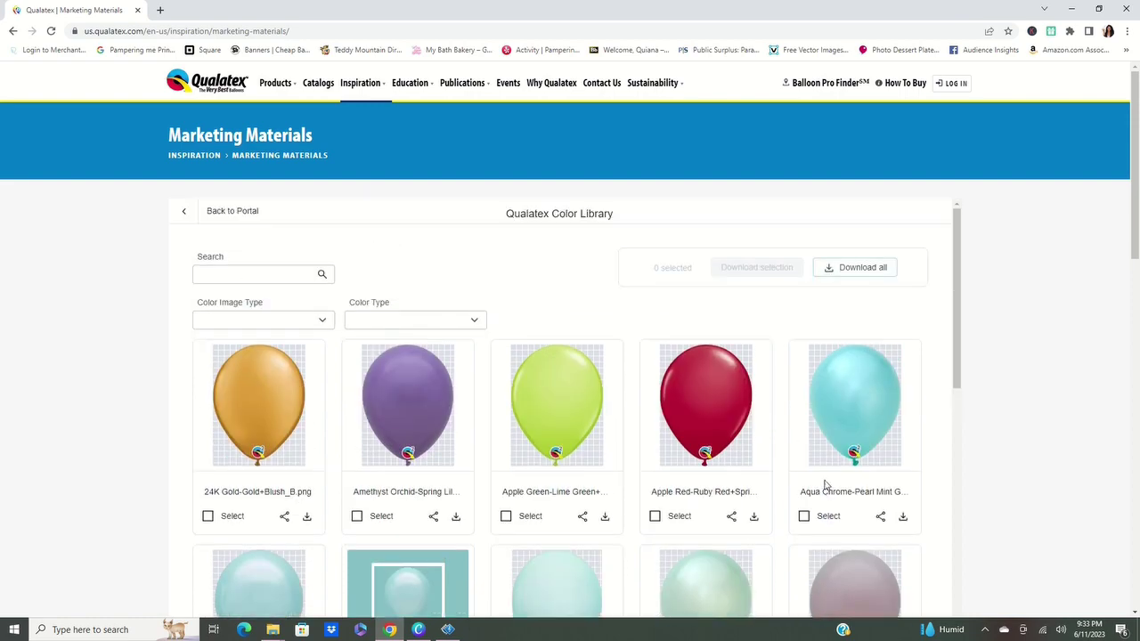
scroll(793, 481, "down", 5)
scroll(793, 481, "down", 8)
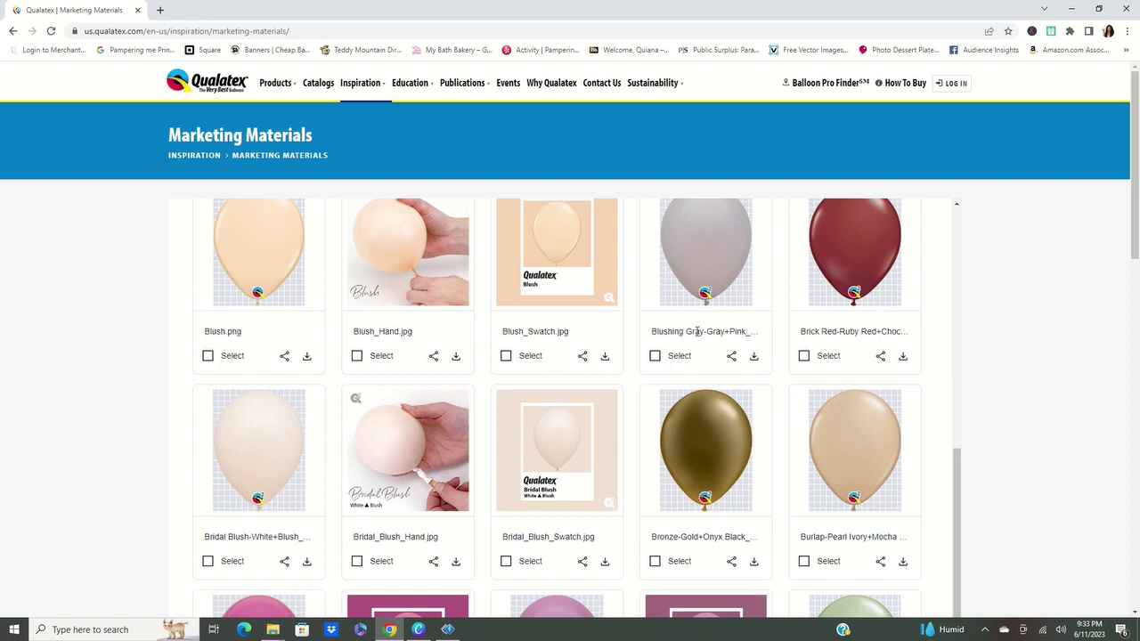
scroll(882, 383, "up", 10)
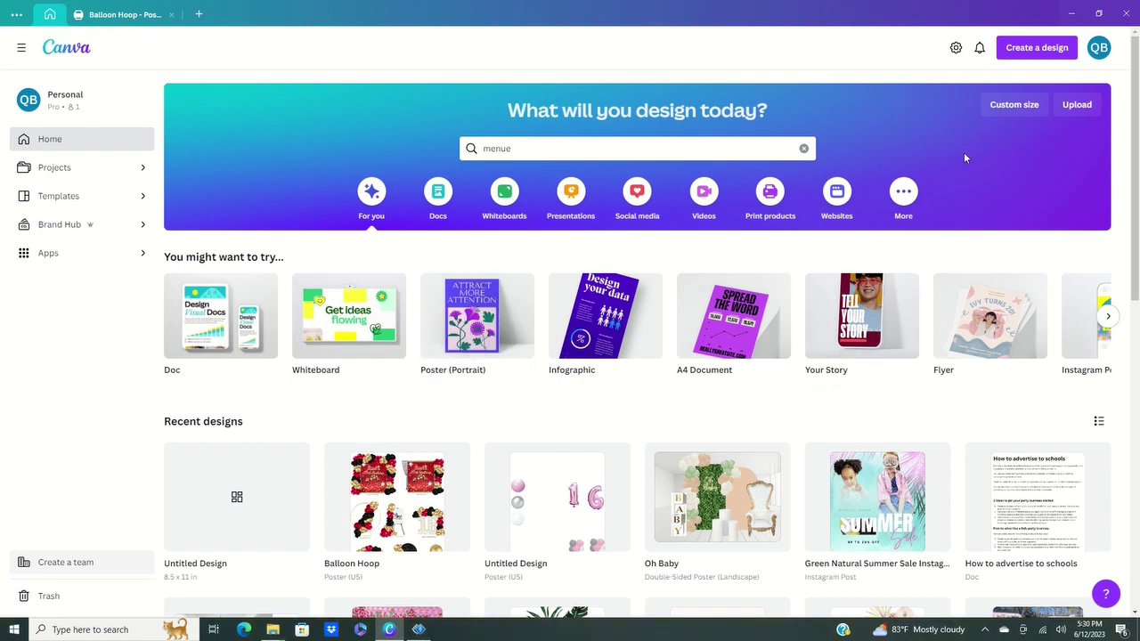
- Switch to Canva and create a new blank design with the recent custom size 8.5 × 11 in
left_click(1001, 109)
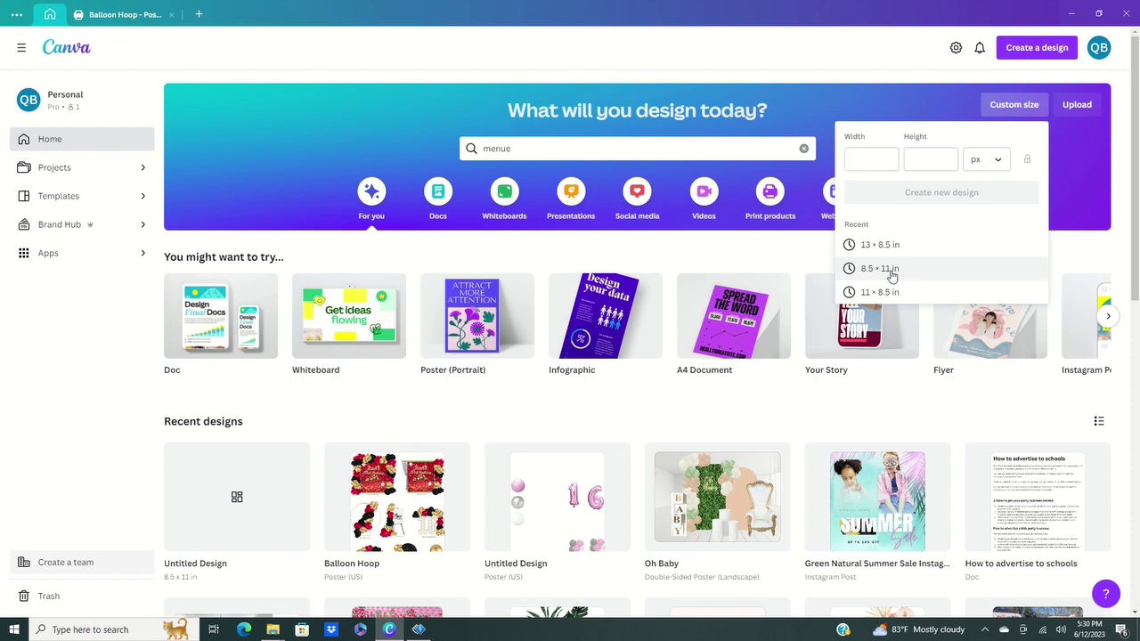
left_click(891, 276)
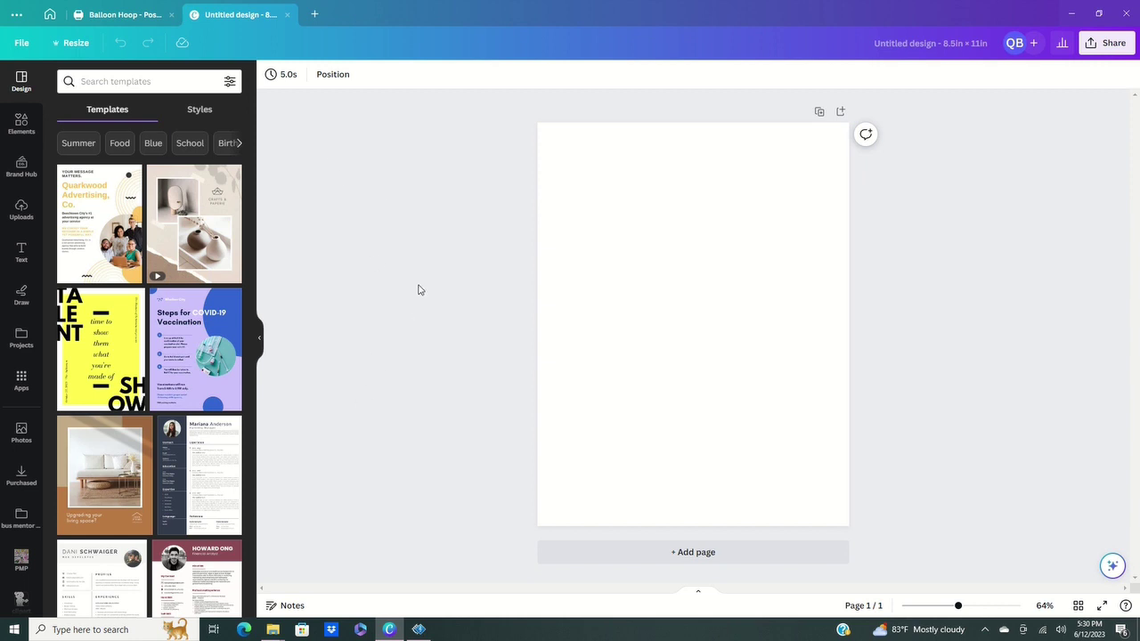
- Go from the clipart folder up to the YT folder and open its Qualatex subfolder
scroll(21, 258, "down", 1)
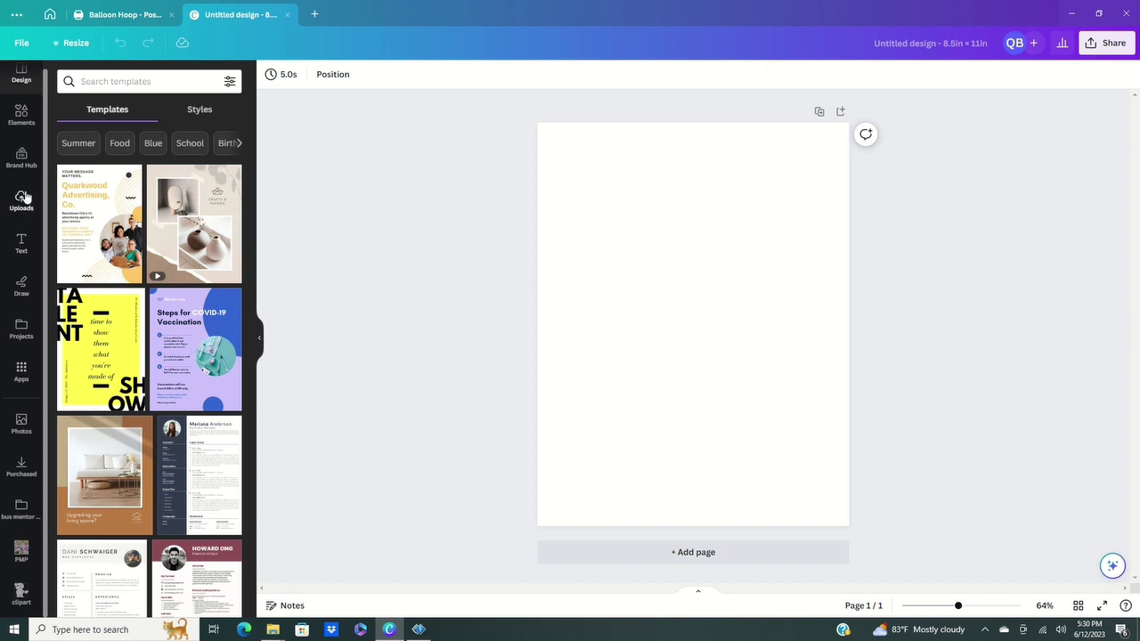
left_click(21, 602)
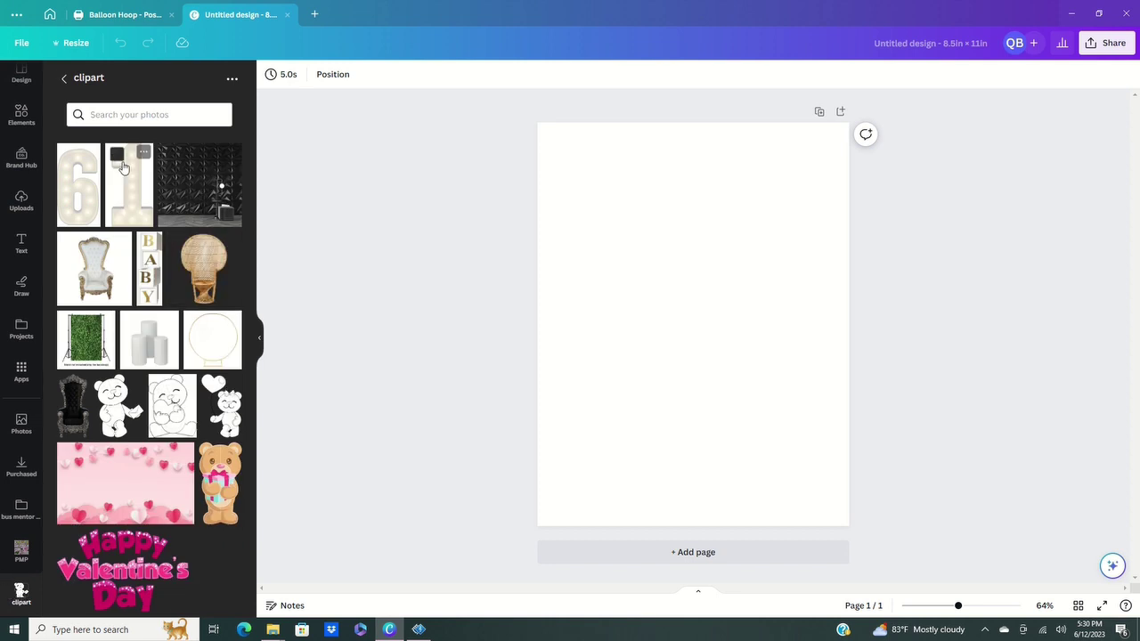
left_click(68, 78)
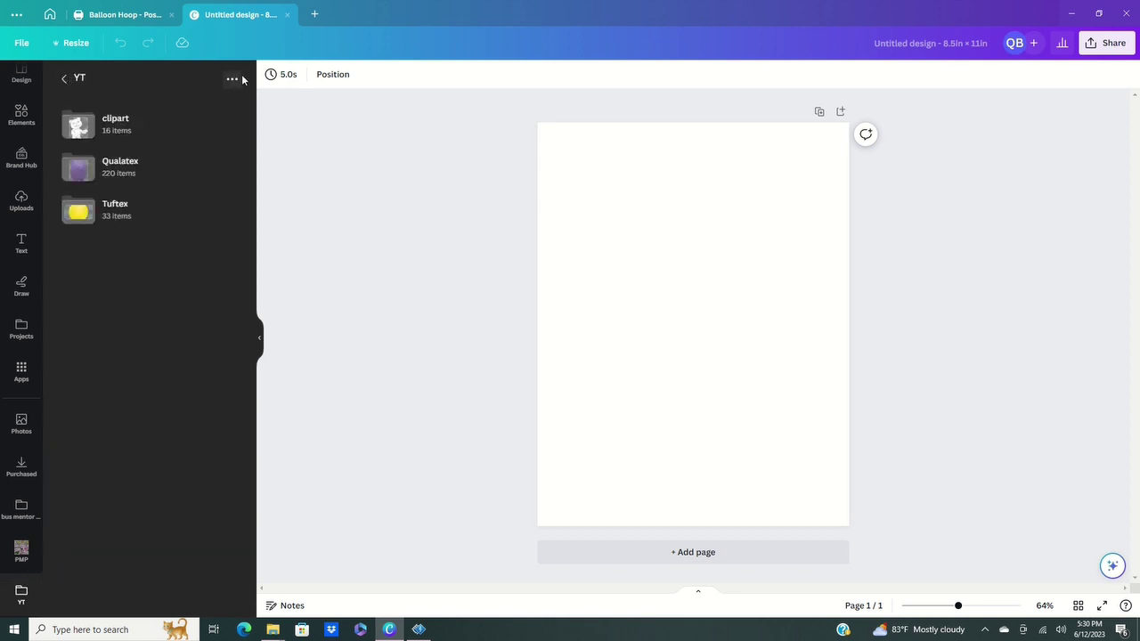
left_click(233, 80)
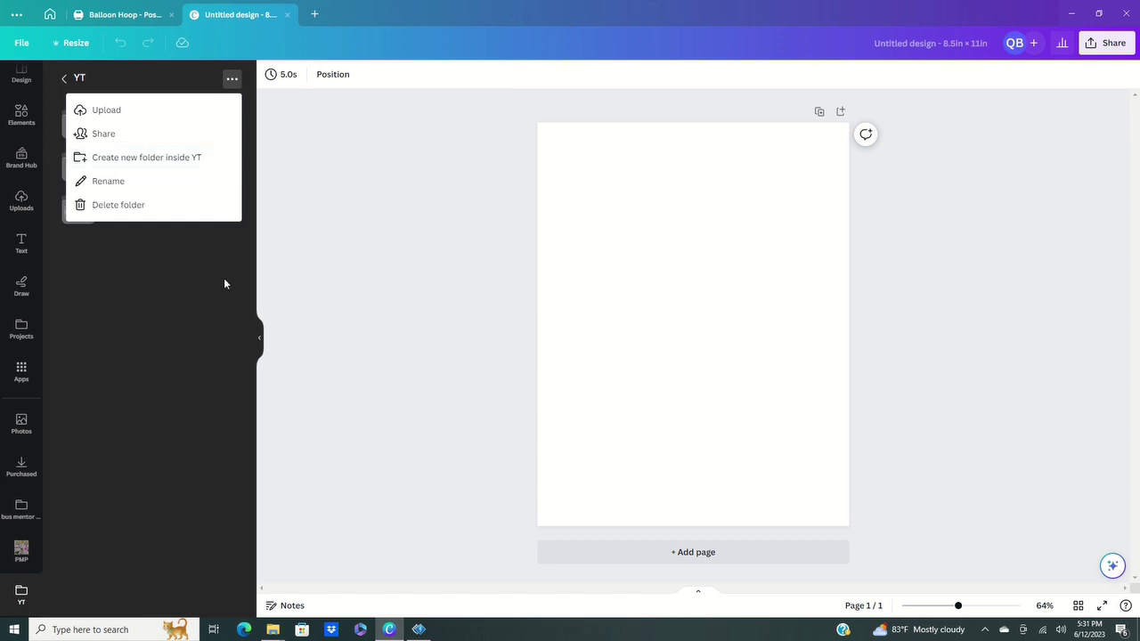
left_click(156, 276)
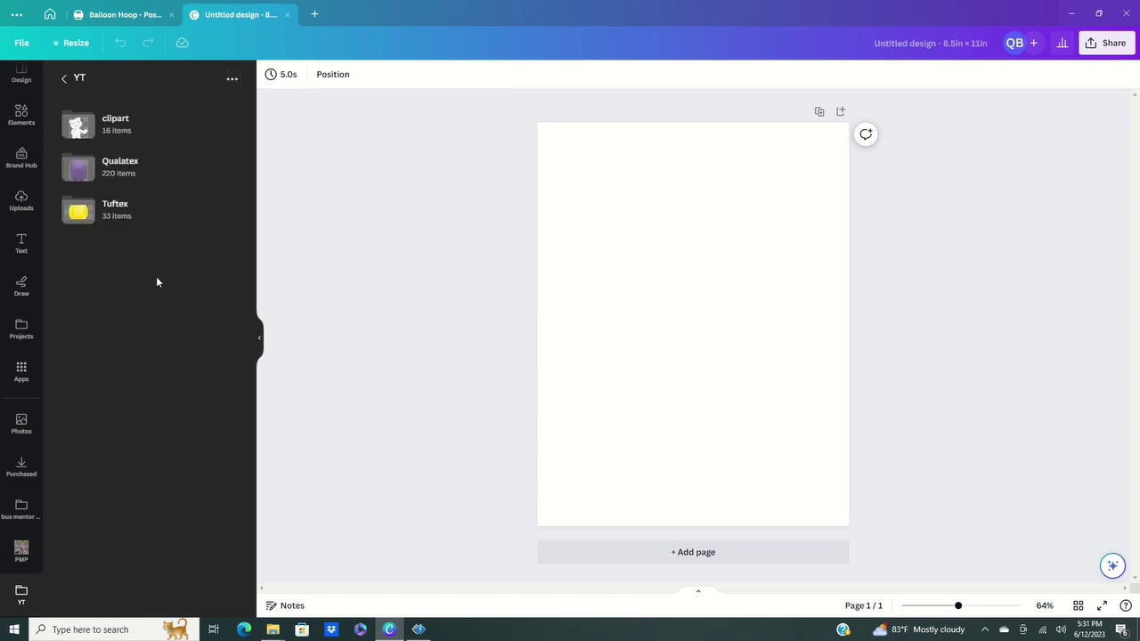
left_click(157, 178)
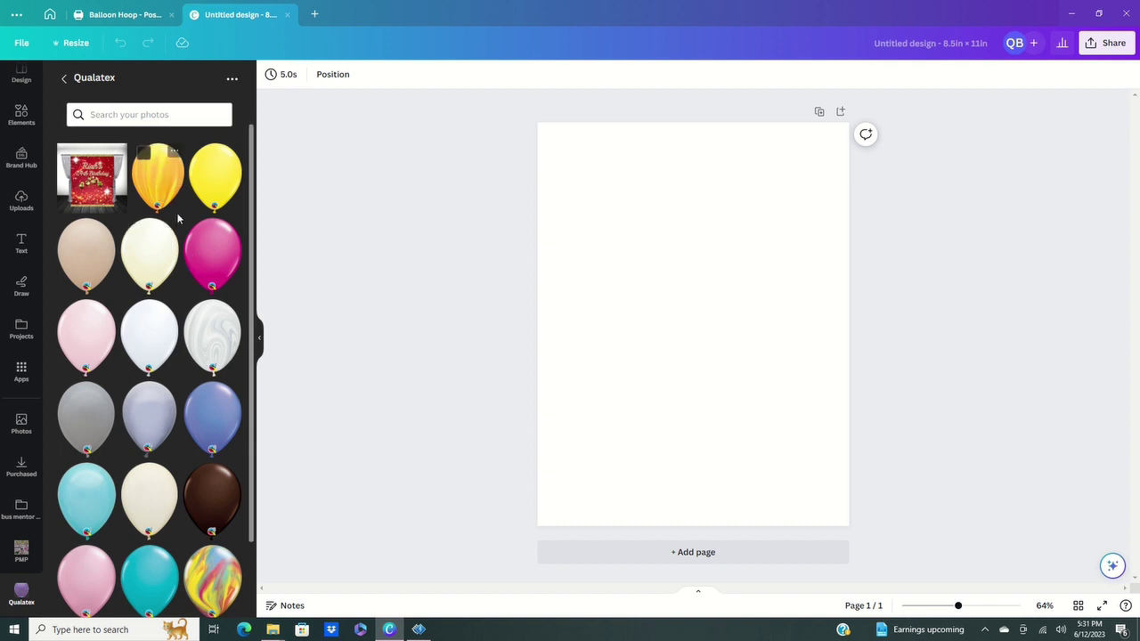
- Check the Qualatex folder's upload option and look through its balloon images
left_click(233, 80)
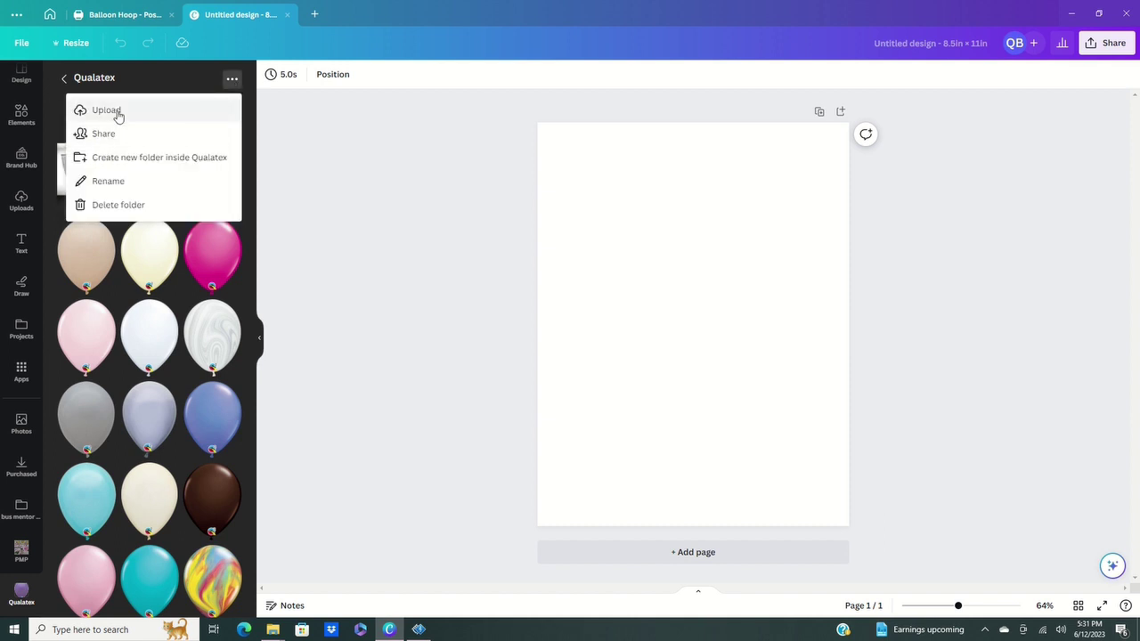
left_click(193, 69)
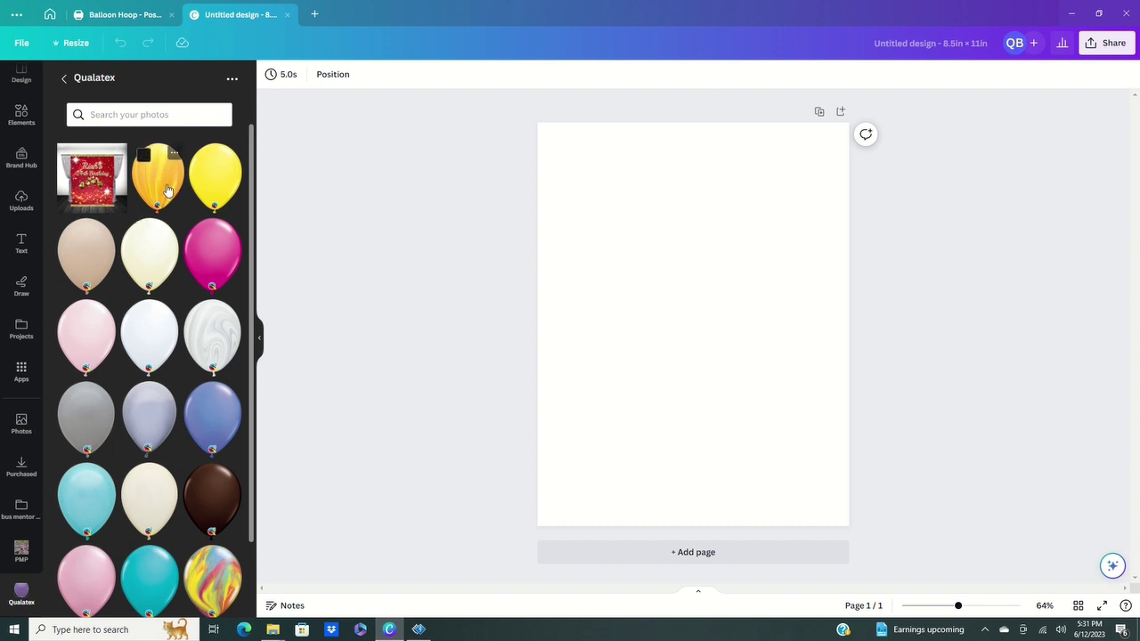
scroll(189, 334, "down", 10)
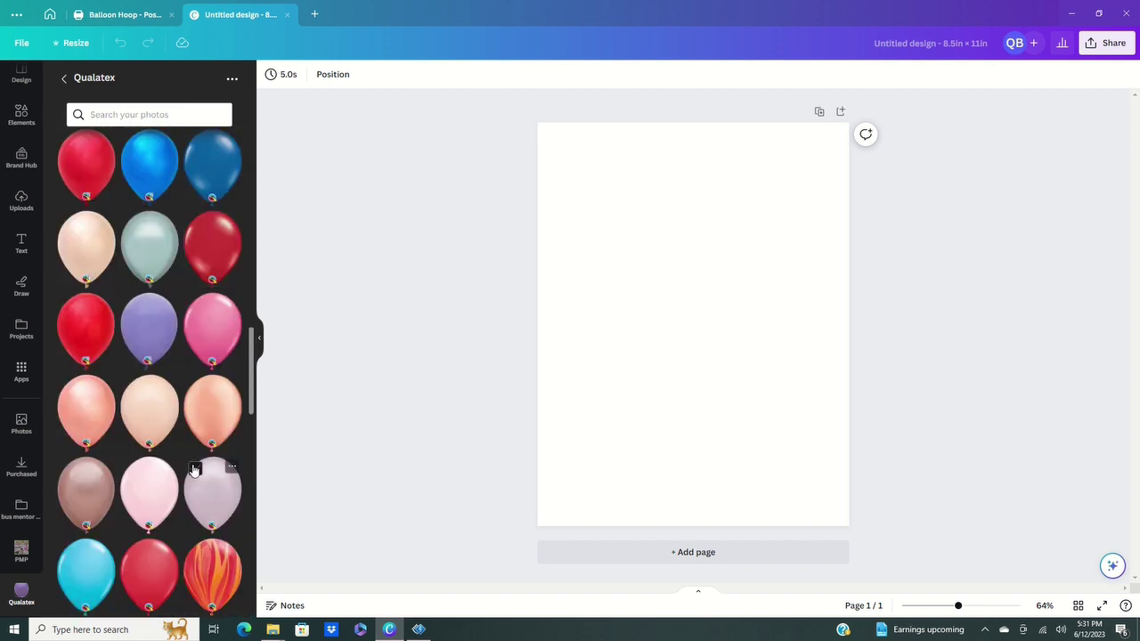
scroll(201, 481, "down", 5)
scroll(203, 484, "down", 10)
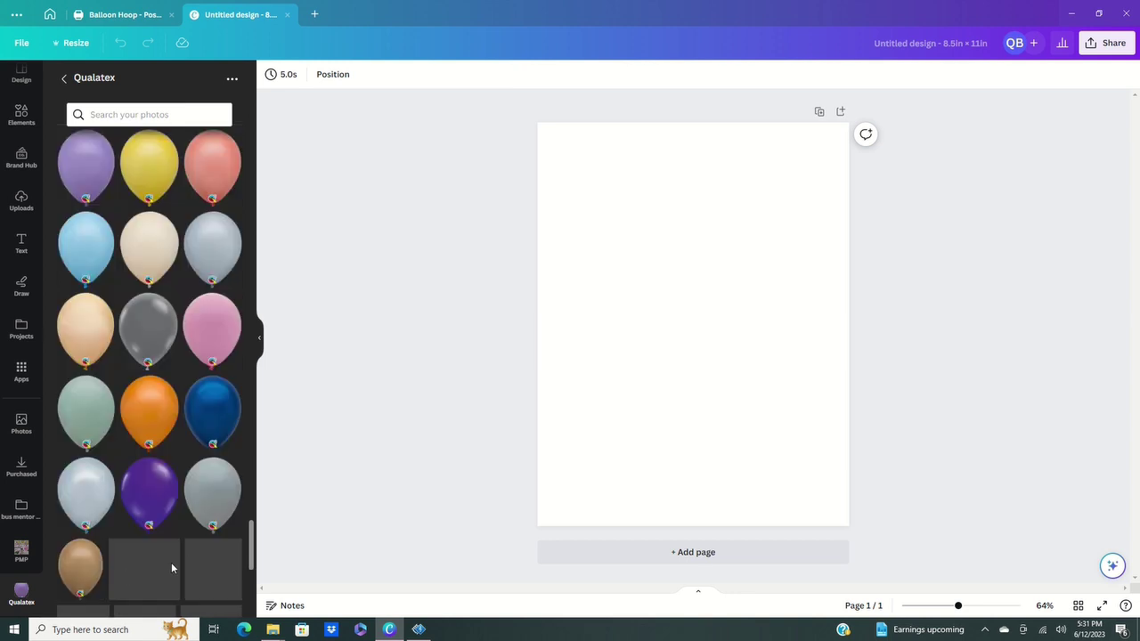
scroll(212, 526, "down", 2)
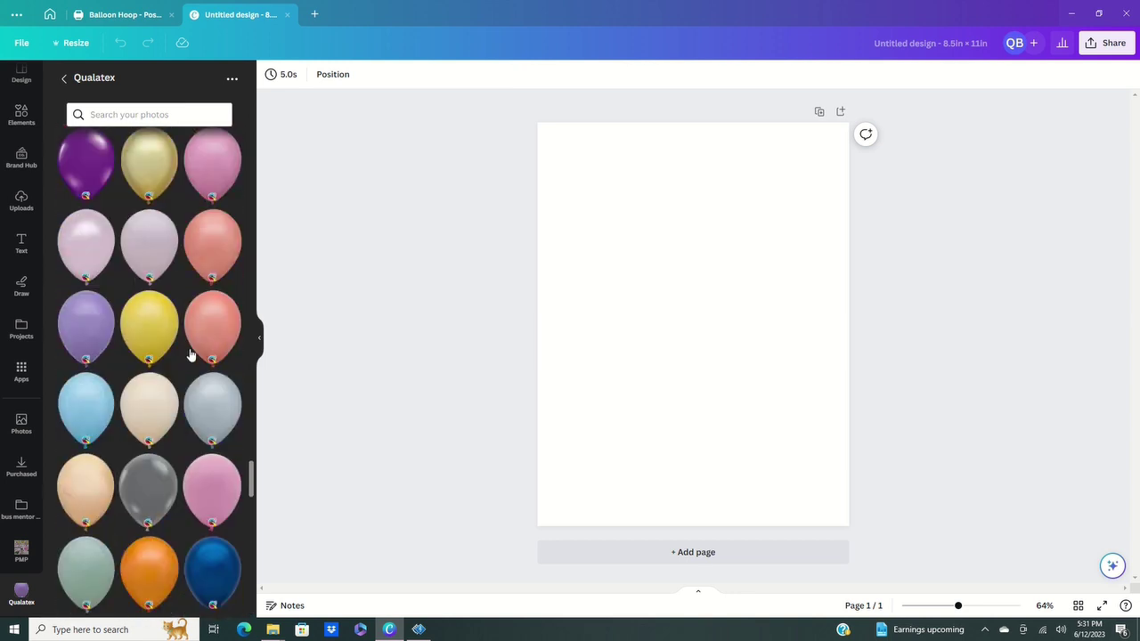
scroll(200, 223, "up", 10)
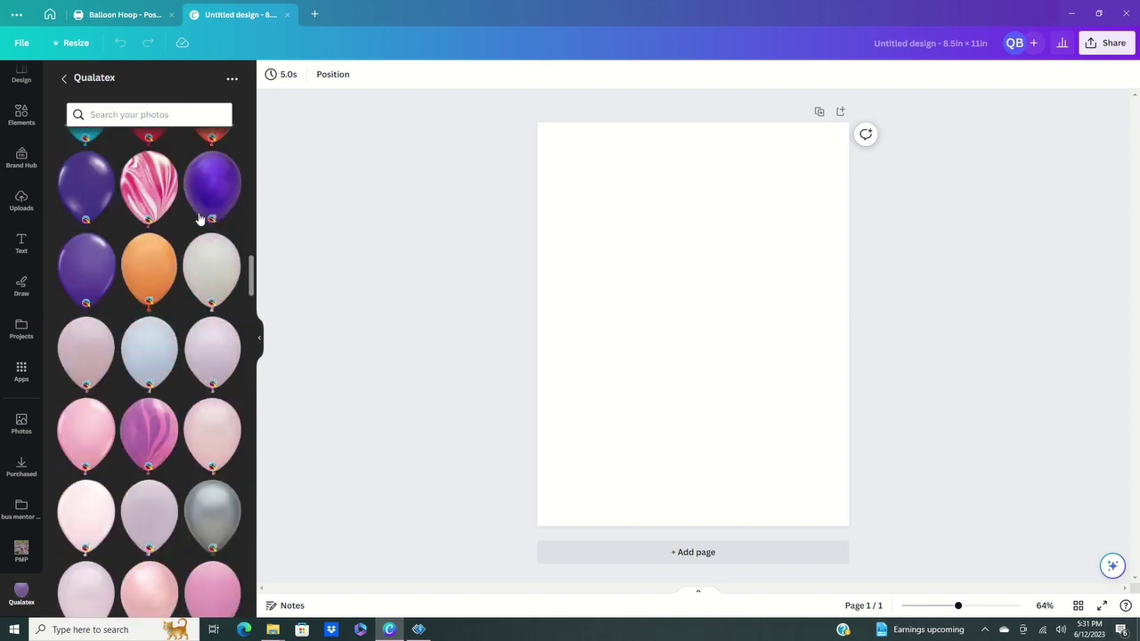
scroll(200, 219, "up", 5)
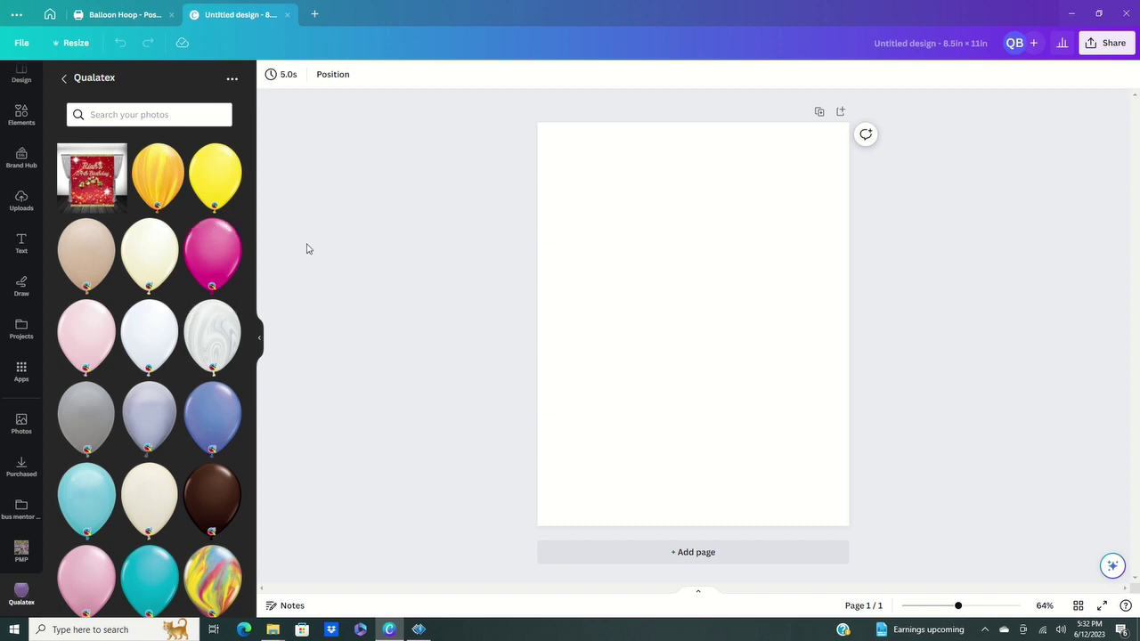
- Look through the balloon images in the YT folder's Tuftex subfolder and return to the YT folder
left_click(63, 79)
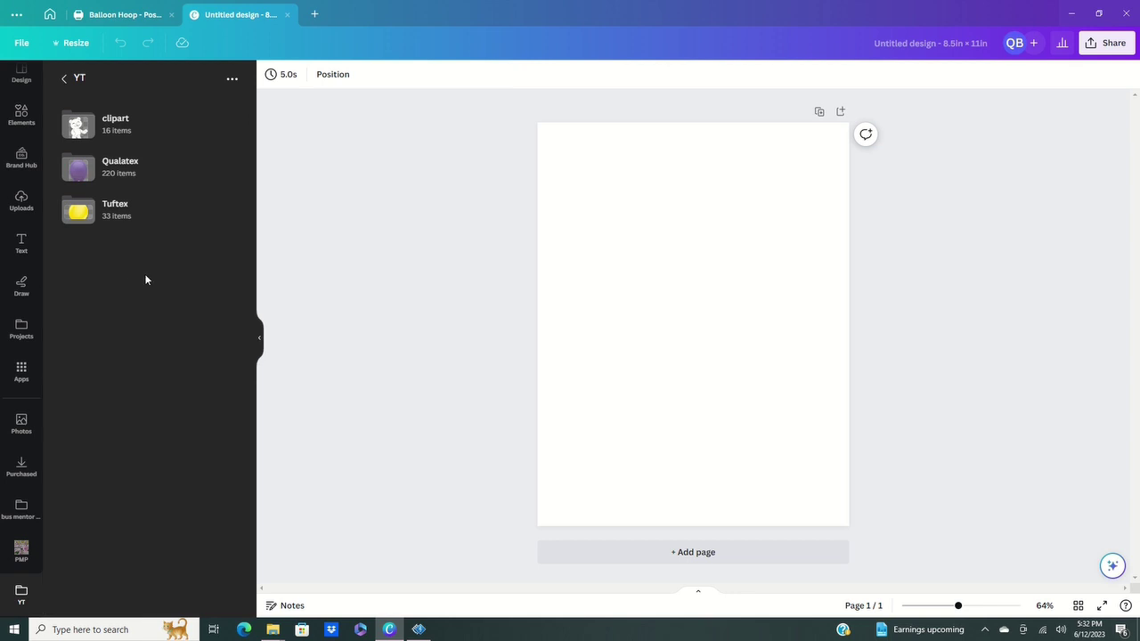
left_click(136, 218)
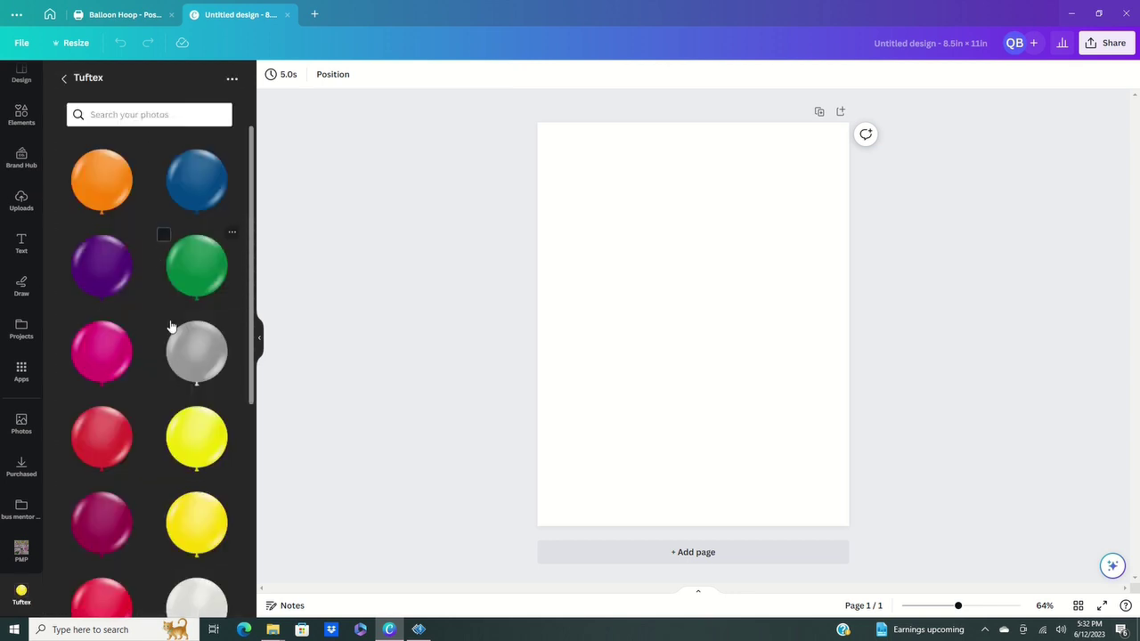
scroll(171, 325, "down", 6)
scroll(173, 331, "up", 6)
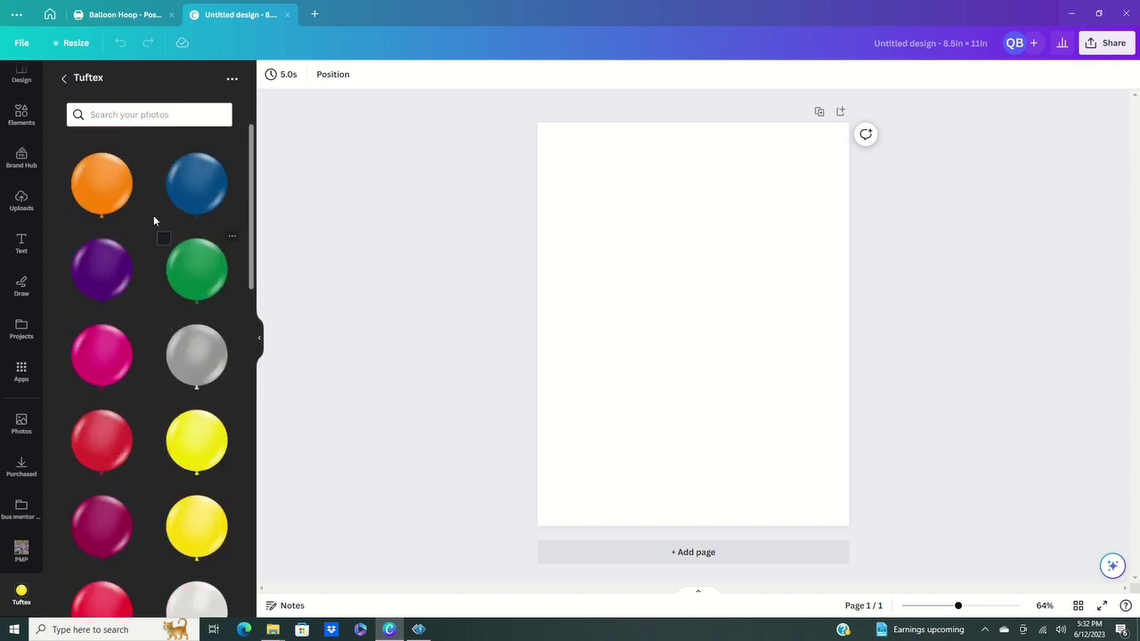
left_click(65, 80)
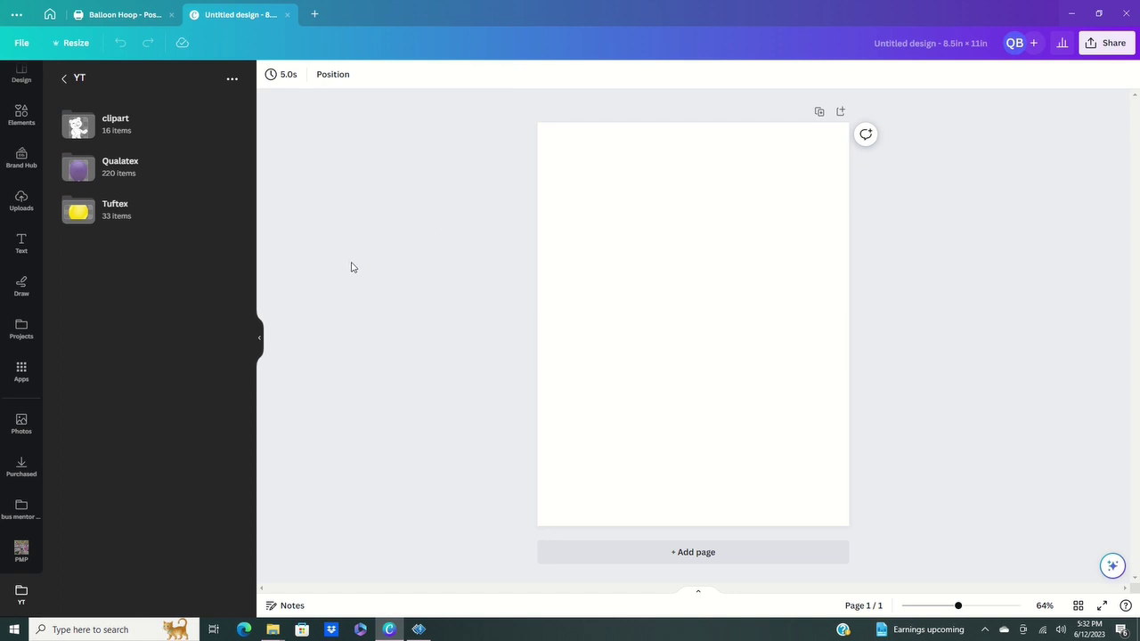
- Browse the design element categories, including graphics, frames and grids
left_click(20, 120)
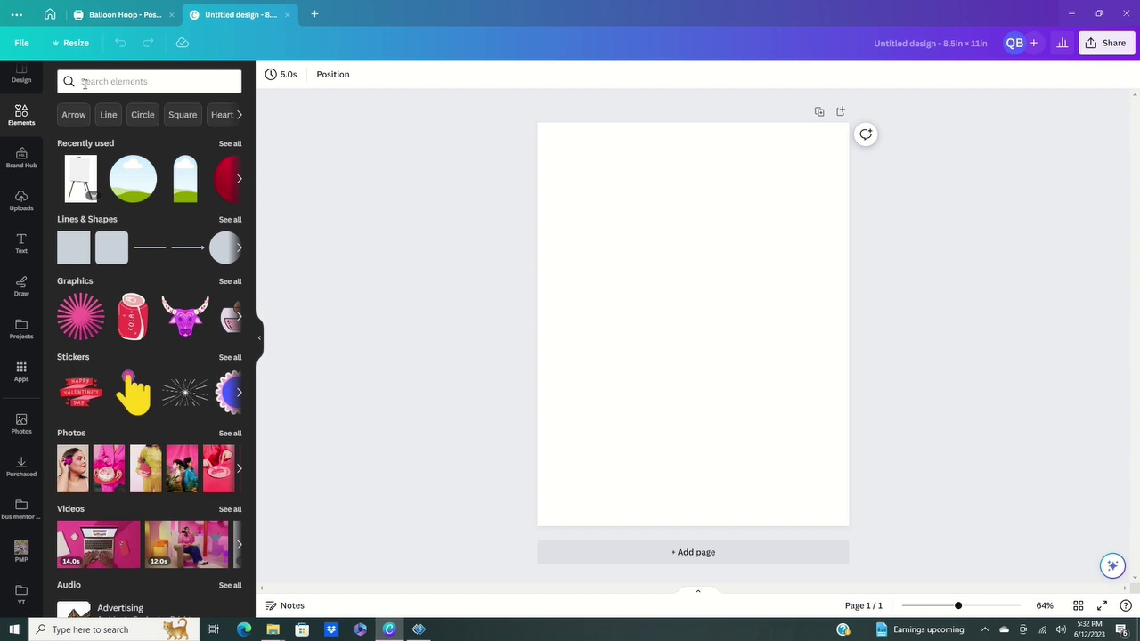
scroll(126, 181, "down", 5)
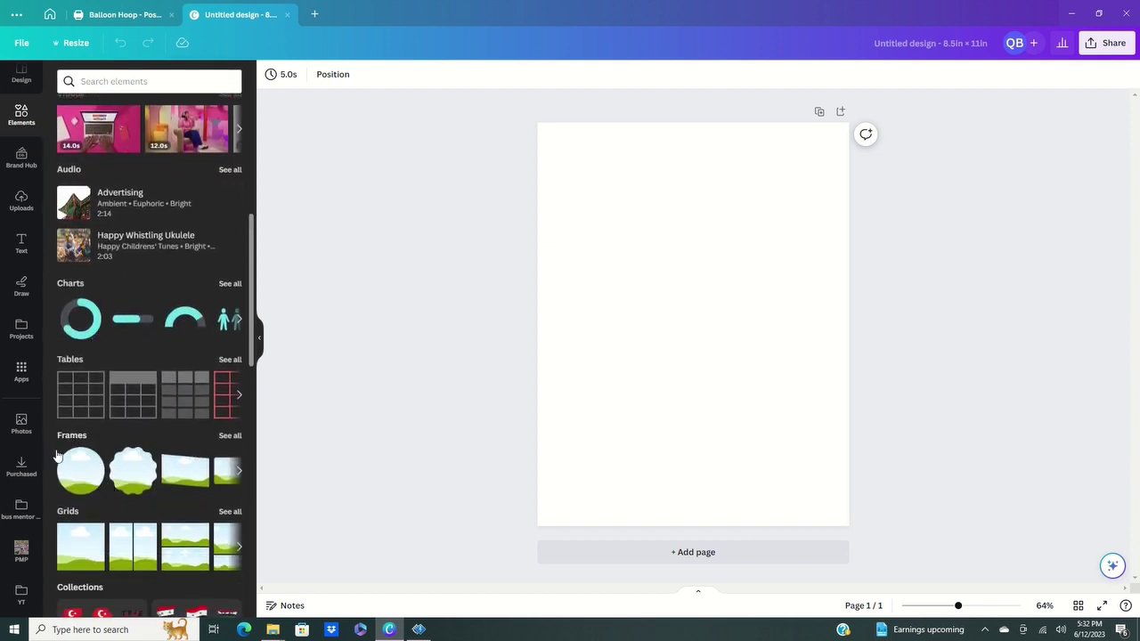
scroll(178, 326, "down", 5)
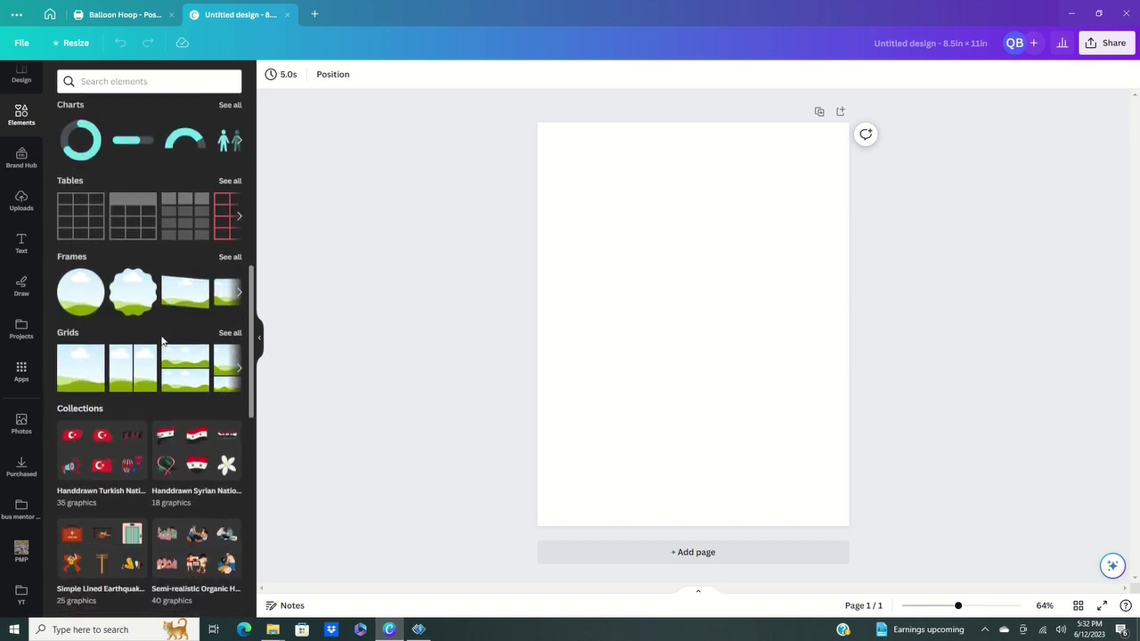
scroll(156, 346, "up", 10)
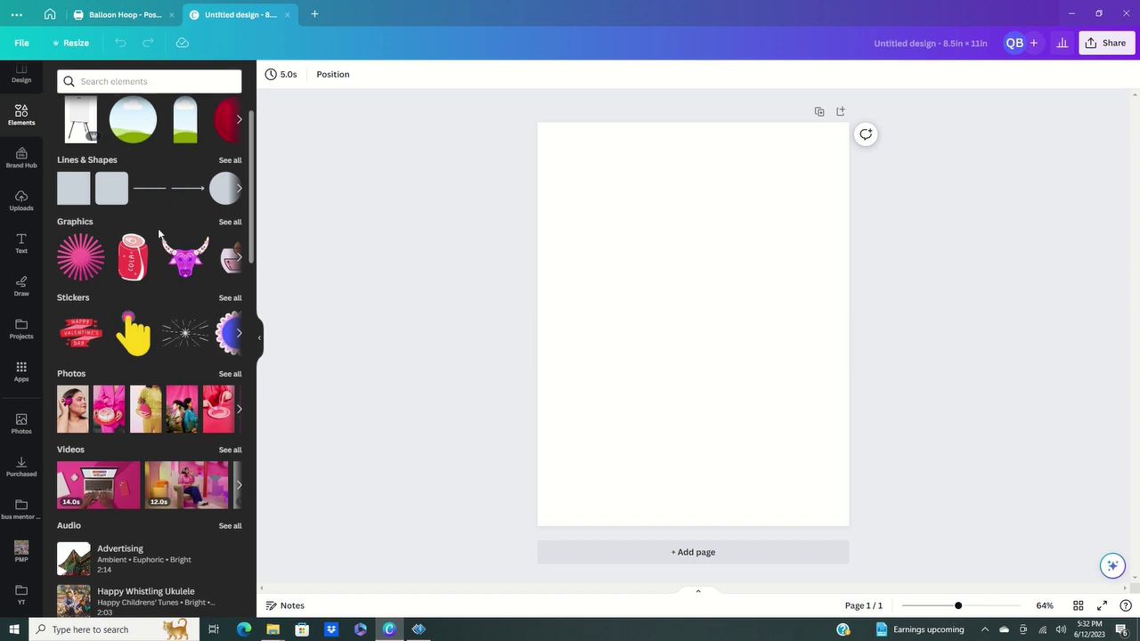
- Add the circular frame from the Frames collection, shrink it and centre it in the upper part of the page
scroll(158, 267, "down", 5)
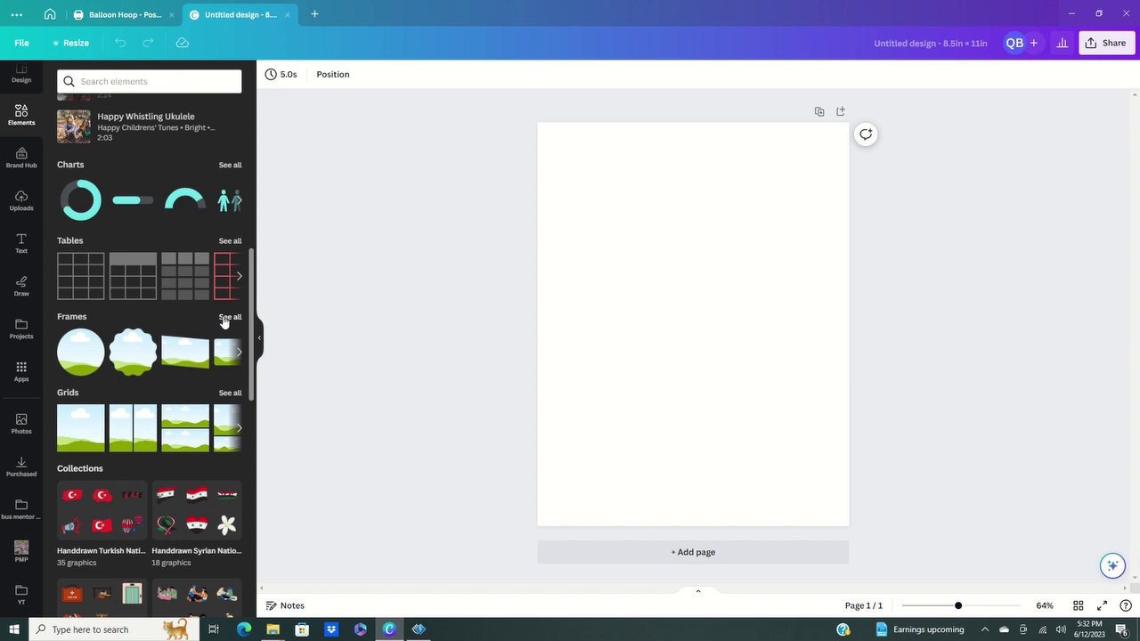
left_click(227, 317)
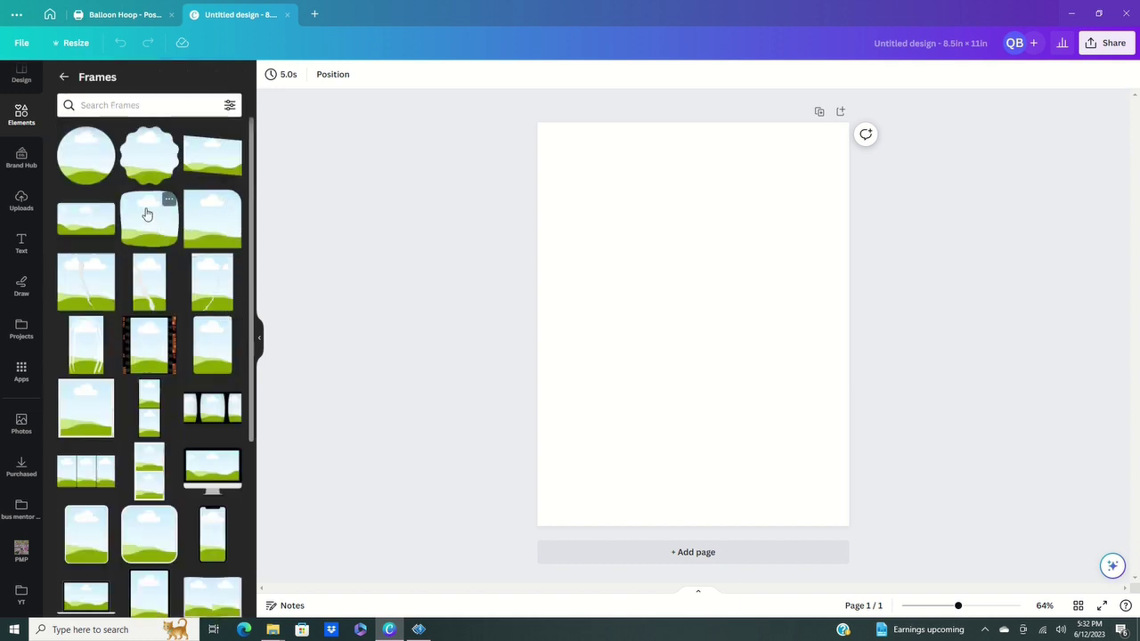
left_click(88, 168)
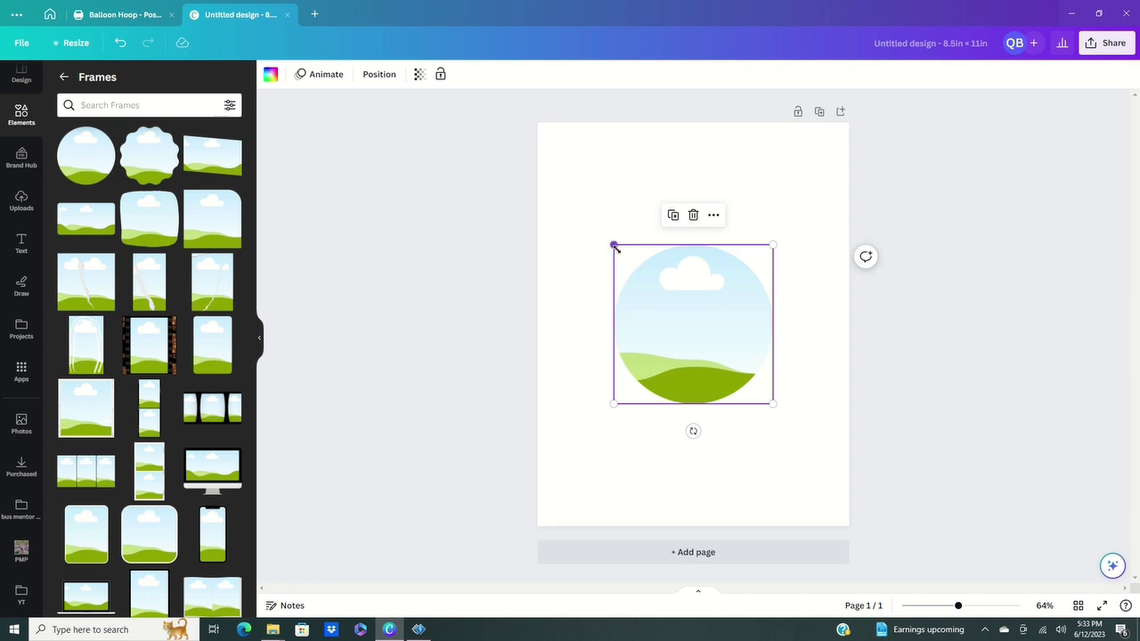
left_click_drag(615, 247, 687, 213)
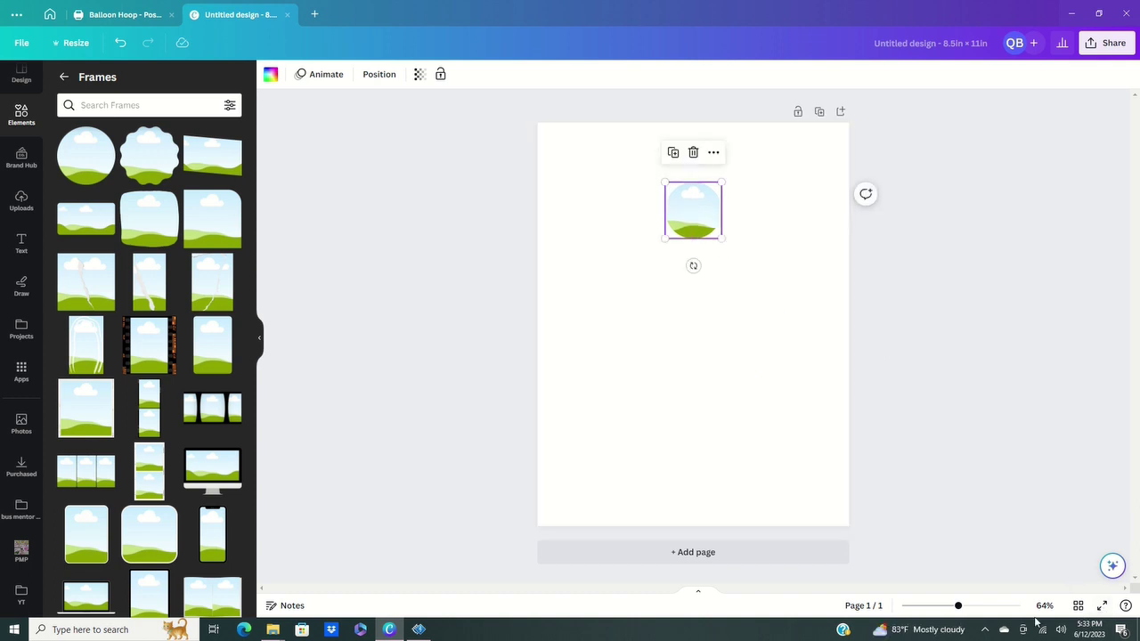
- Duplicate the circle frame twice and place one copy on each side to form an evenly spaced row of three
left_click_drag(960, 607, 972, 606)
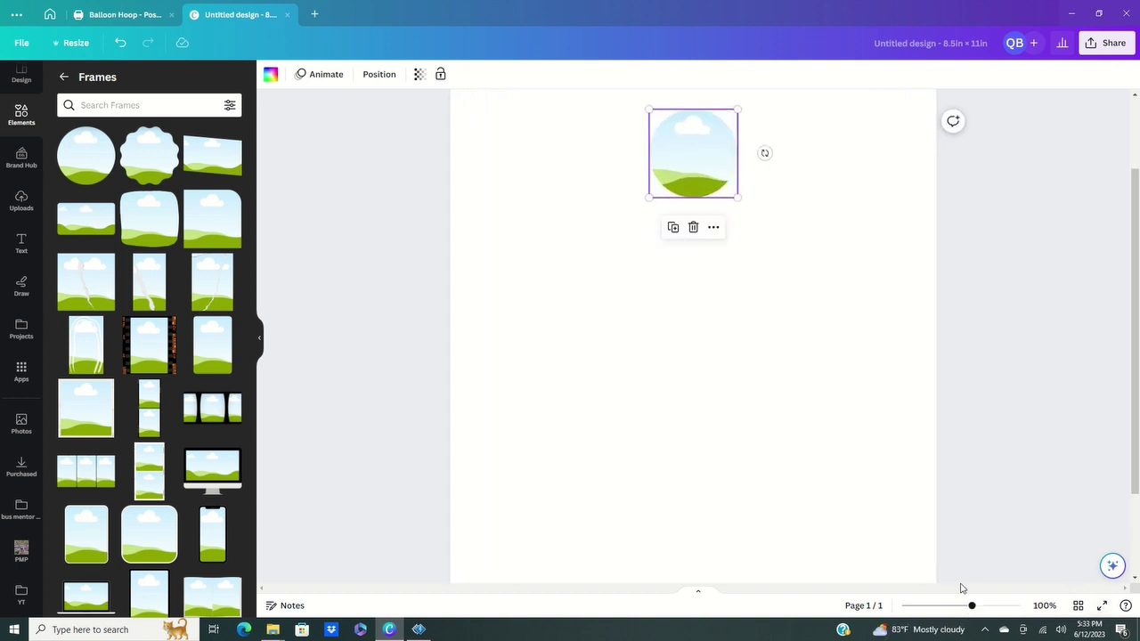
scroll(1014, 262, "down", 1)
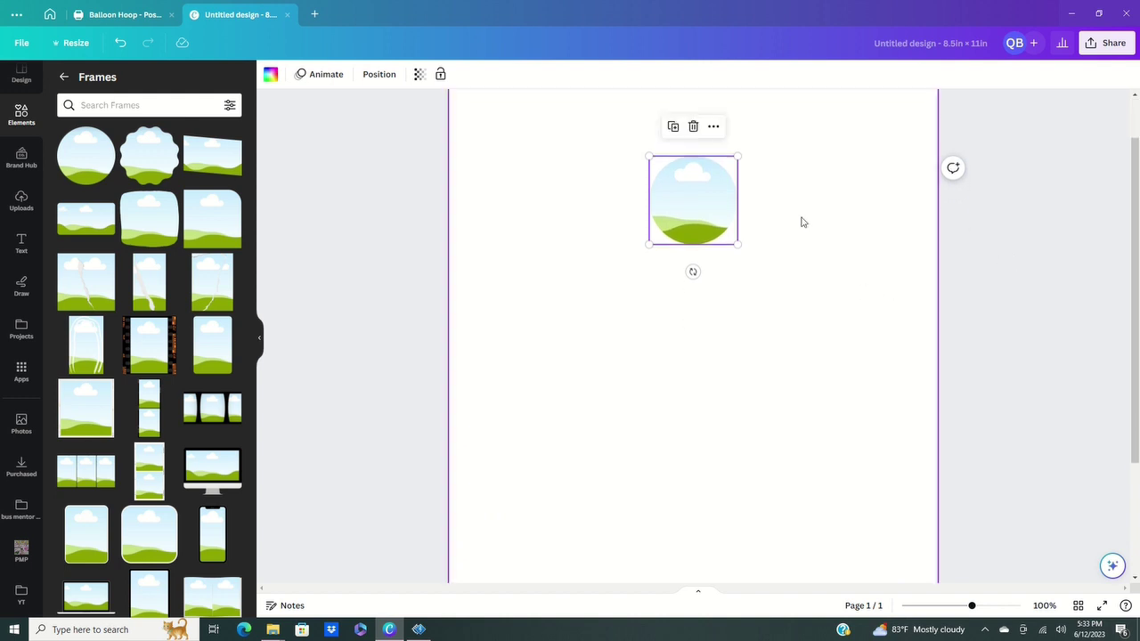
left_click(673, 127)
left_click_drag(700, 214, 588, 210)
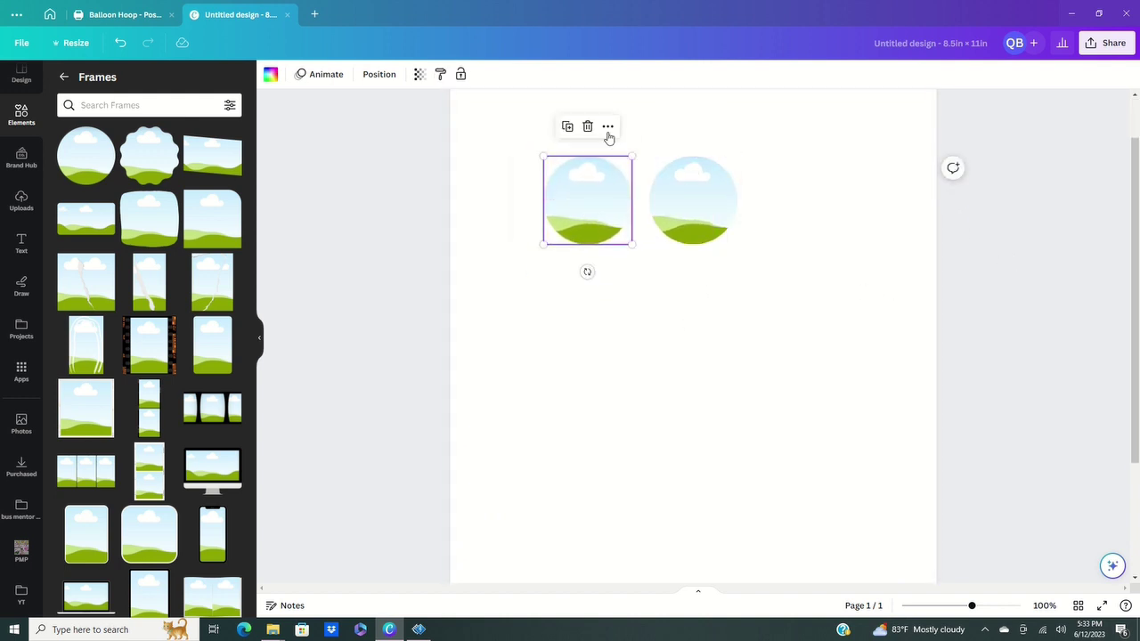
left_click(567, 128)
left_click_drag(473, 209, 790, 210)
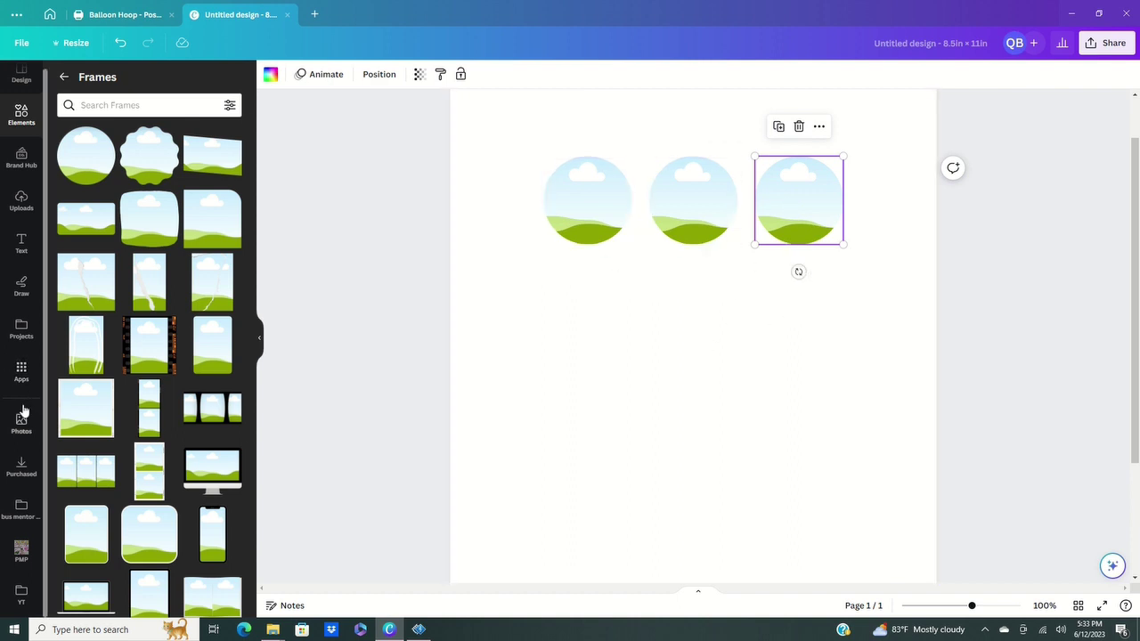
- Add the red balloon from the YT folder's Qualatex subfolder, shrink it and drop it into the left circle frame
left_click(21, 606)
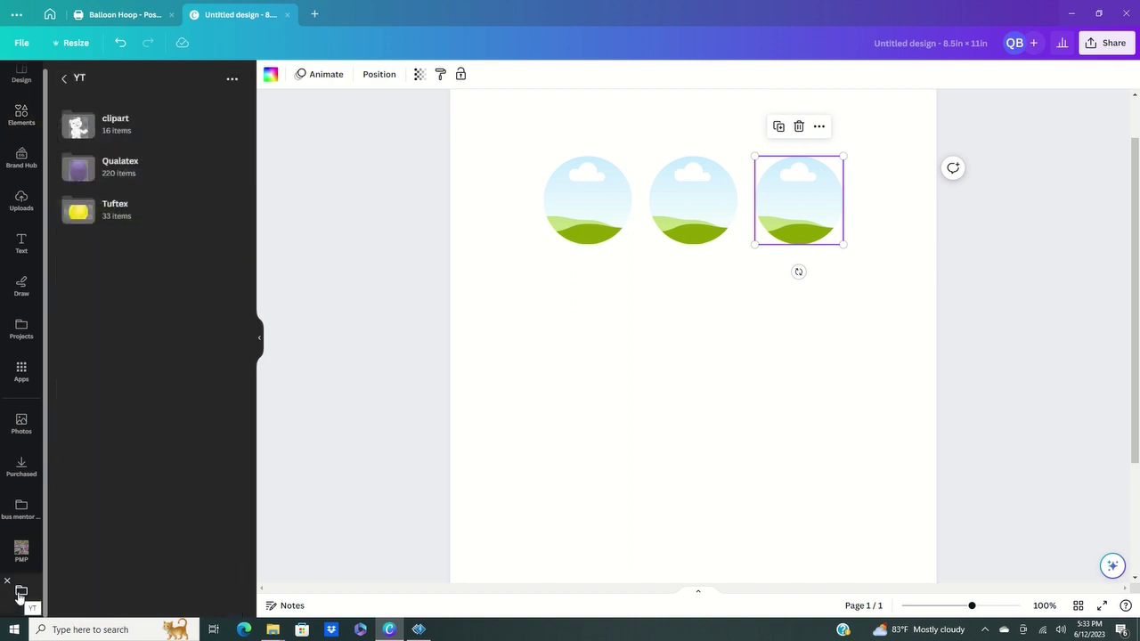
left_click(161, 169)
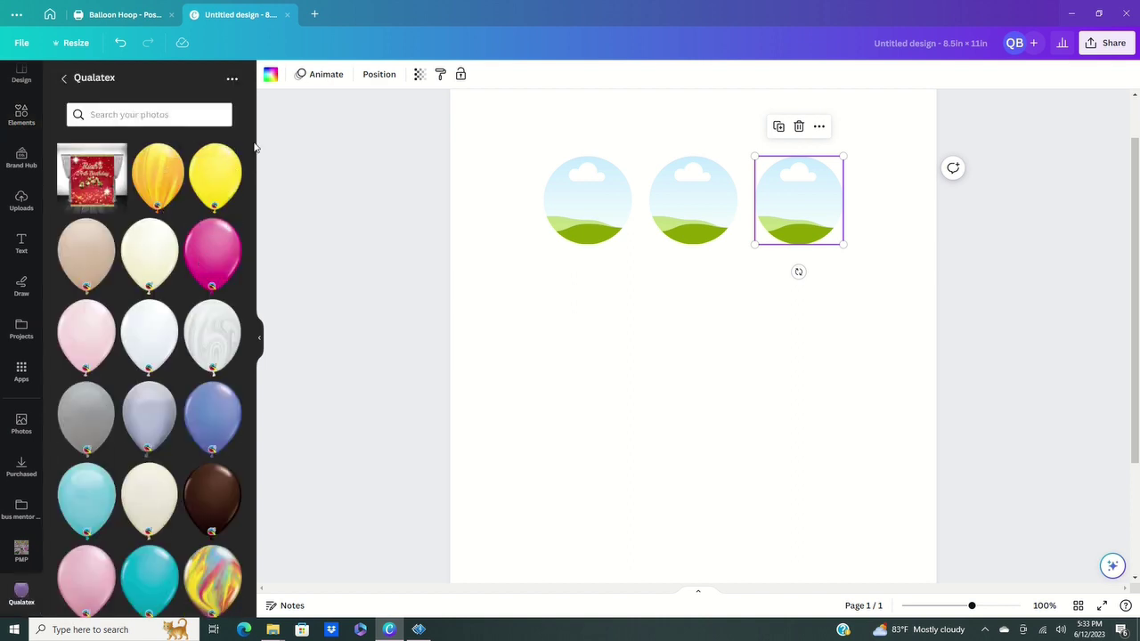
left_click_drag(250, 152, 250, 195)
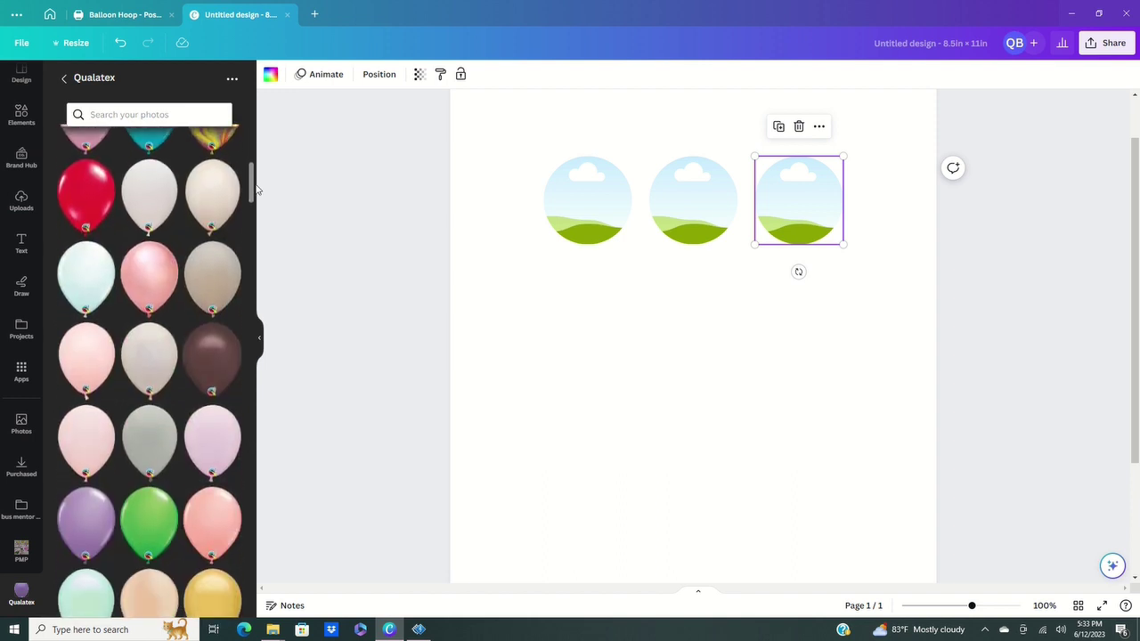
left_click(91, 208)
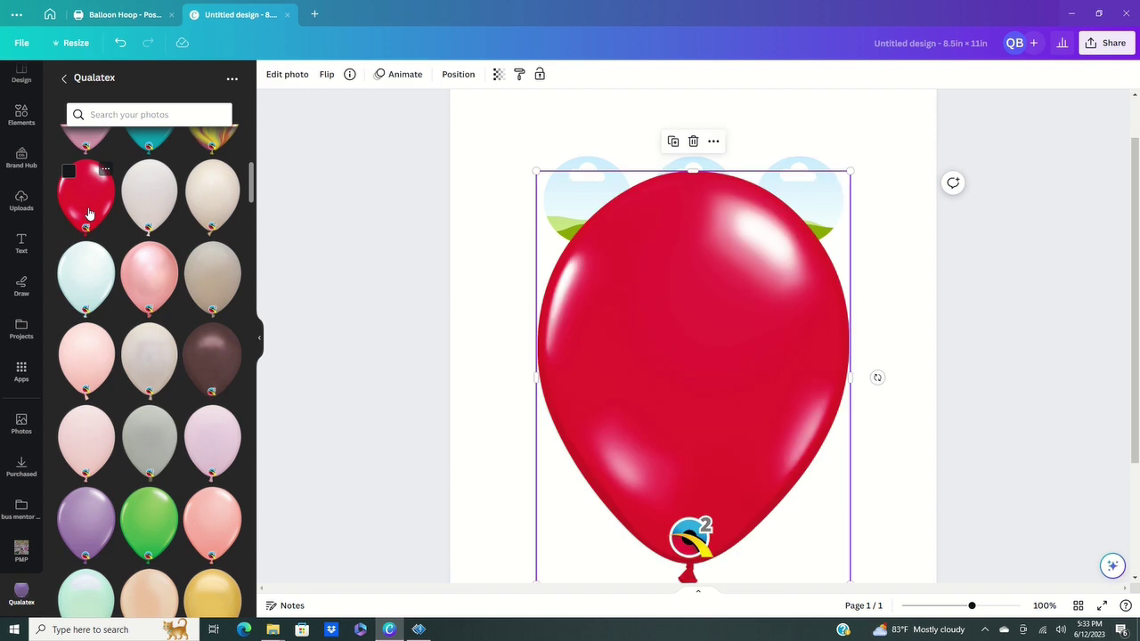
mouse_move(729, 401)
left_mouse_down()
mouse_move(680, 455)
mouse_move(598, 387)
mouse_move(588, 347)
mouse_move(743, 302)
mouse_move(713, 451)
mouse_move(745, 410)
left_mouse_up()
left_click_drag(843, 190, 683, 404)
left_click_drag(593, 483, 582, 237)
left_click(628, 322)
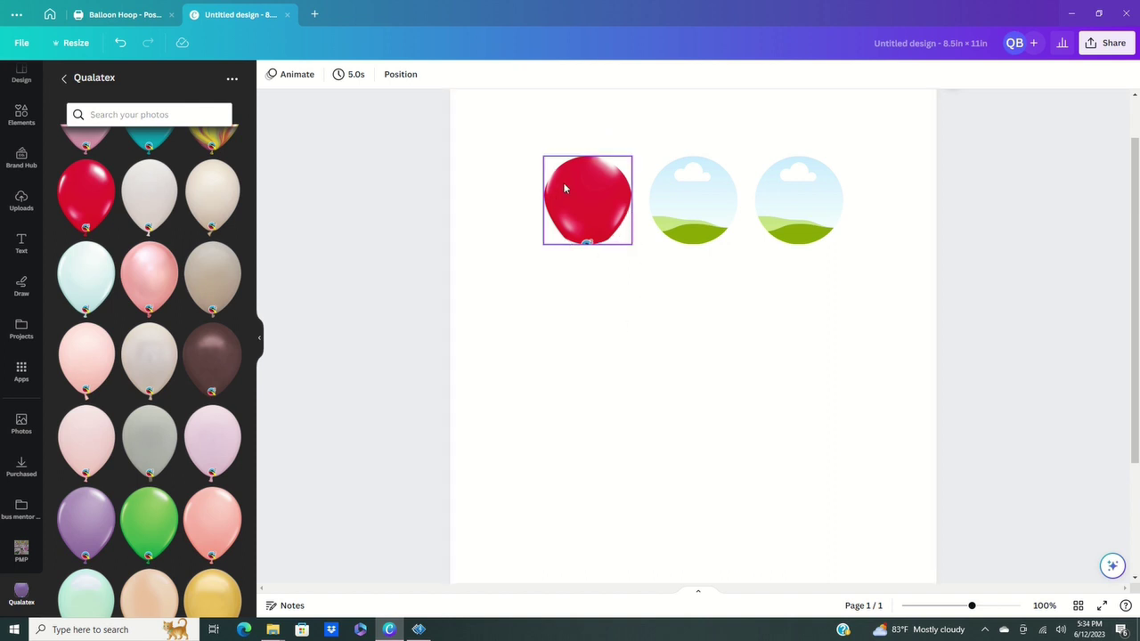
- Reposition and slightly enlarge the red balloon inside its frame so its round body fills the circle without the neck, and apply the crop
left_click(603, 212)
double_click(603, 212)
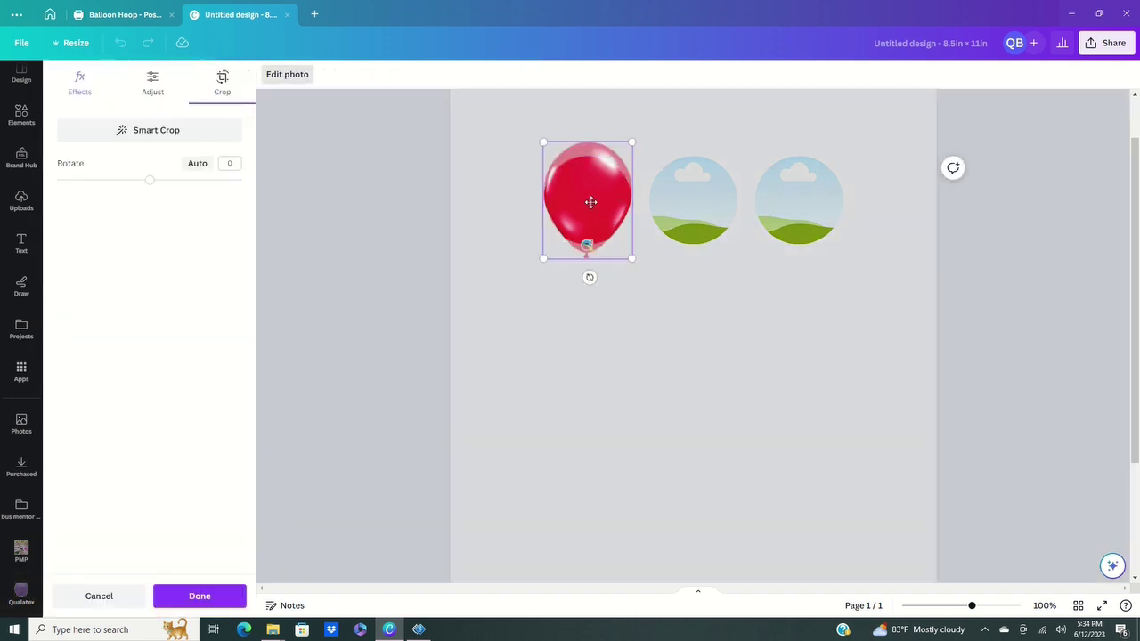
left_click_drag(594, 206, 594, 221)
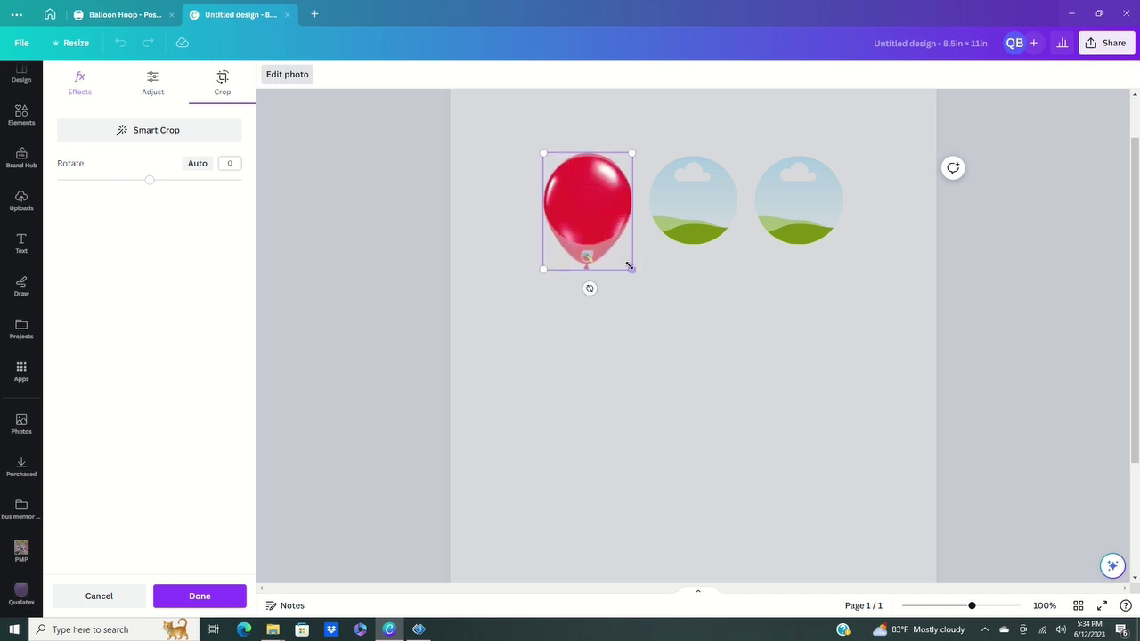
left_click_drag(632, 269, 636, 275)
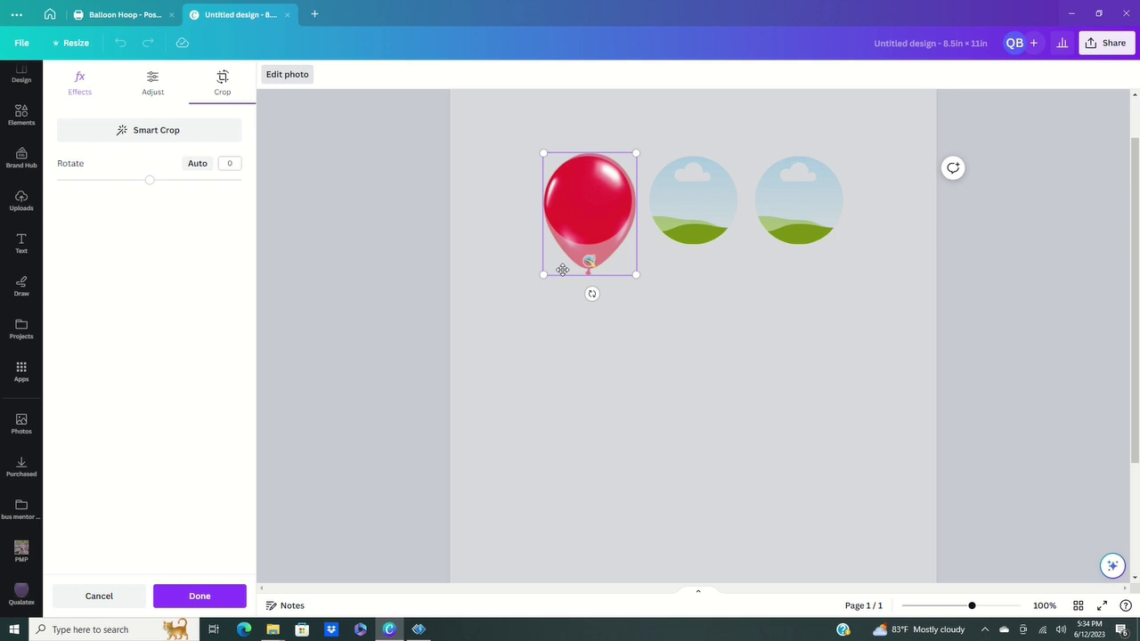
left_click_drag(576, 232, 571, 231)
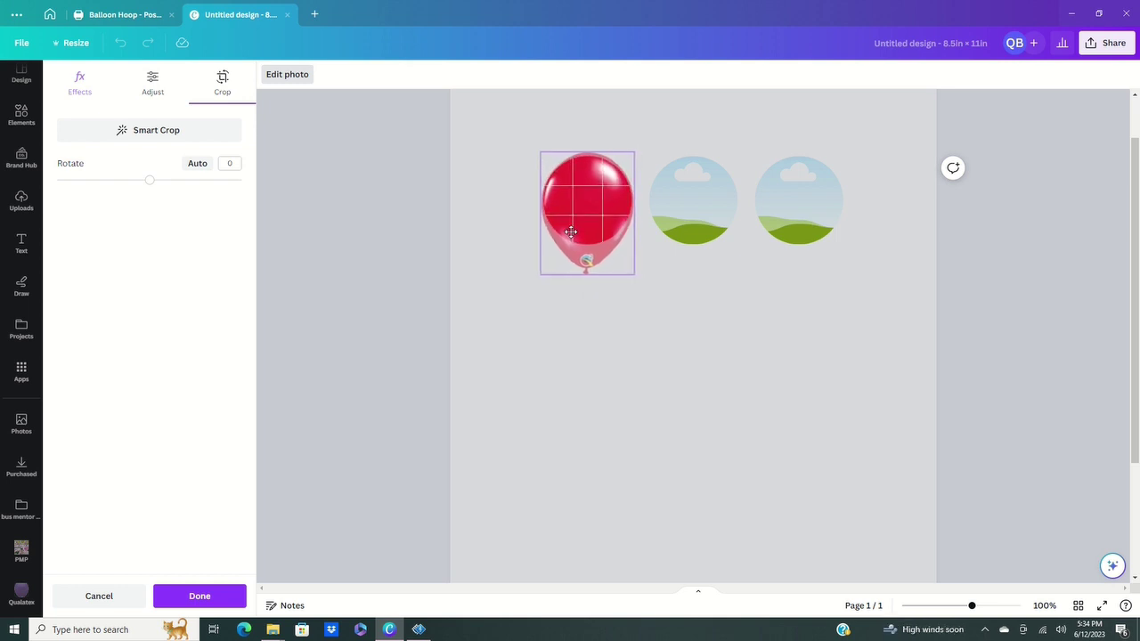
left_click_drag(571, 231, 571, 232)
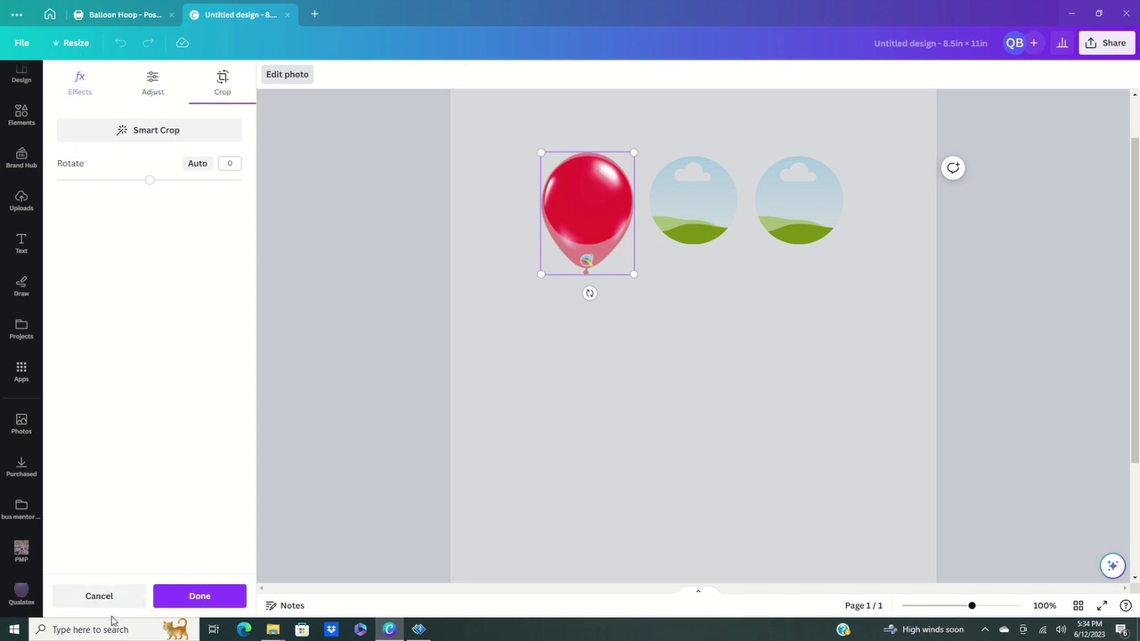
left_click(199, 596)
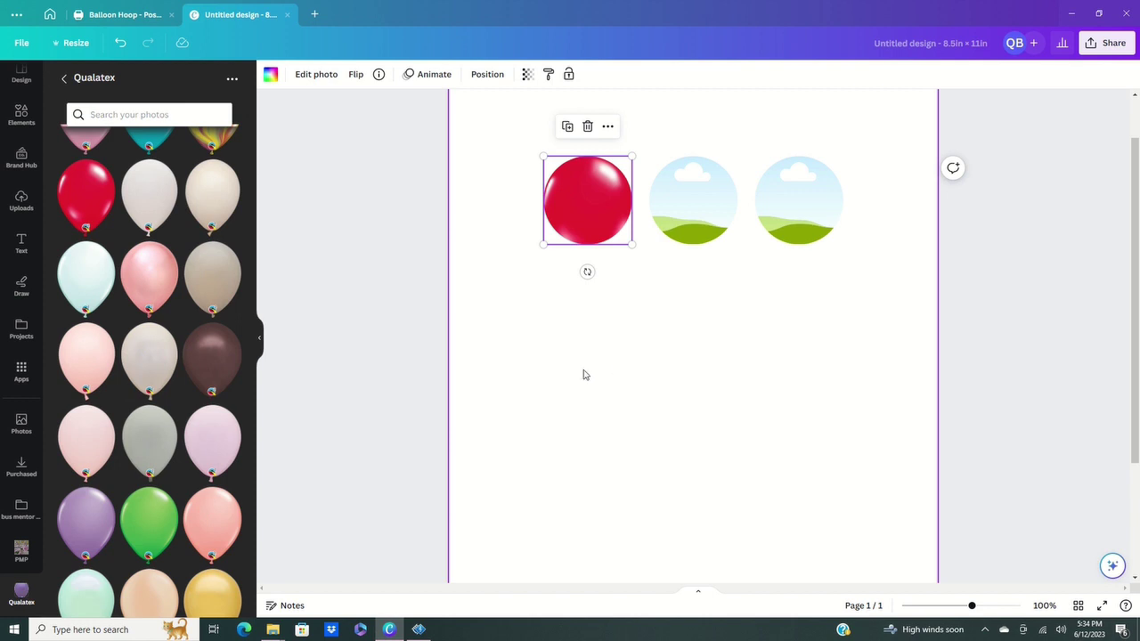
- Fill the right circle frame with the black balloon from the Qualatex folder
left_click_drag(251, 181, 253, 311)
left_click_drag(152, 191, 817, 237)
key("Return")
- Fill the middle circle frame with the gold balloon from the Qualatex folder and crop it to the round body
scroll(254, 445, "down", 5)
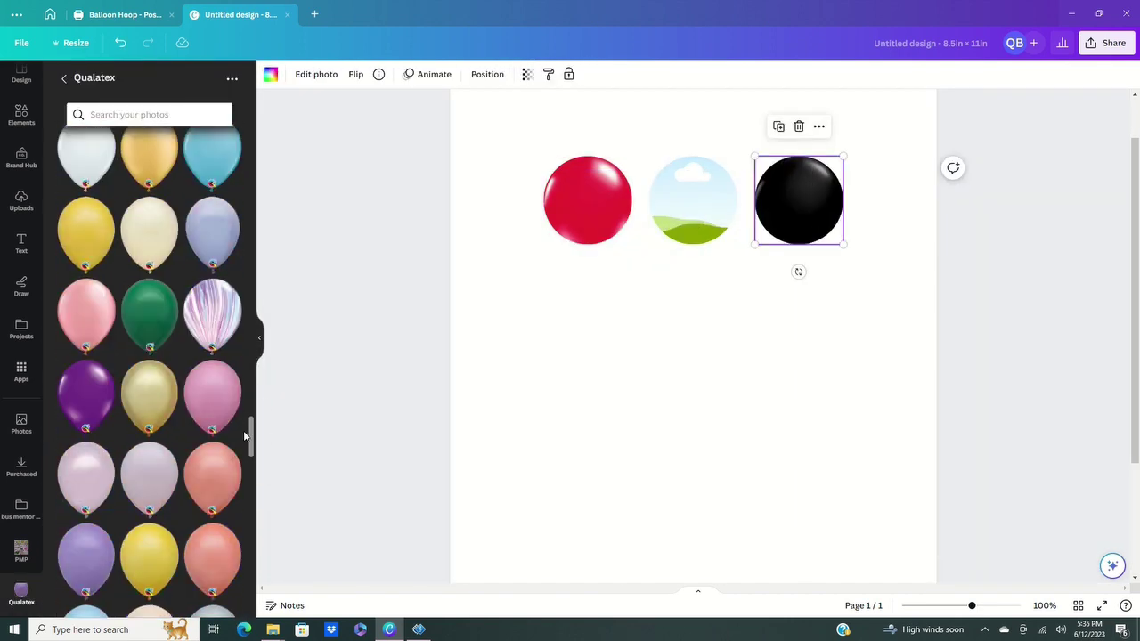
left_click_drag(149, 154, 694, 201)
double_click(693, 200)
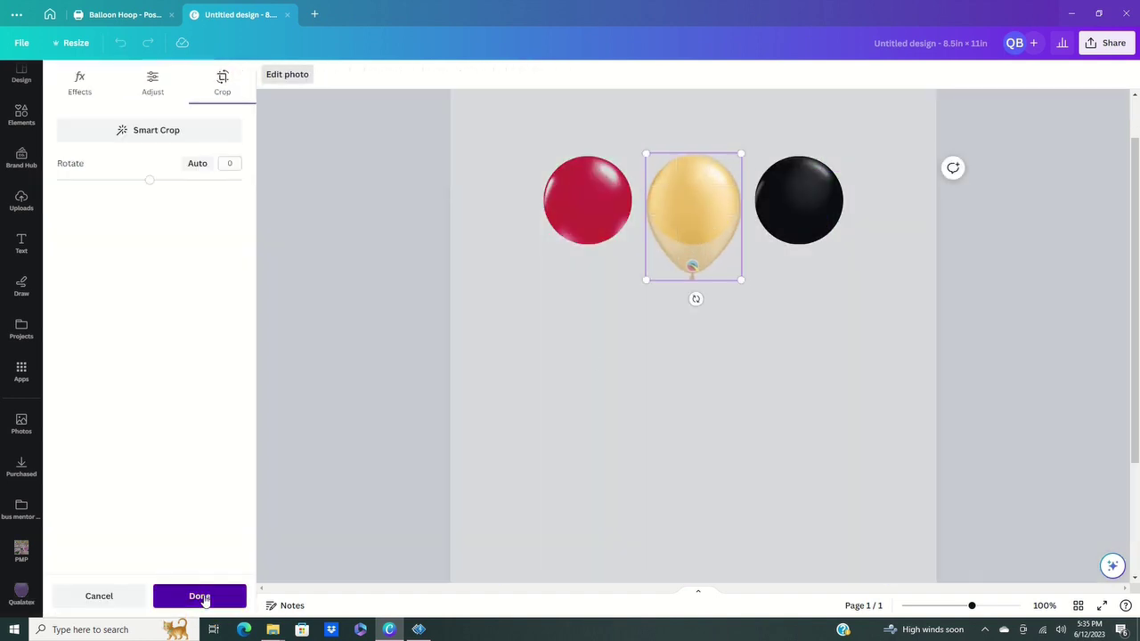
left_click(199, 596)
- Shrink the gold, red and black balloon circles to the same small size, about a third of their width
left_click_drag(972, 606, 964, 606)
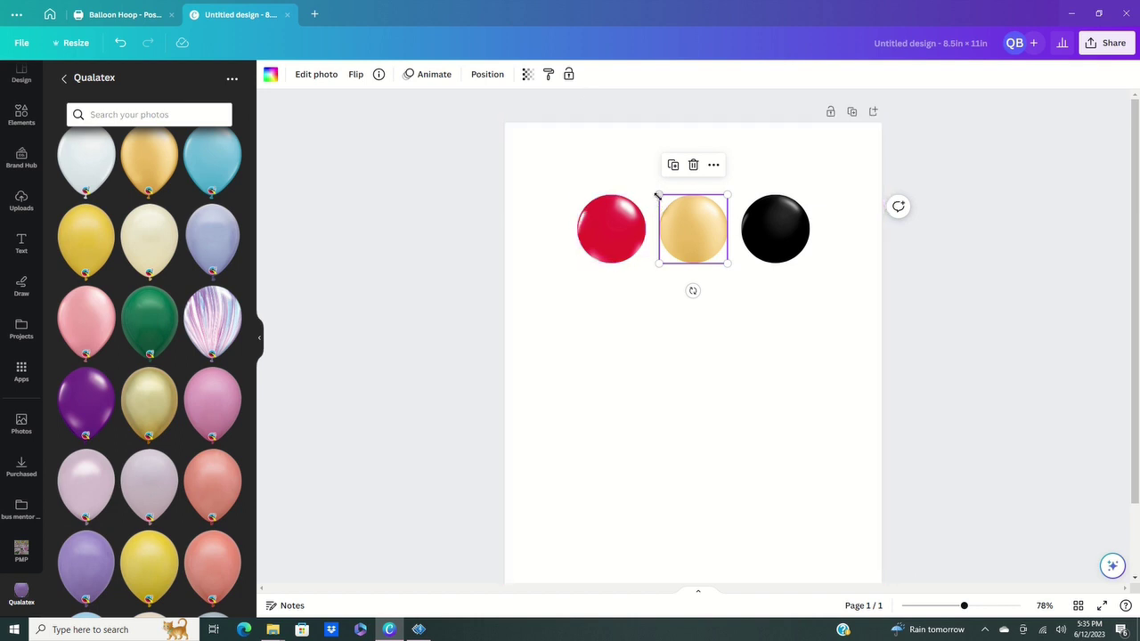
left_click_drag(659, 195, 703, 238)
left_click(606, 223)
left_click_drag(578, 195, 622, 239)
left_click(744, 200)
left_click_drag(740, 195, 785, 238)
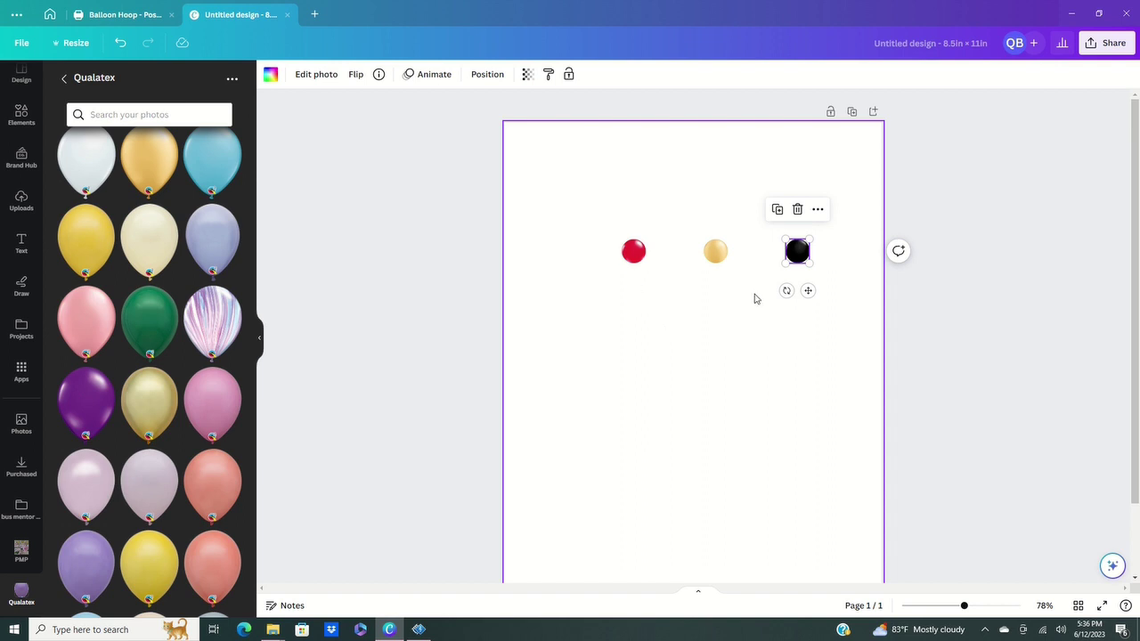
- Arrange the circles in an overlapping row of black, red and gold, with the red balloon brought to the front
left_click_drag(797, 256, 605, 360)
left_click_drag(635, 256, 624, 356)
left_click(642, 312)
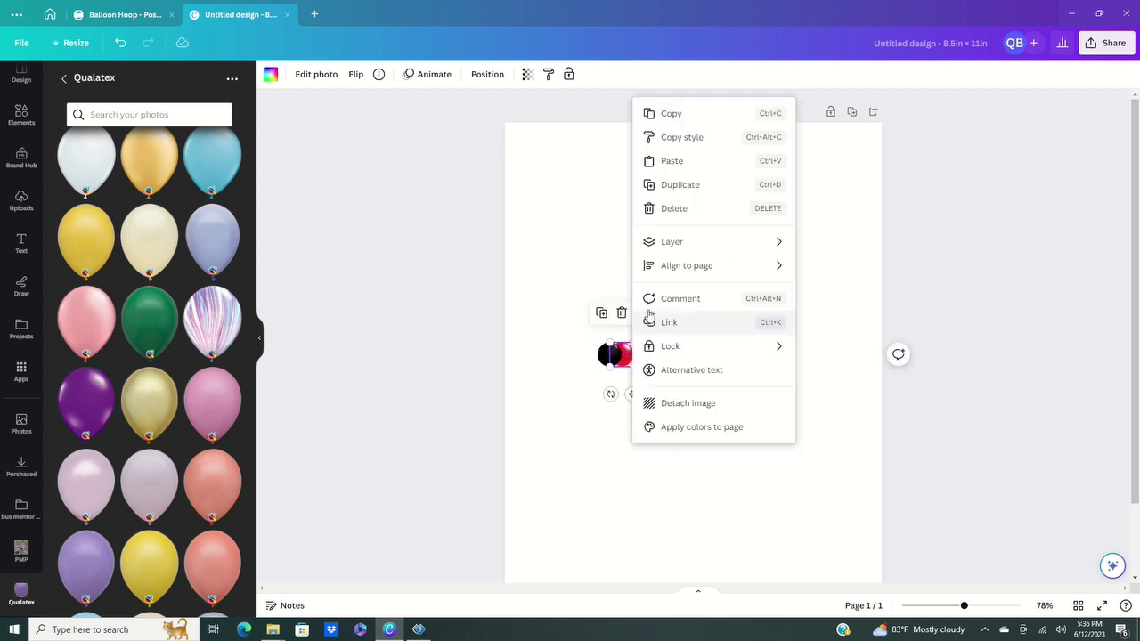
mouse_move(691, 248)
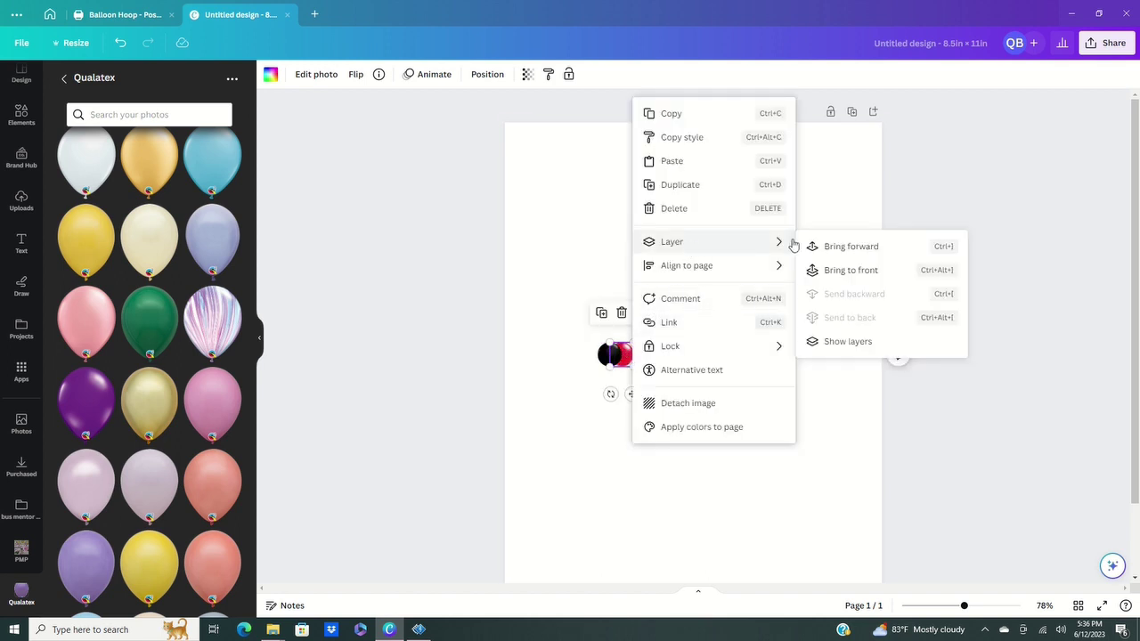
left_click(840, 270)
left_click_drag(716, 254, 635, 354)
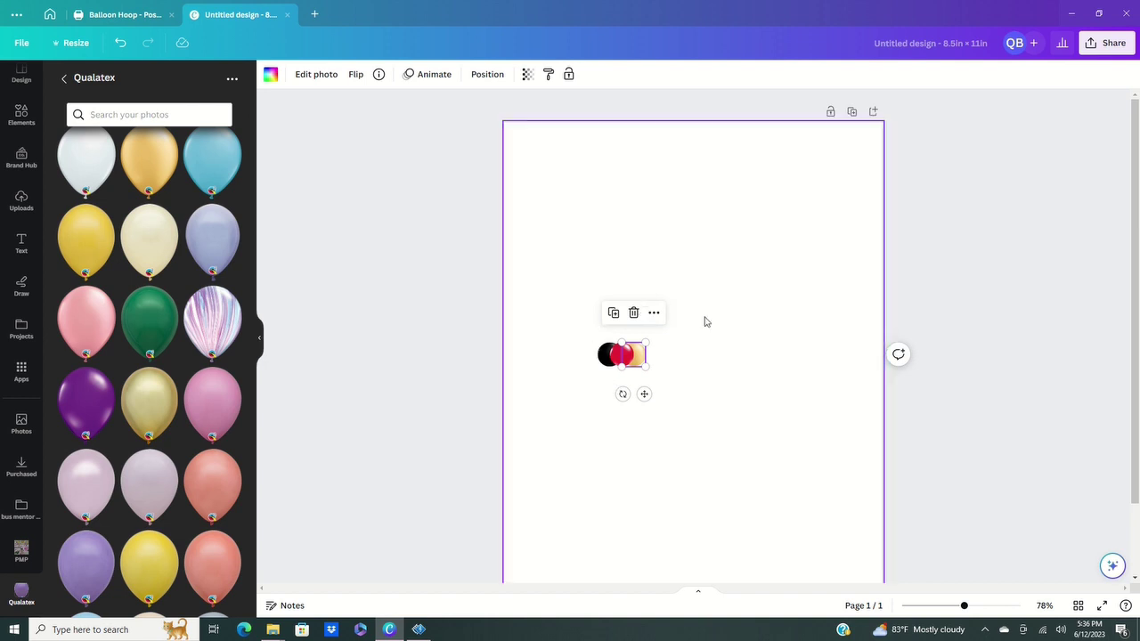
left_click(668, 362)
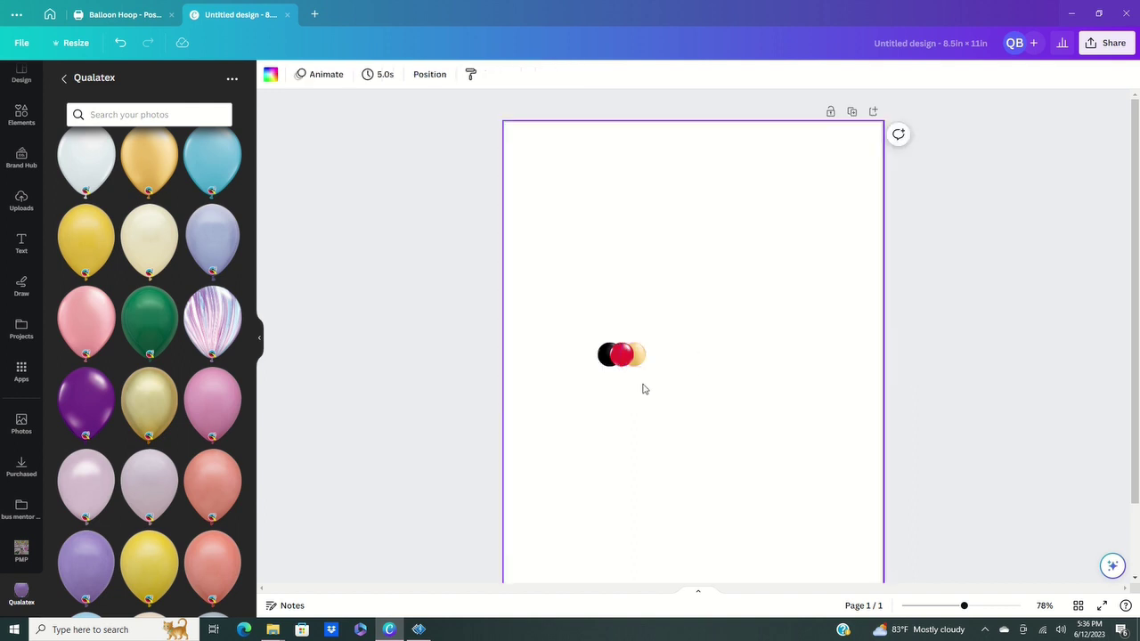
left_click(599, 361)
left_click(600, 362)
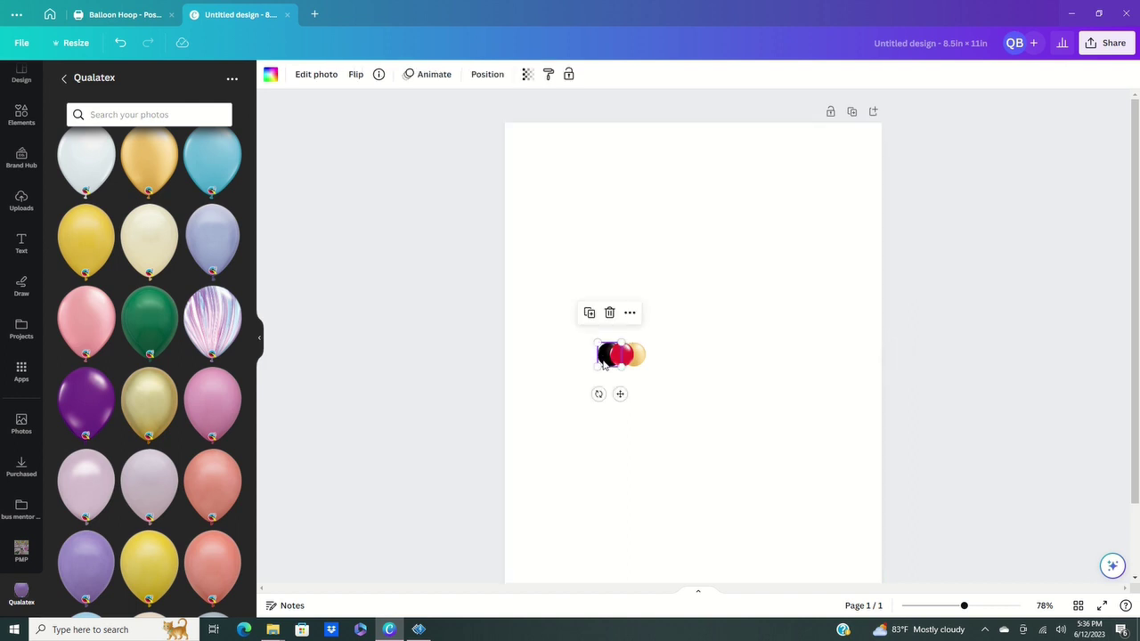
left_click_drag(601, 363, 625, 362)
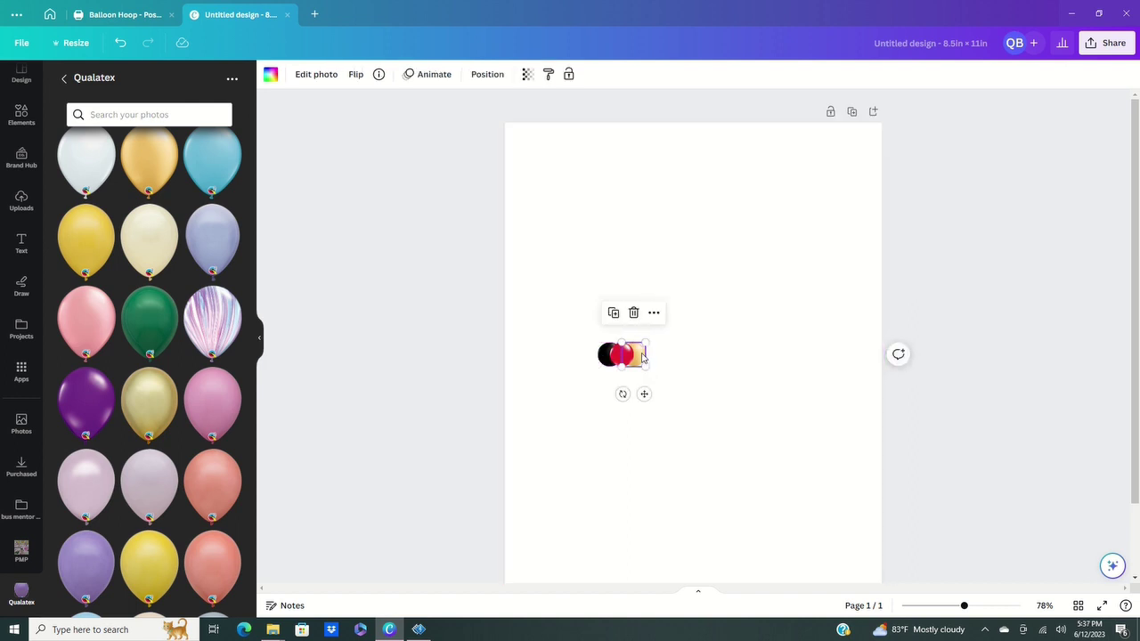
left_click(690, 379)
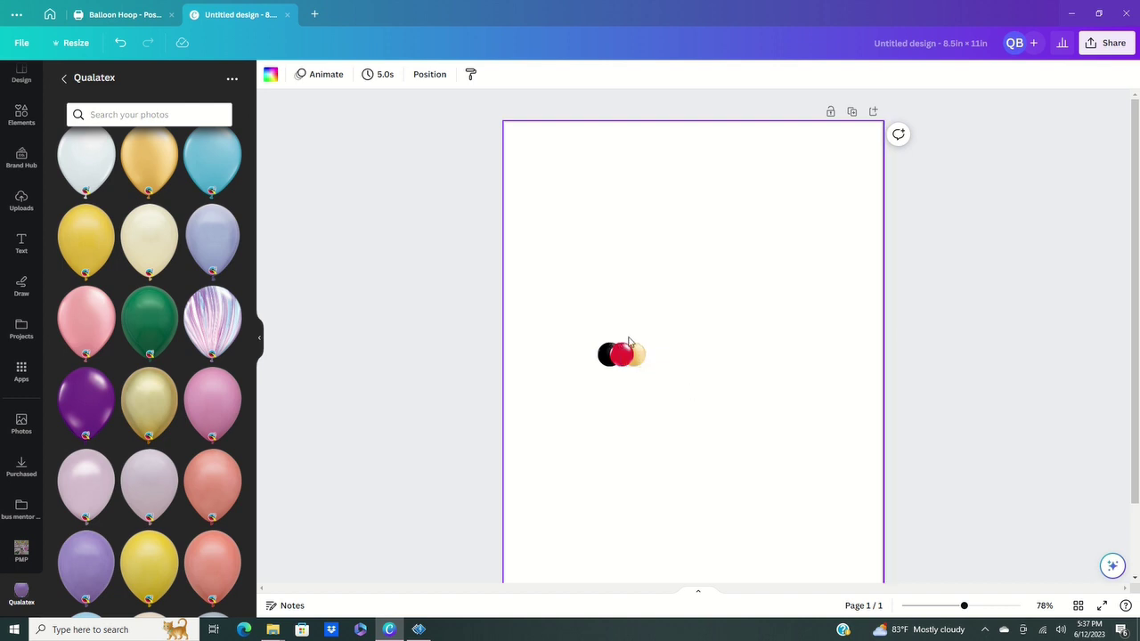
- Duplicate the red and black balloons and place the copies side by side just above the row, black left of red
left_click(623, 359)
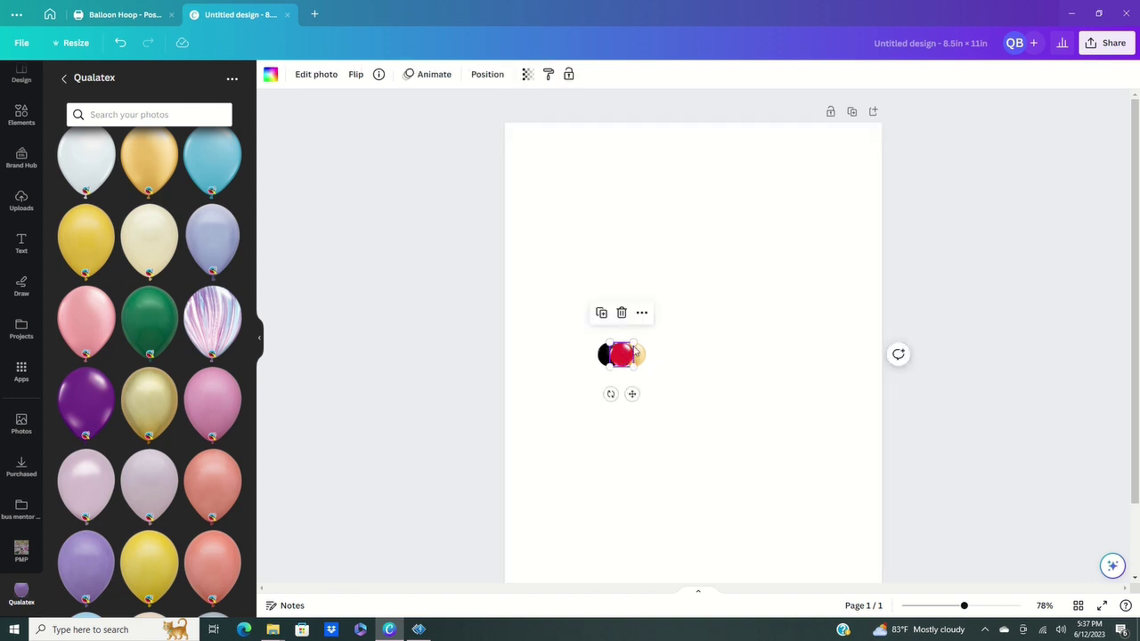
left_click(609, 320)
left_click_drag(628, 367, 629, 336)
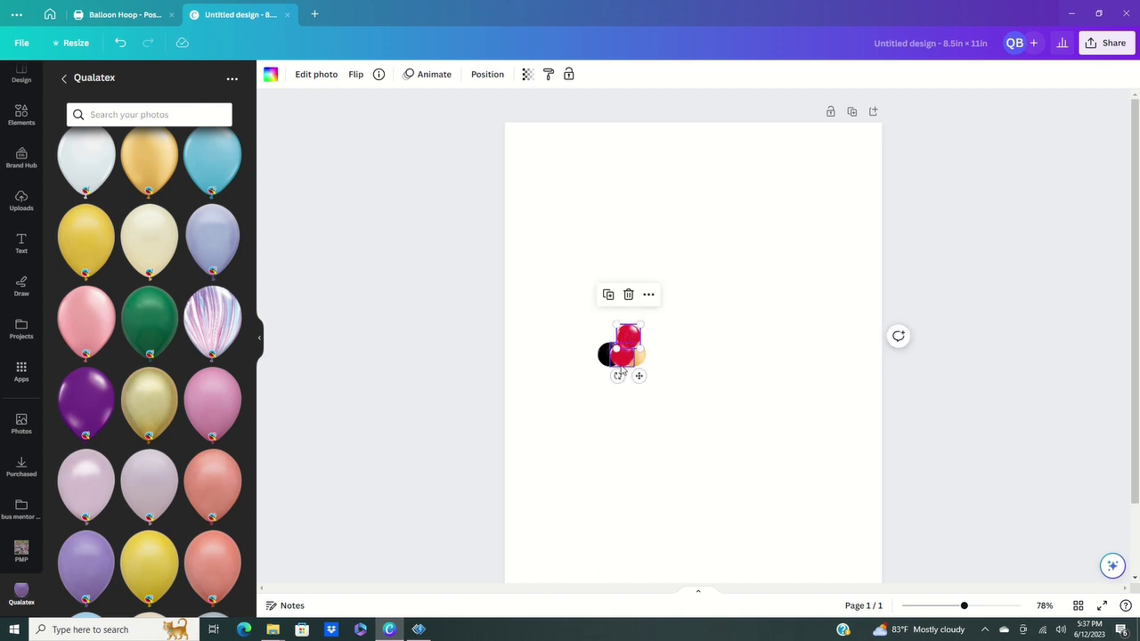
left_click(603, 357)
left_click_drag(601, 365, 606, 340)
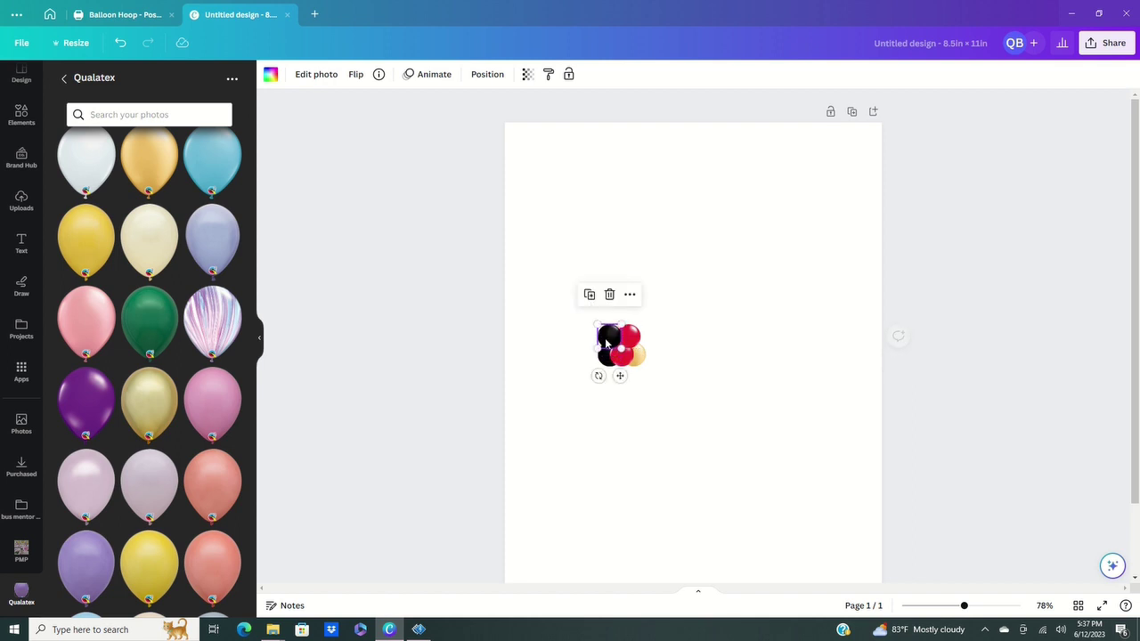
left_click(672, 408)
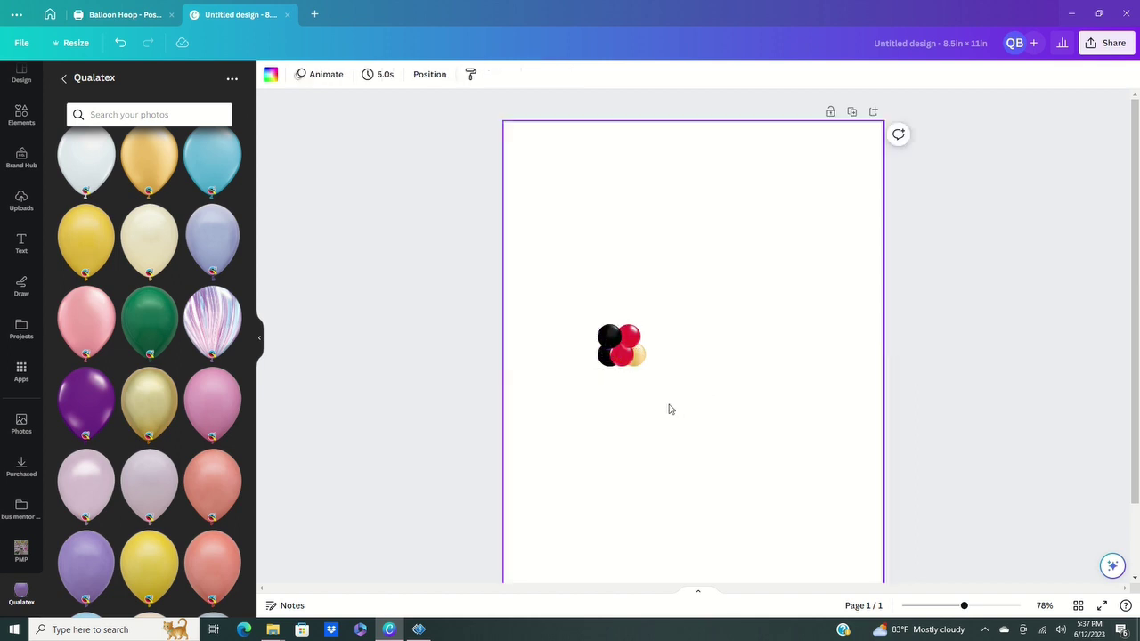
- Nudge the upper red and black balloons slightly right so they sit centred over the three-balloon row
left_click(636, 341)
left_click_drag(636, 341, 614, 341)
left_click(610, 342)
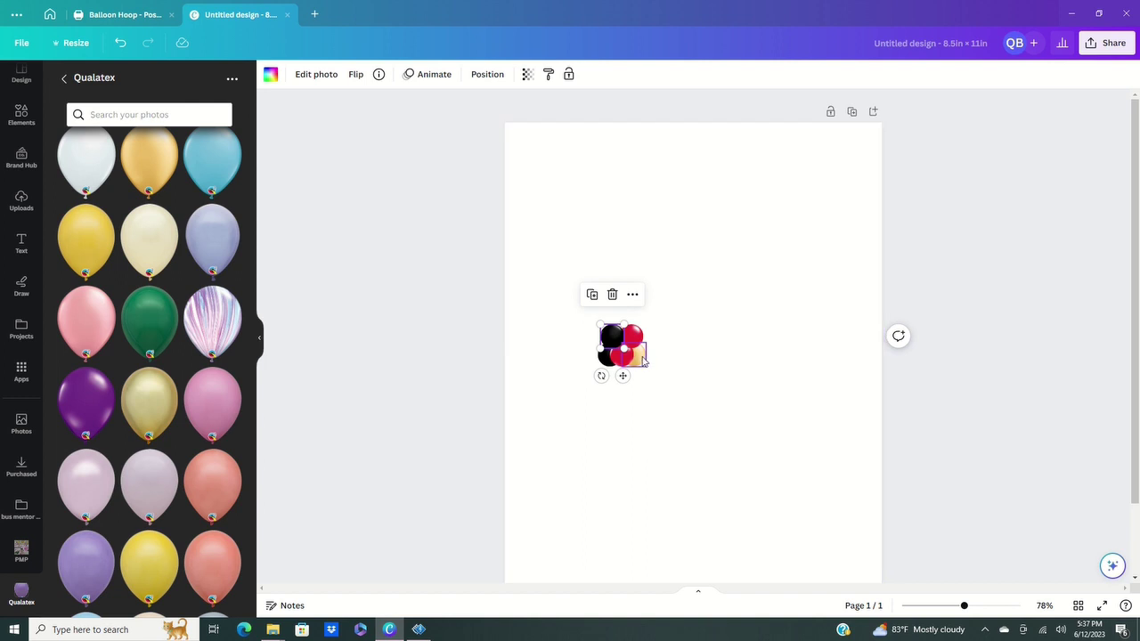
- Duplicate the gold and black balloons and place the copies above the two-balloon row, gold left of black, to start a third row
left_click(643, 359)
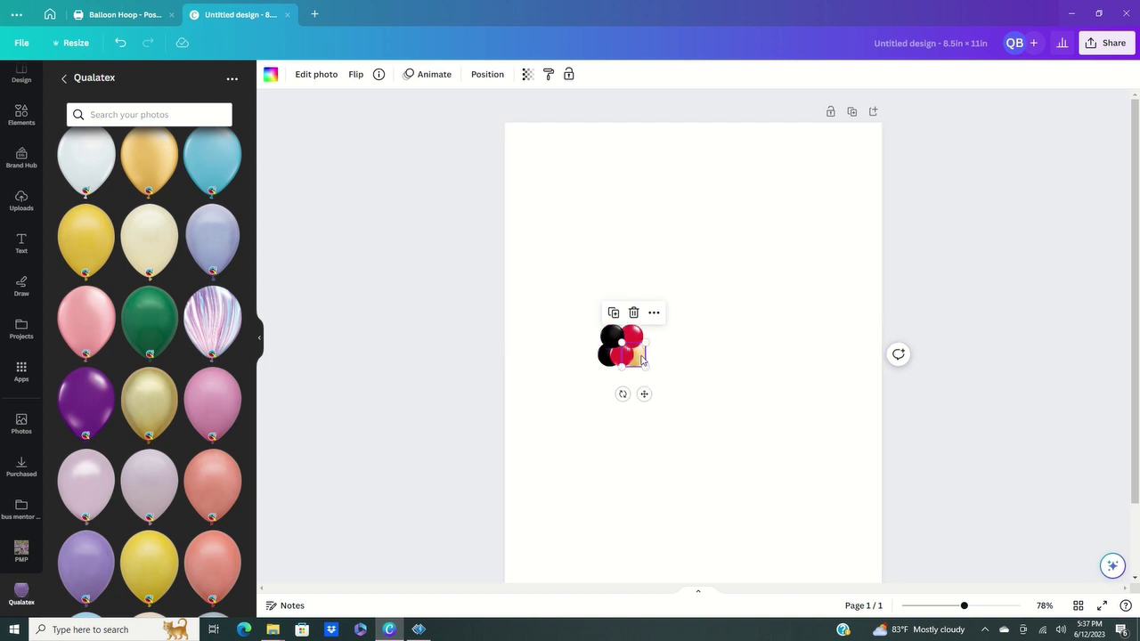
left_click(615, 315)
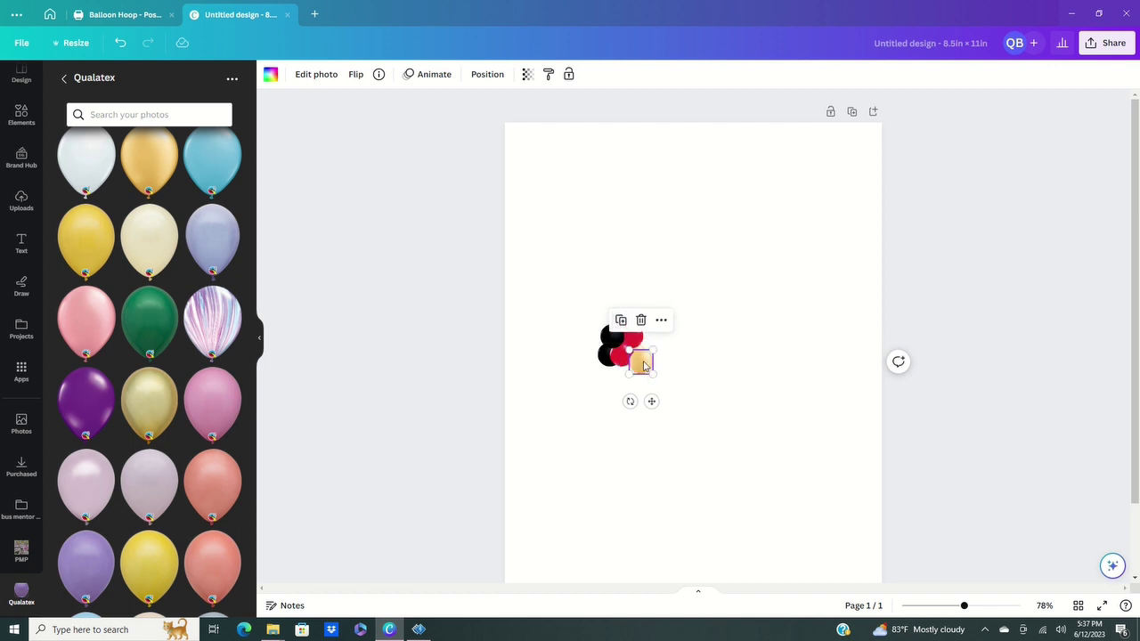
left_click_drag(643, 365, 609, 318)
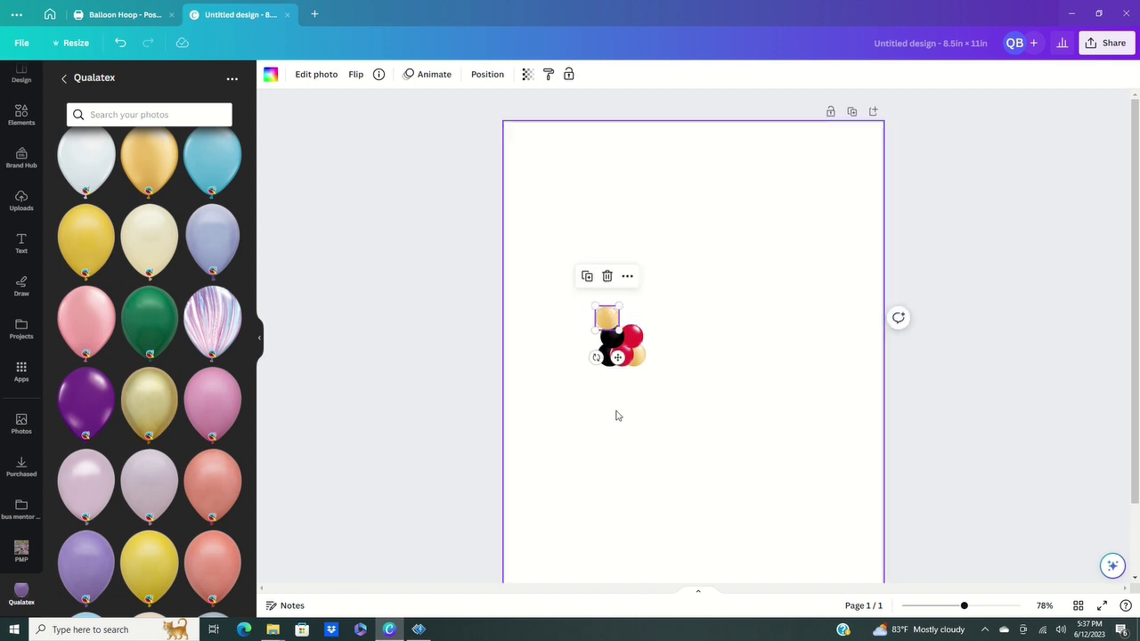
left_click(619, 347)
left_click(589, 296)
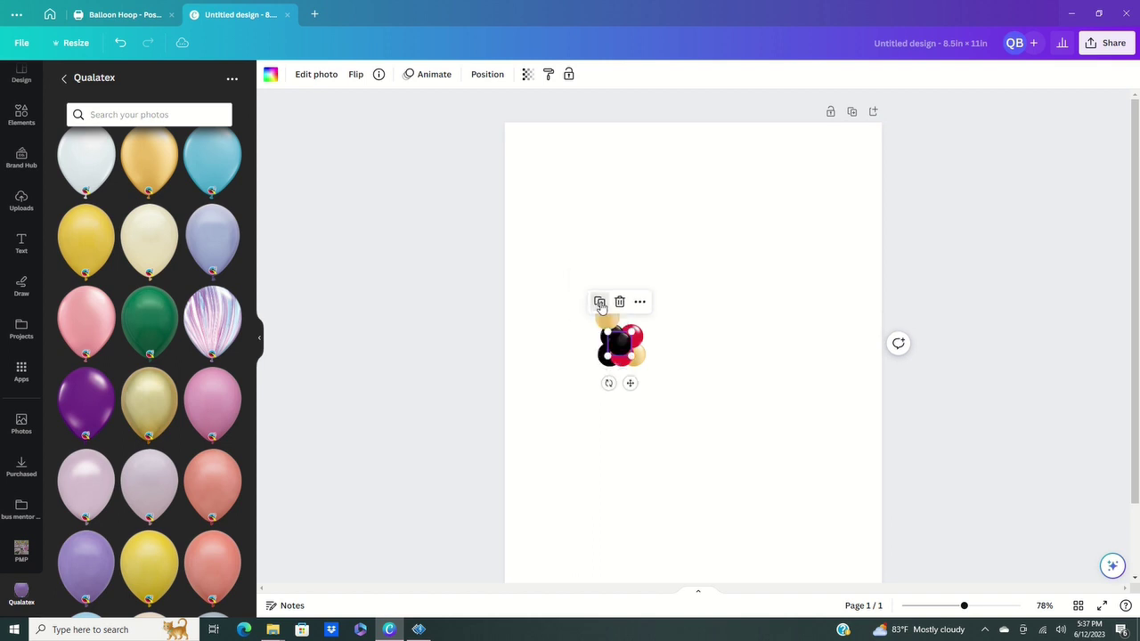
left_click_drag(621, 351, 622, 318)
- Duplicate the red balloon and move the copy up to complete the third row, right of the black balloon
left_click(638, 346)
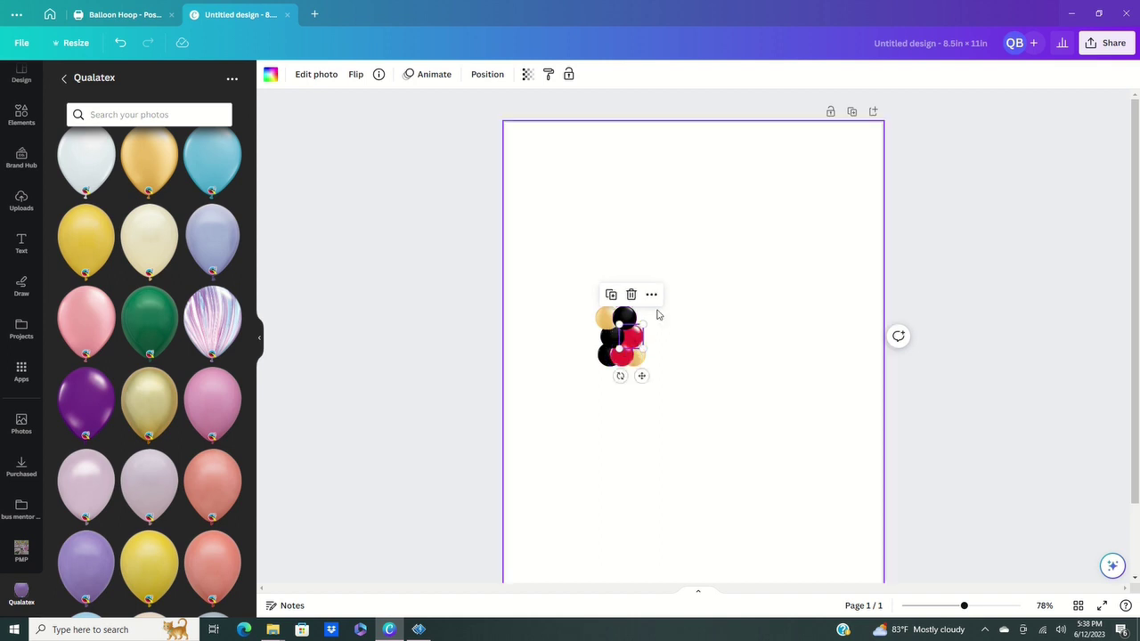
left_click(611, 294)
key("shift+Up")
key("shift+Up")
key("shift+Up")
key("shift+Up")
key("shift+Up")
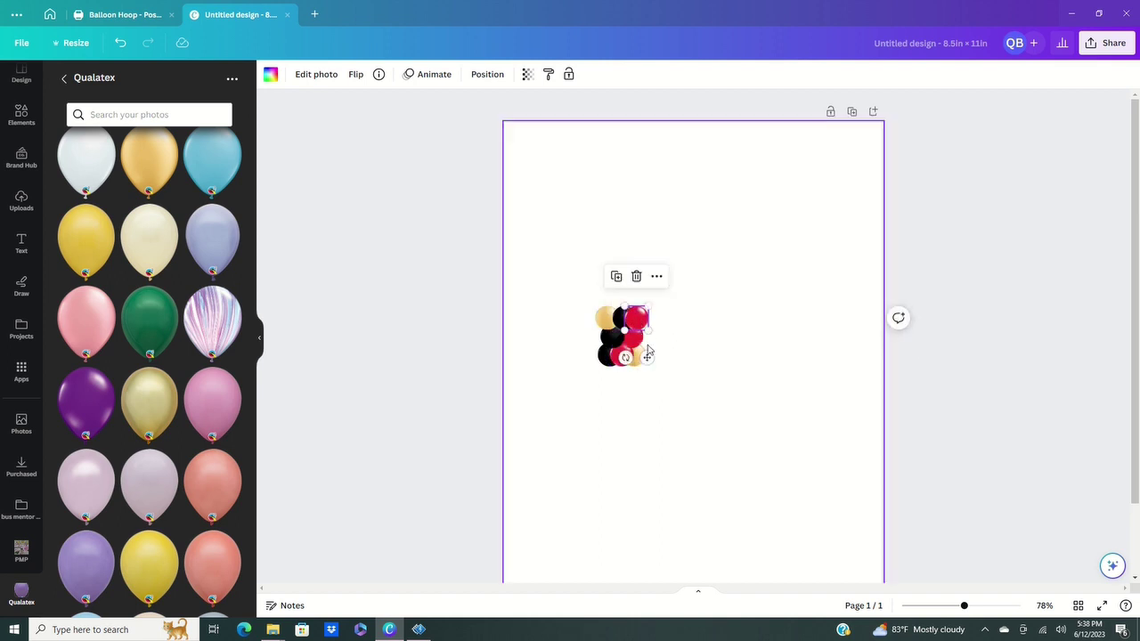
- Send the third row's red balloon backward behind the black one and nudge the black balloon slightly left to centre it
left_click(657, 277)
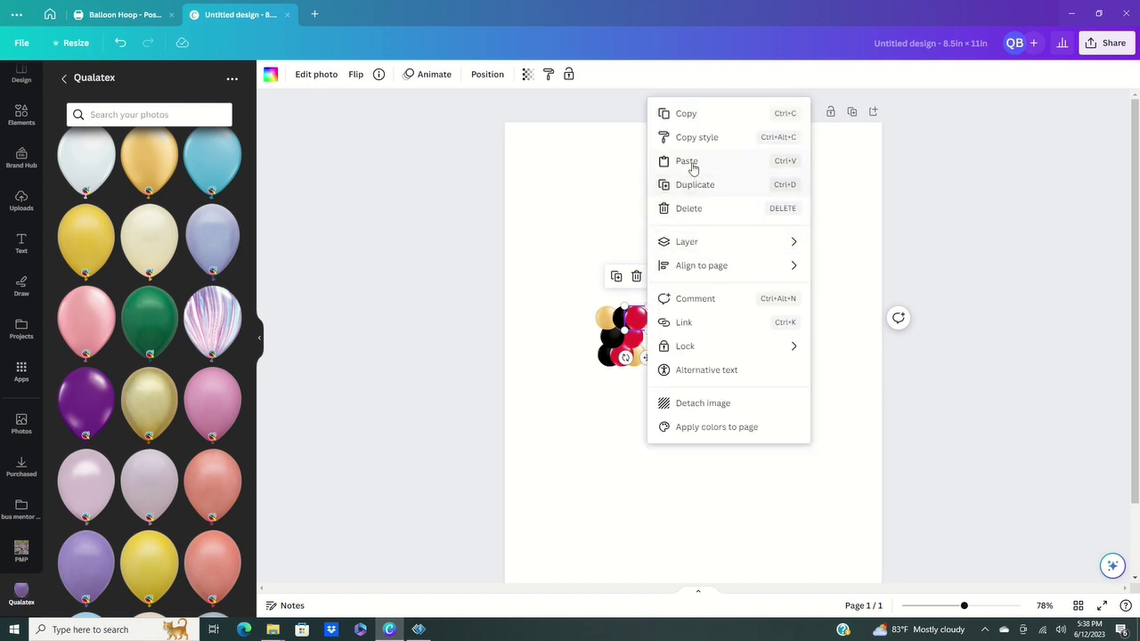
mouse_move(731, 244)
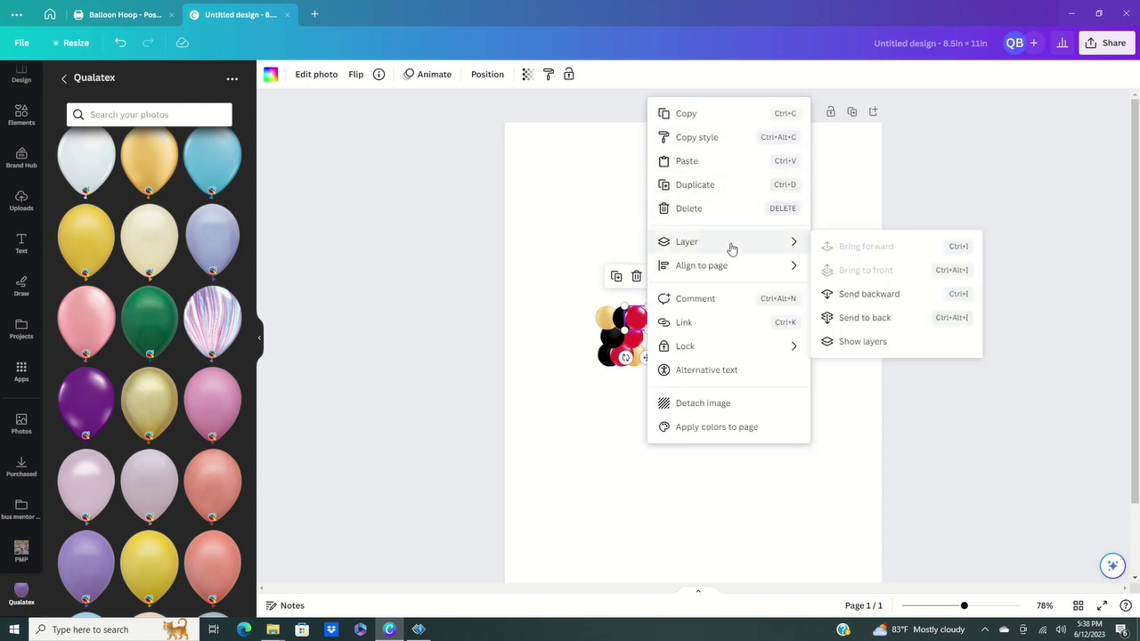
left_click(856, 298)
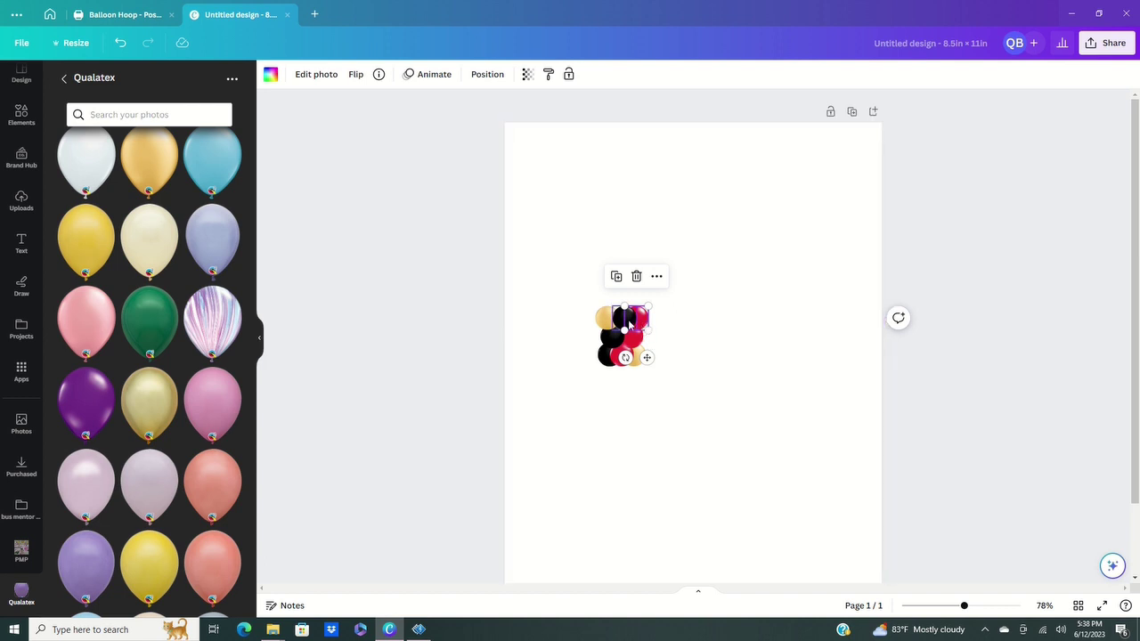
left_click(682, 384)
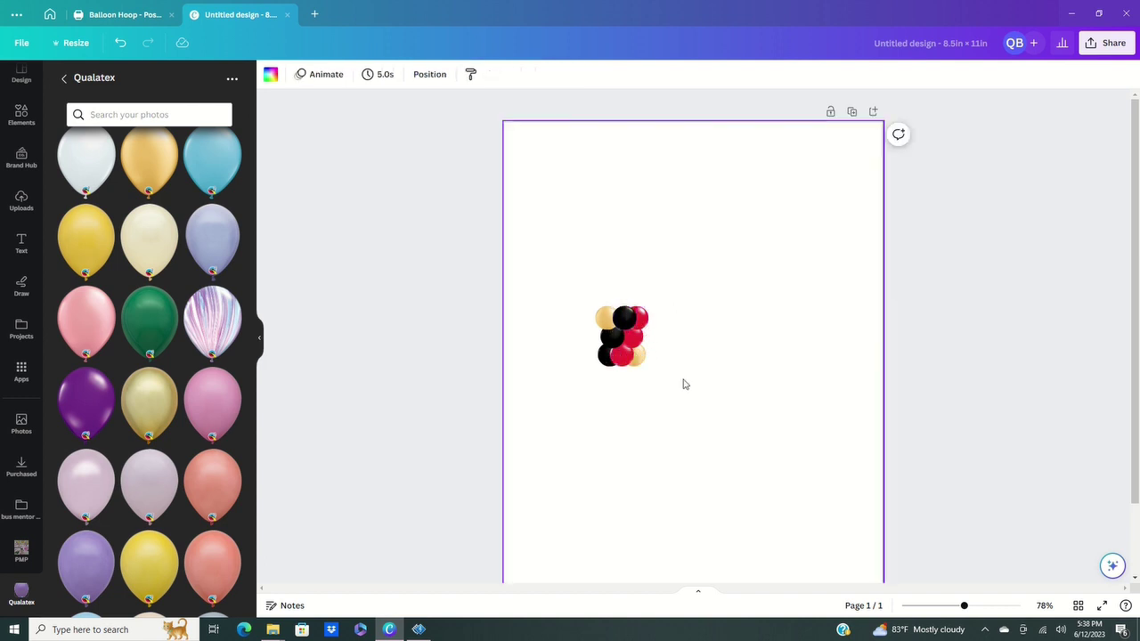
left_click(626, 324)
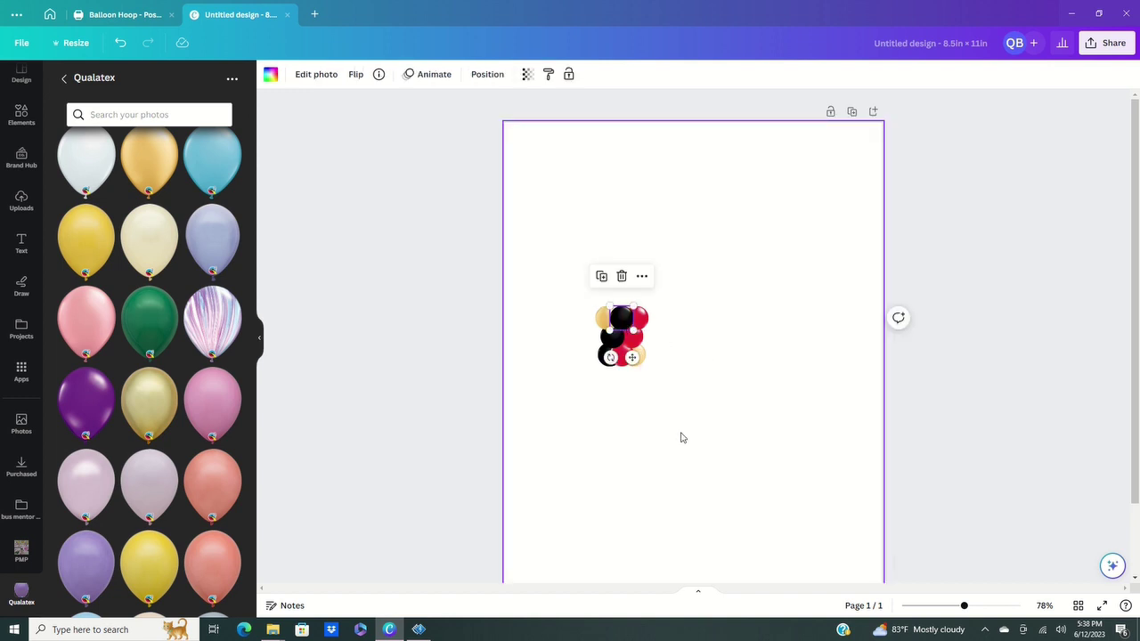
key("Left")
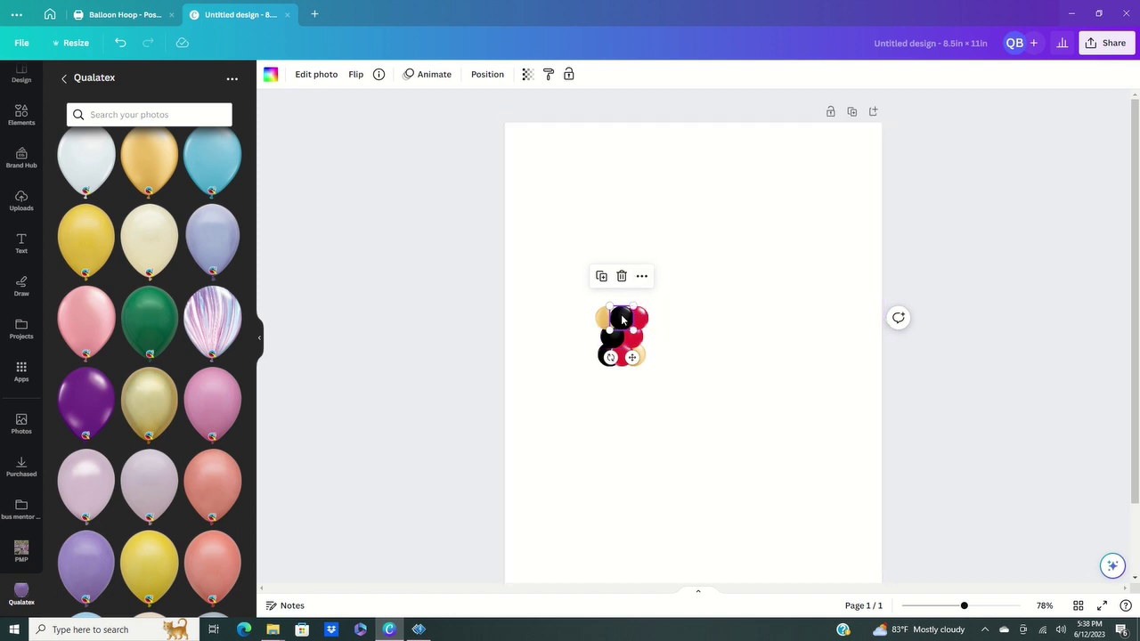
- Continue duplicating and stacking gold, black and red balloons in alternating two- and three-balloon rows until the column has seven rows
left_click(601, 277)
left_click_drag(629, 312, 625, 246)
left_click(636, 283)
left_click(617, 269)
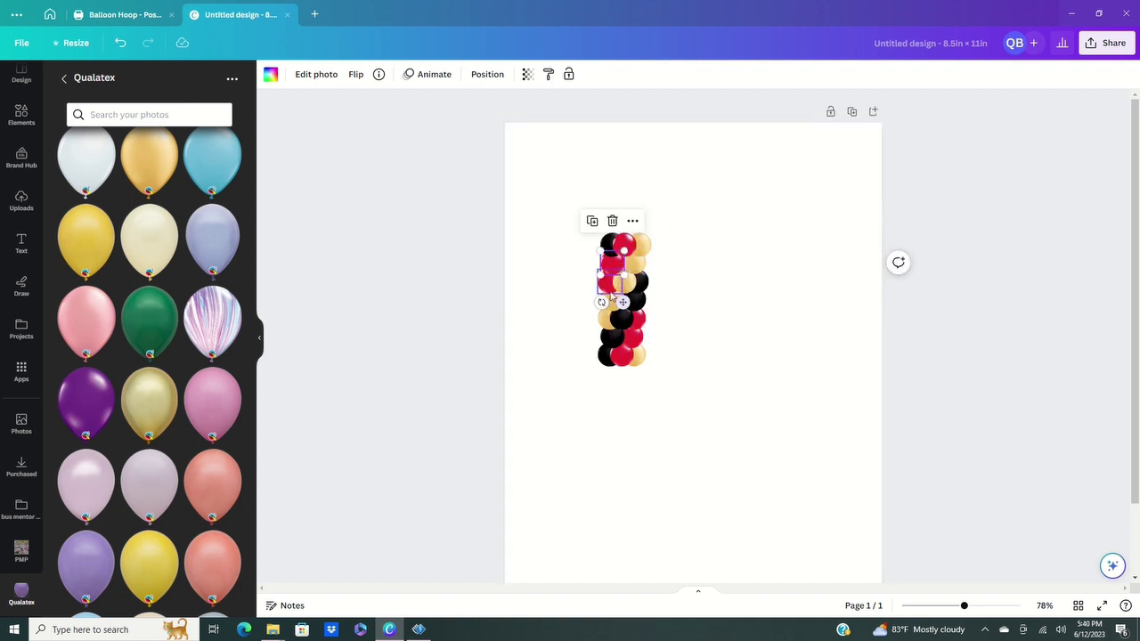
left_click(682, 264)
left_click(639, 269)
left_click(647, 258)
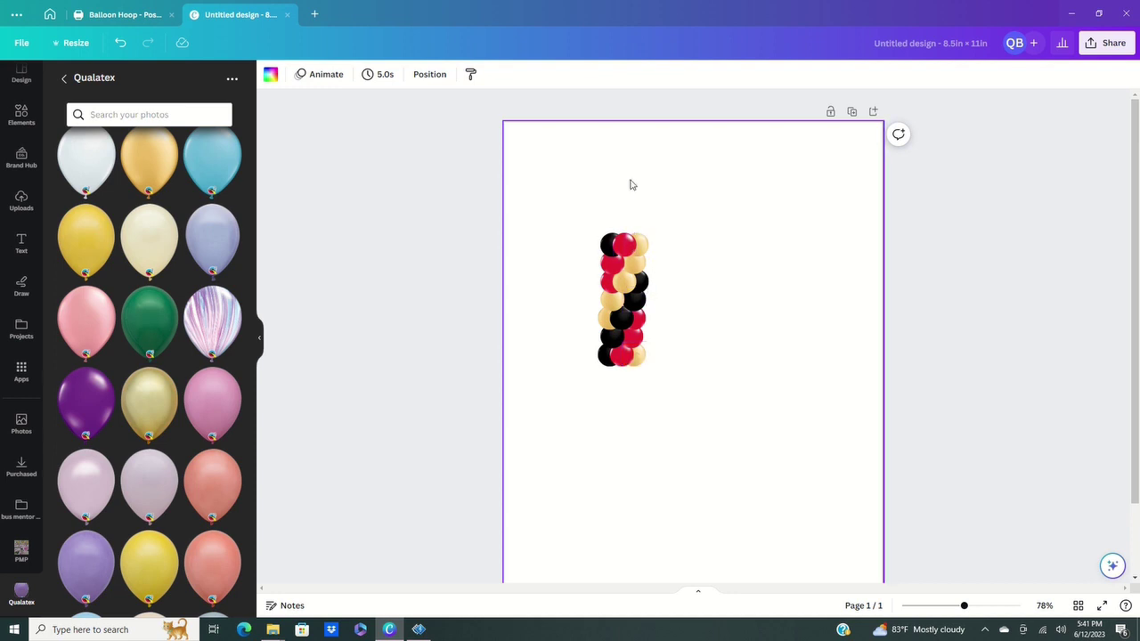
- Top the column with an enlarged duplicate of the black balloon, wider than the column, and send it backward one layer
left_click(611, 249)
left_click(591, 203)
left_click_drag(623, 259, 630, 215)
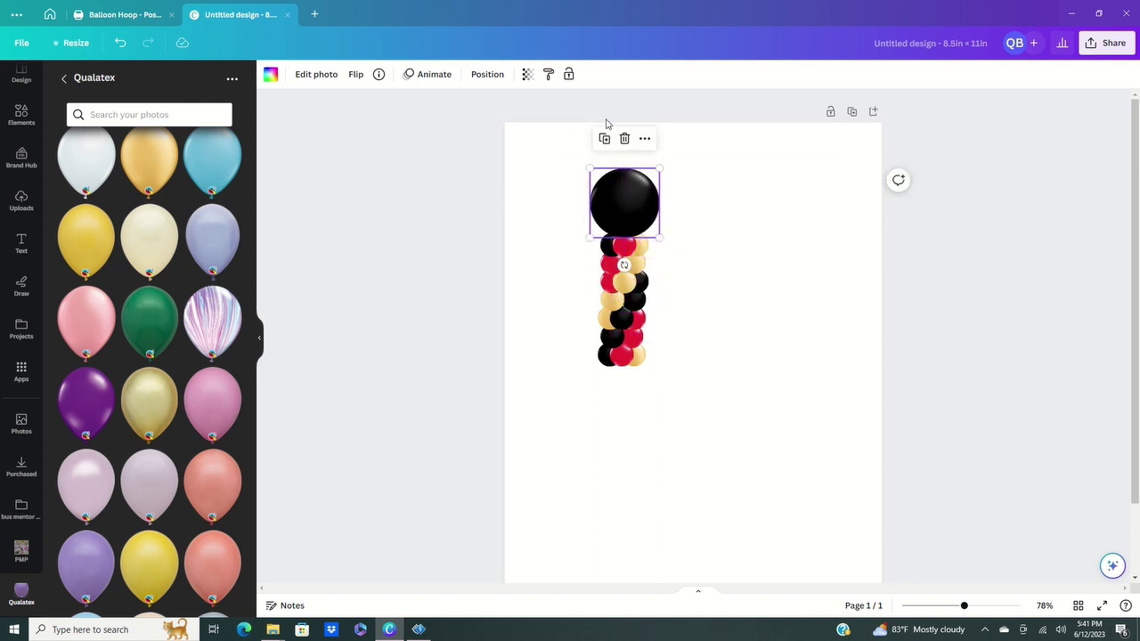
left_click(644, 139)
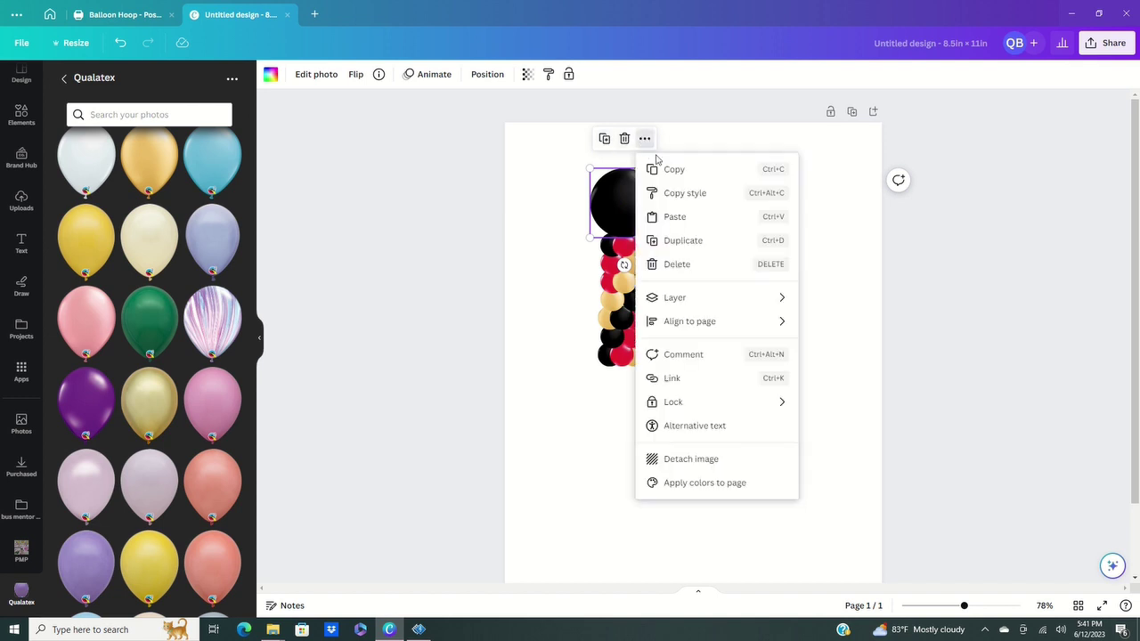
mouse_move(760, 305)
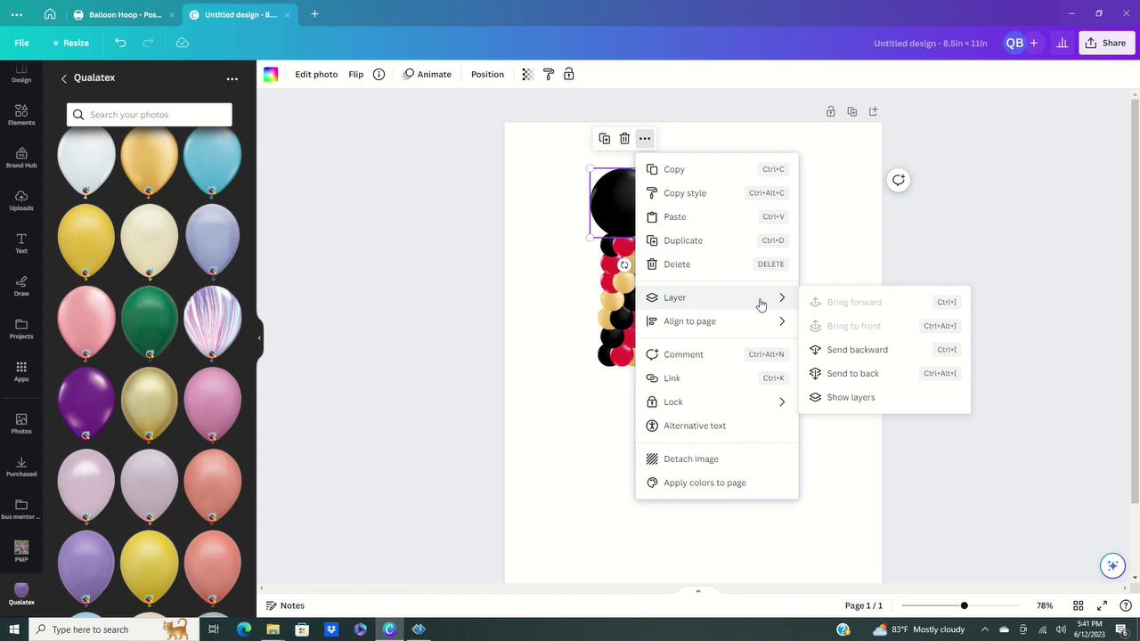
left_click(858, 352)
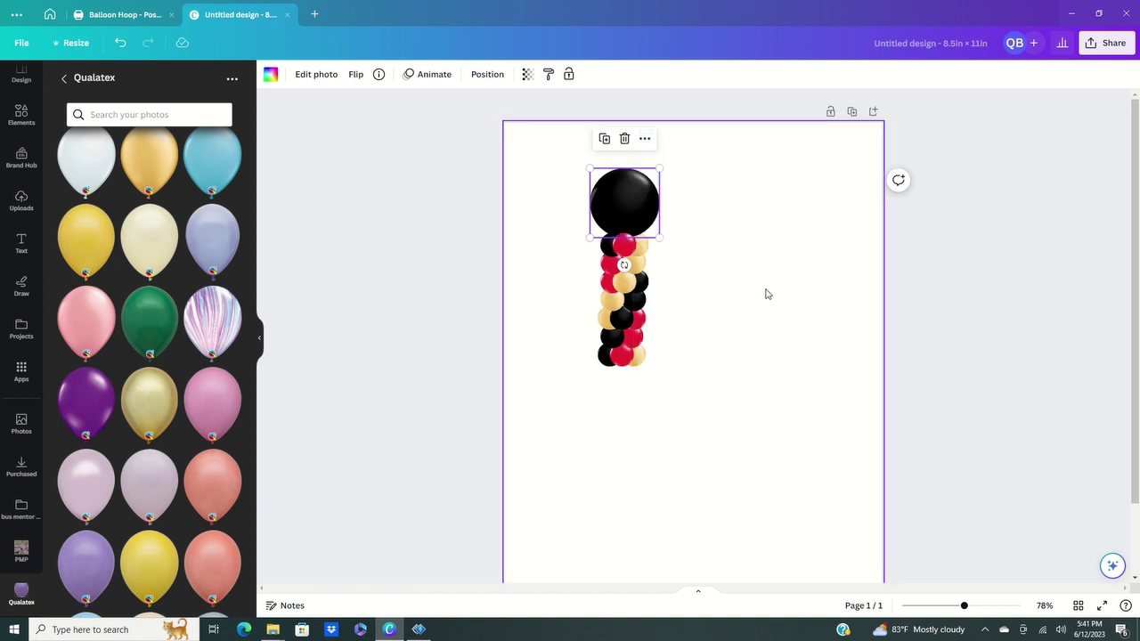
left_click(708, 211)
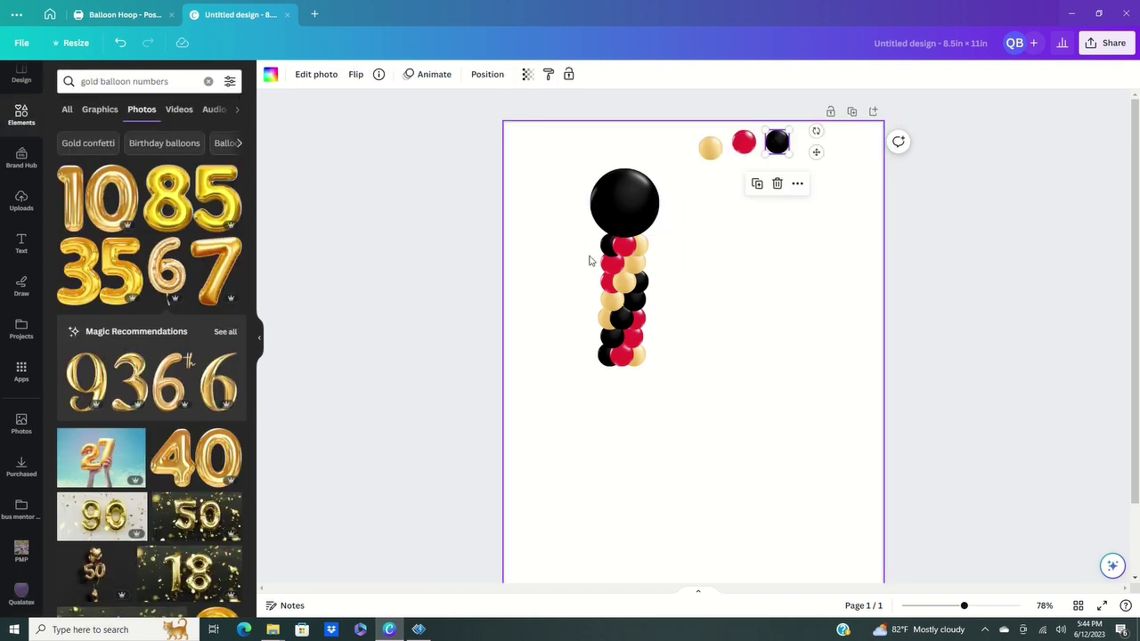
- Duplicate the topped column beside the original, shrink both to about two thirds, and move the pair to the page's upper left
left_click(591, 257)
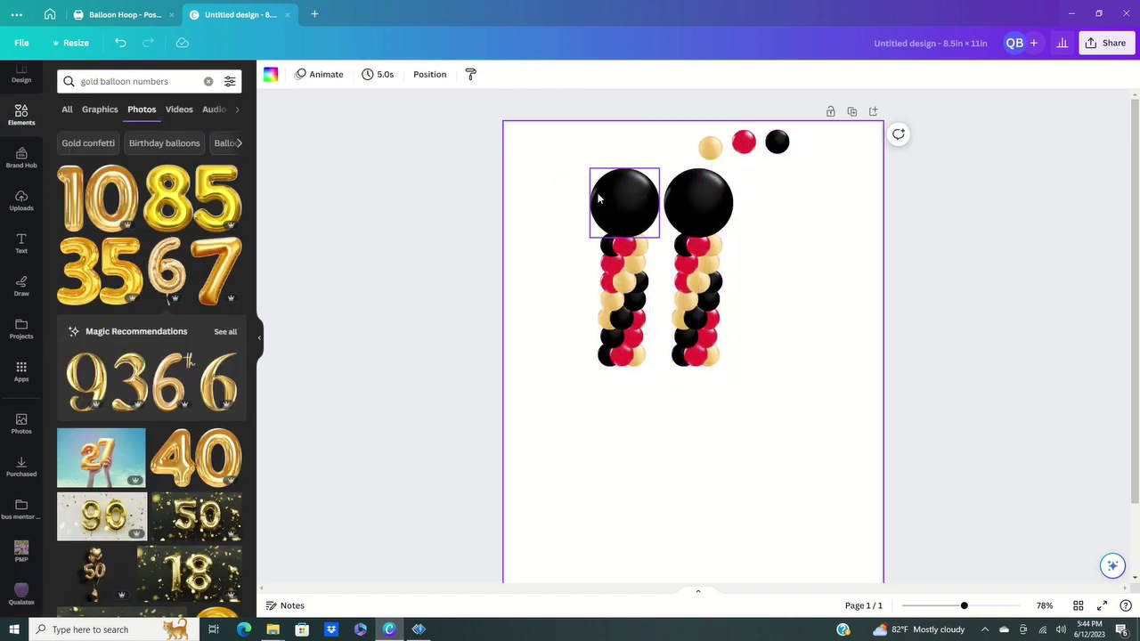
left_click(598, 198)
left_click(698, 202, "shift")
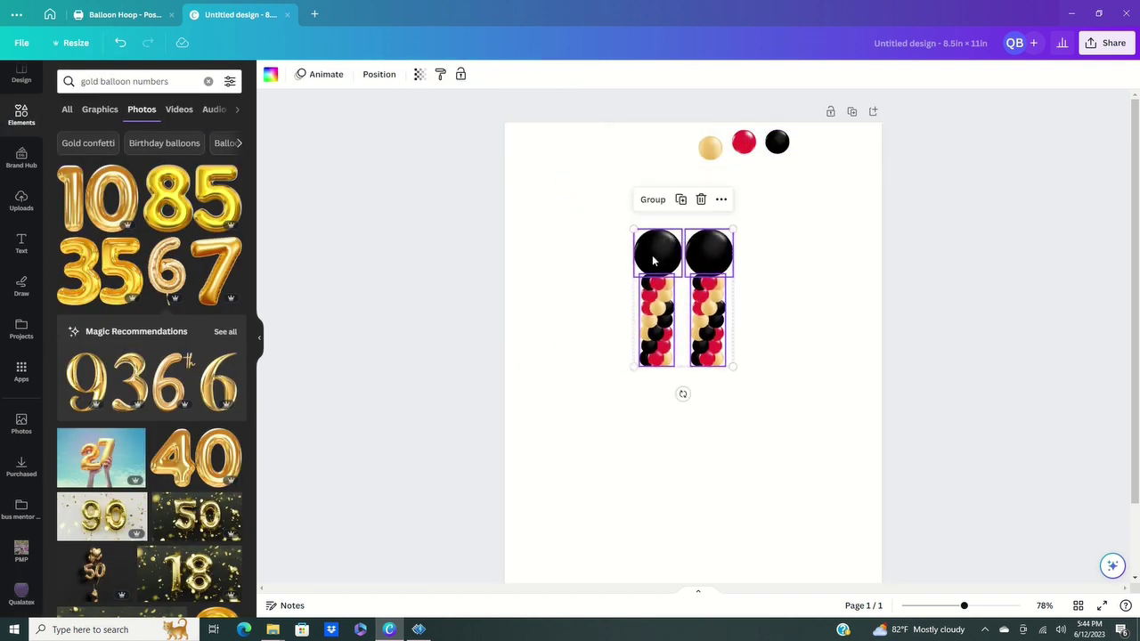
left_click_drag(736, 368, 641, 298)
left_click(813, 219)
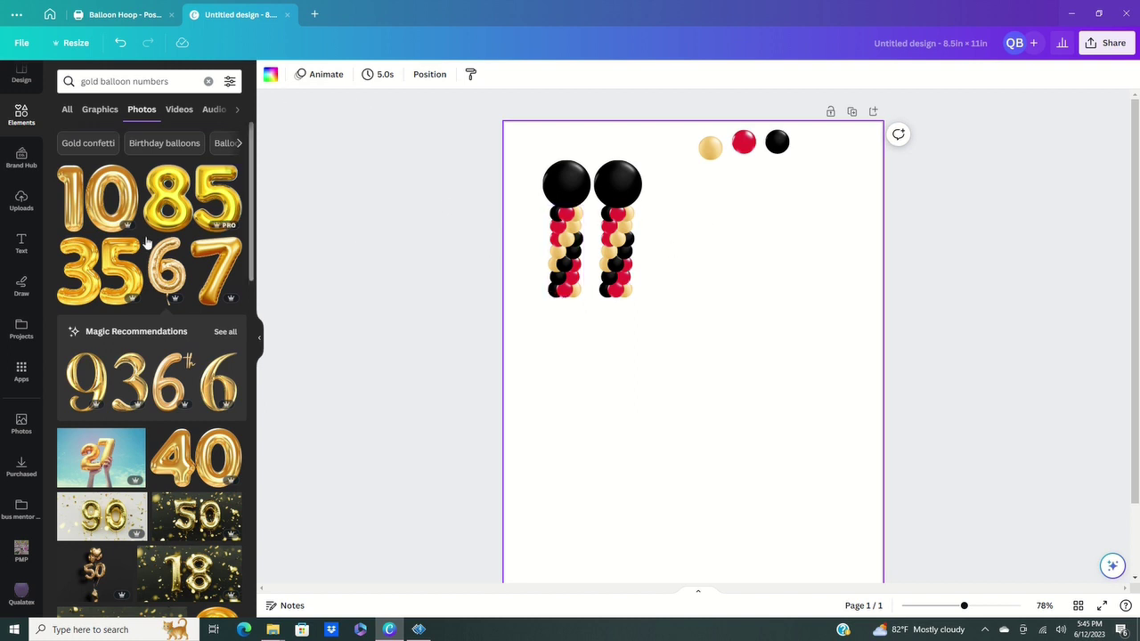
- Insert the red 24th Birthday backdrop photo from the Qualatex folder, place it below the columns, and remove its background
left_click(20, 593)
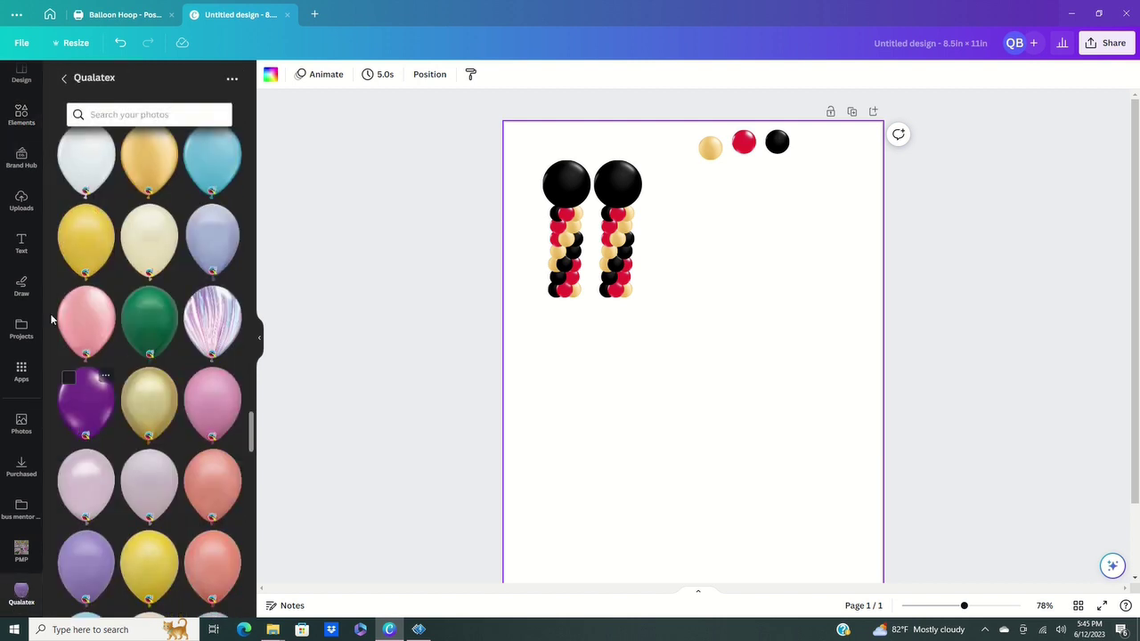
left_click(64, 79)
left_click(105, 127)
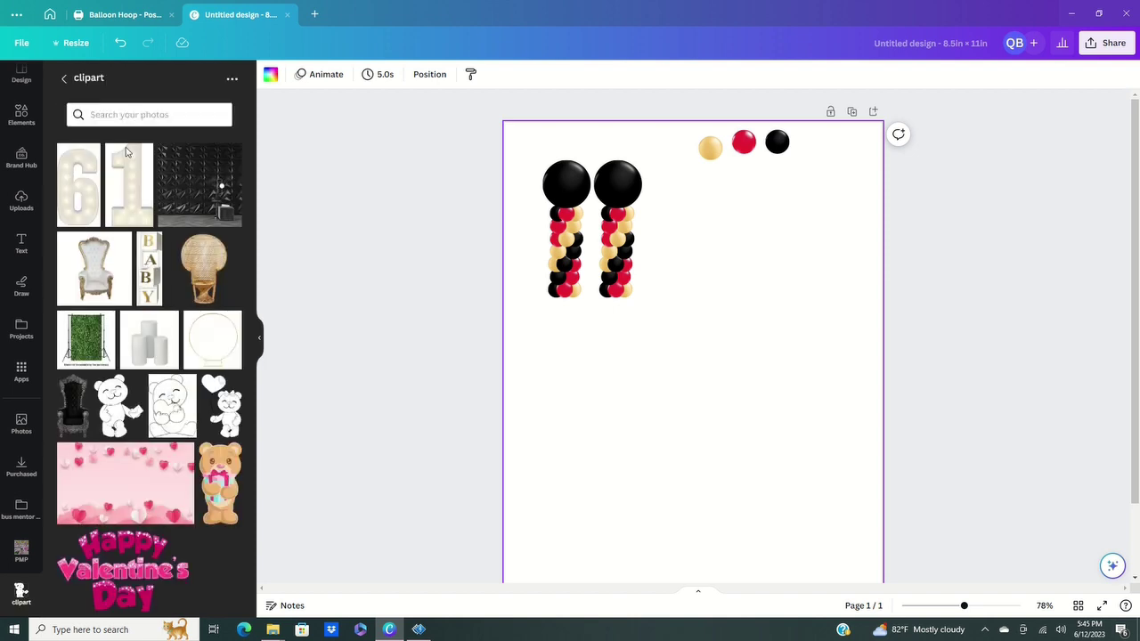
left_click(68, 80)
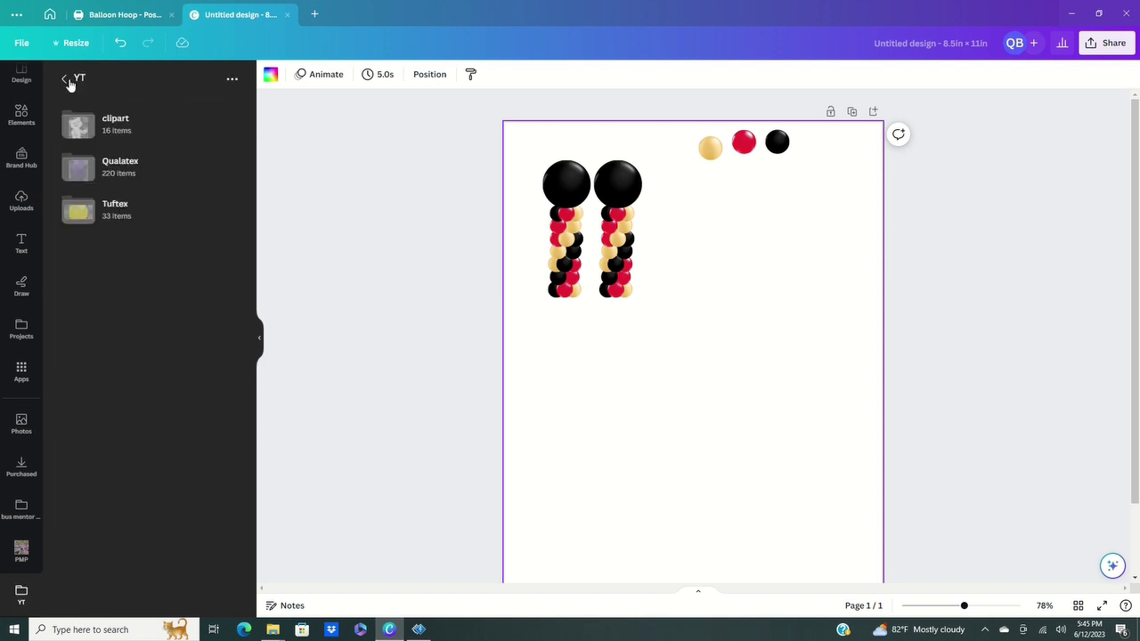
left_click(123, 182)
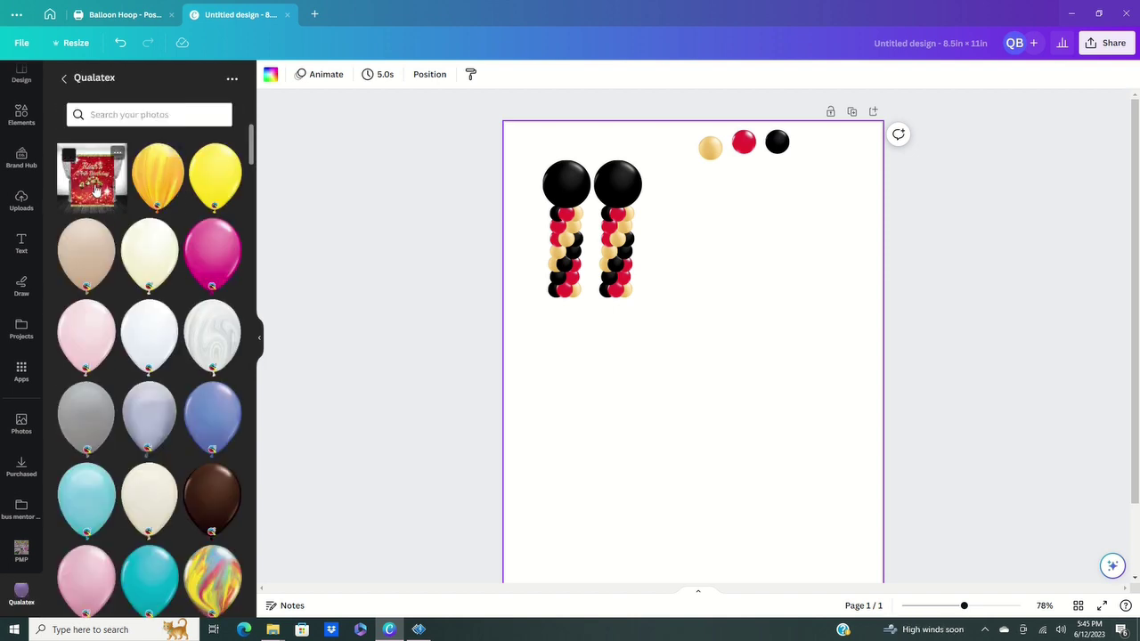
left_click(96, 192)
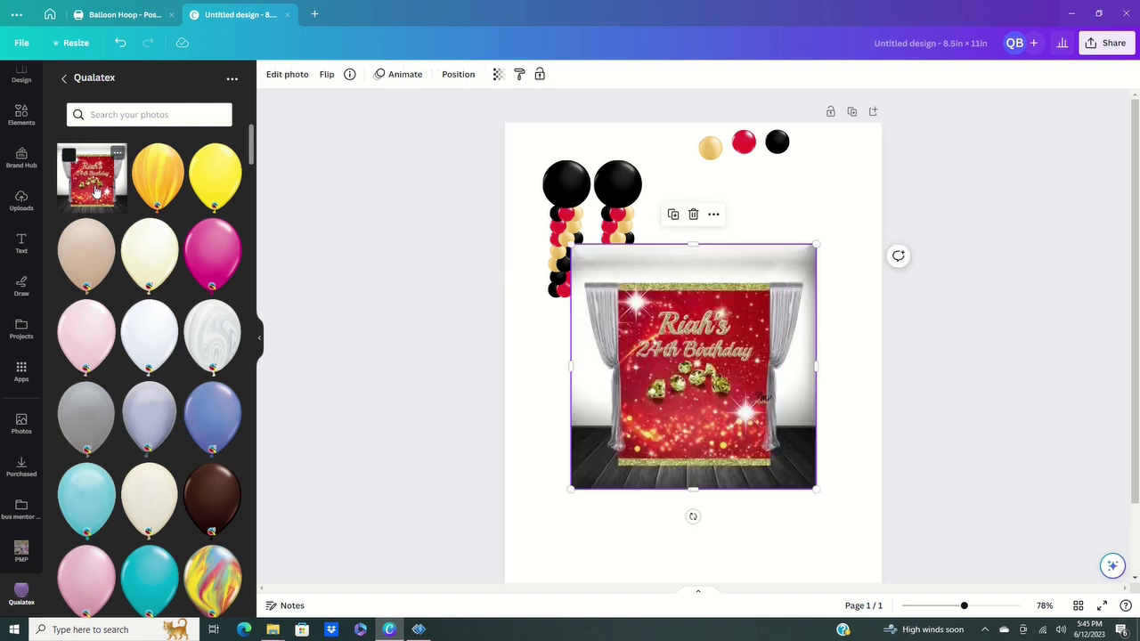
left_click_drag(695, 342, 714, 406)
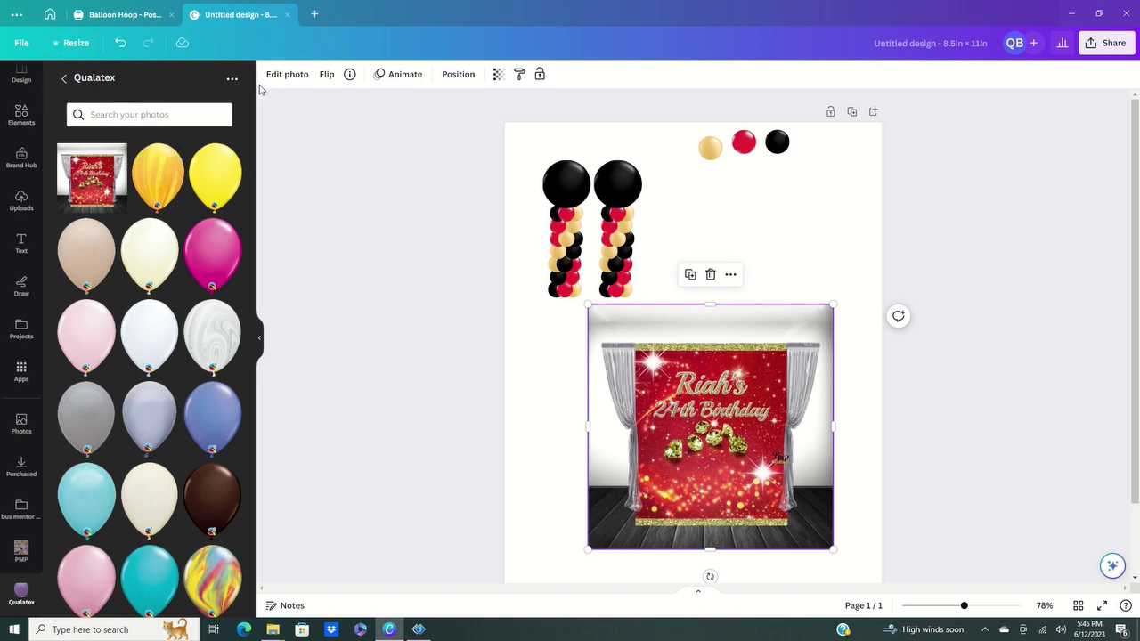
left_click(295, 79)
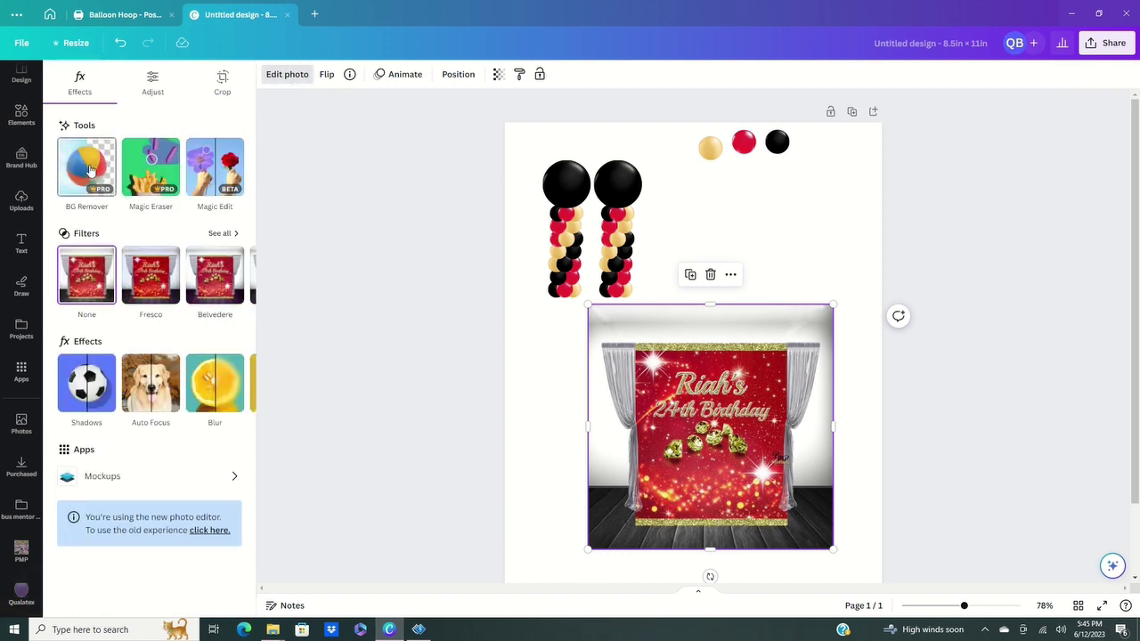
left_click(90, 169)
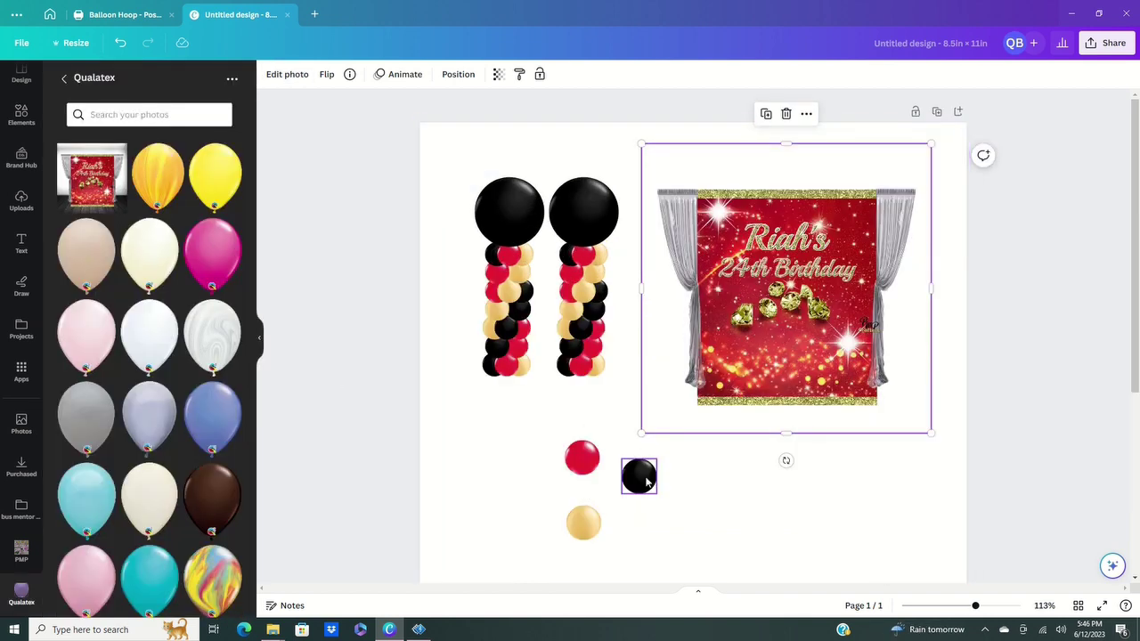
- Duplicate the loose black balloon to build a triangular cluster with two black balloons below and one on top
left_click(647, 483)
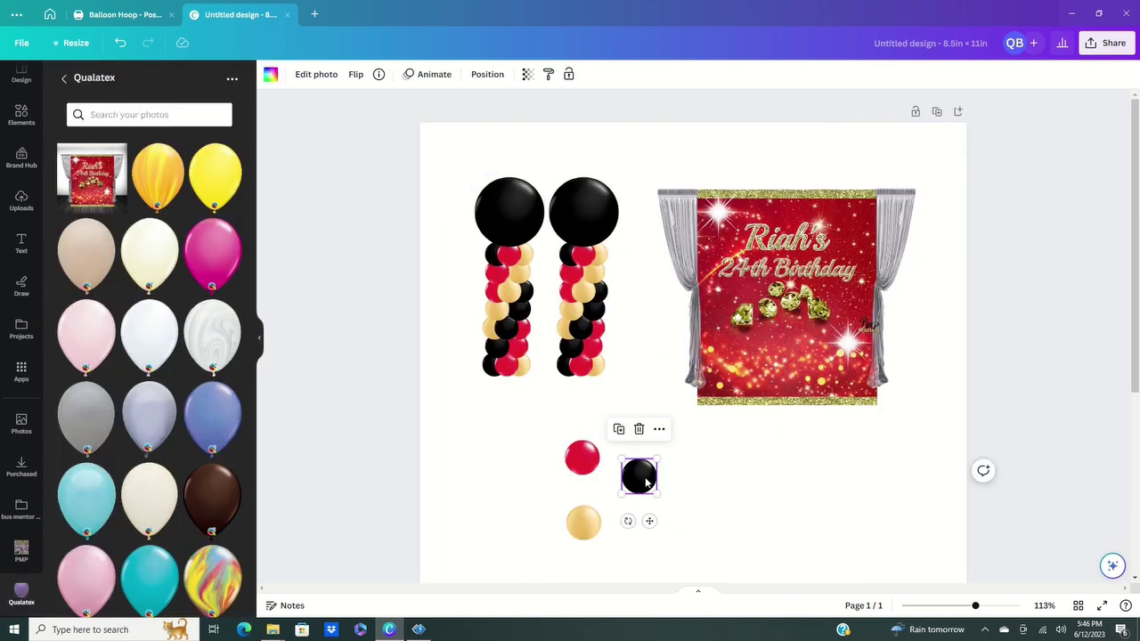
left_click(619, 430)
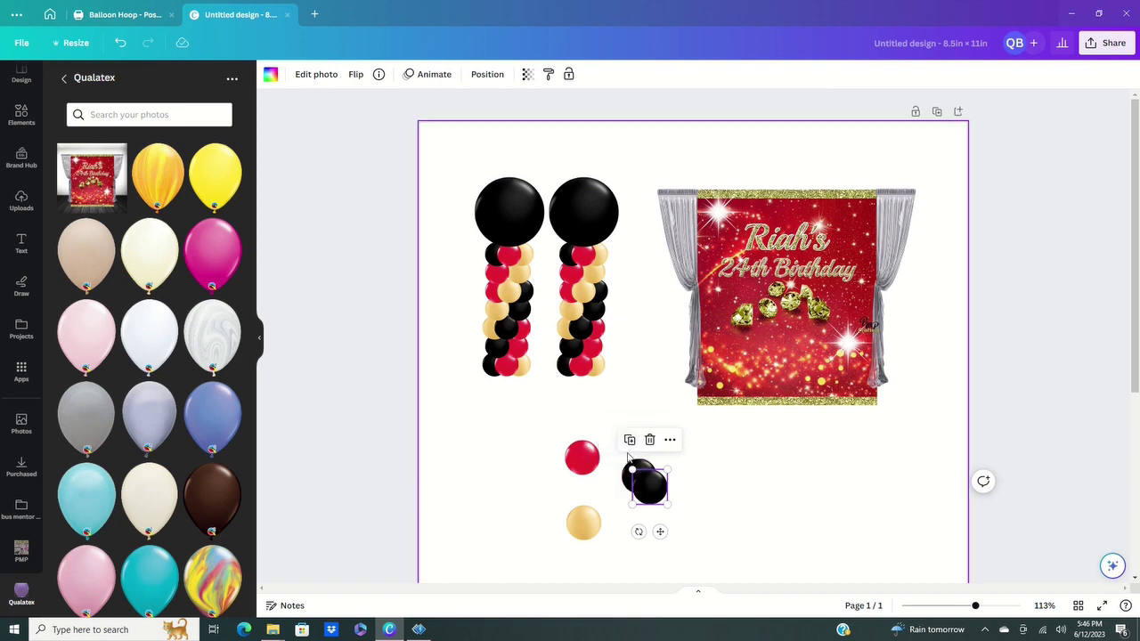
left_click_drag(651, 496, 659, 476)
left_click(640, 465, "shift")
left_click(644, 430)
left_click_drag(683, 480, 642, 456)
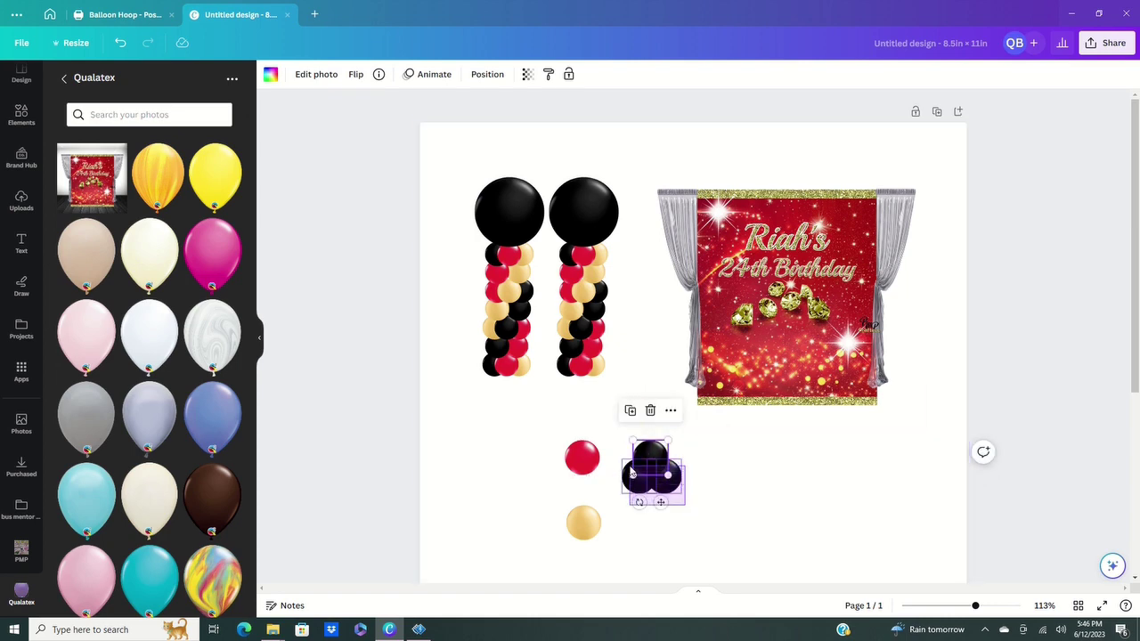
- Duplicate the three-balloon black cluster and place the copy to its right, beneath the birthday backdrop
left_click(633, 472, "shift")
left_click(618, 410)
left_click_drag(650, 468, 790, 475)
- Build a matching three-balloon red cluster and place a copy right of the second black cluster, nudging that black cluster slightly up-left
left_click_drag(583, 458, 554, 456)
left_click_drag(526, 414, 605, 485)
left_click_drag(570, 450, 860, 473)
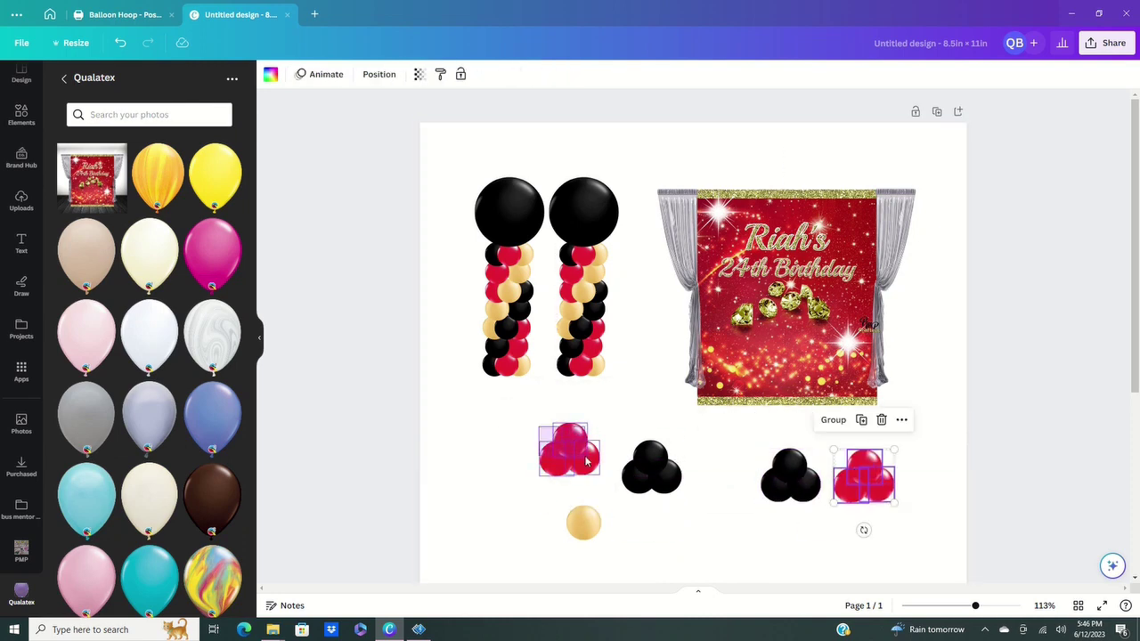
left_click_drag(761, 481, 757, 472)
- Build a matching three-balloon gold cluster, place a copy below and between the black clusters, and group the copy
left_click(584, 524)
mouse_move(584, 523)
left_mouse_down()
mouse_move(626, 522)
mouse_move(597, 510)
left_mouse_up()
left_click_drag(552, 481, 637, 548)
left_click_drag(596, 517, 743, 540)
left_click(712, 484)
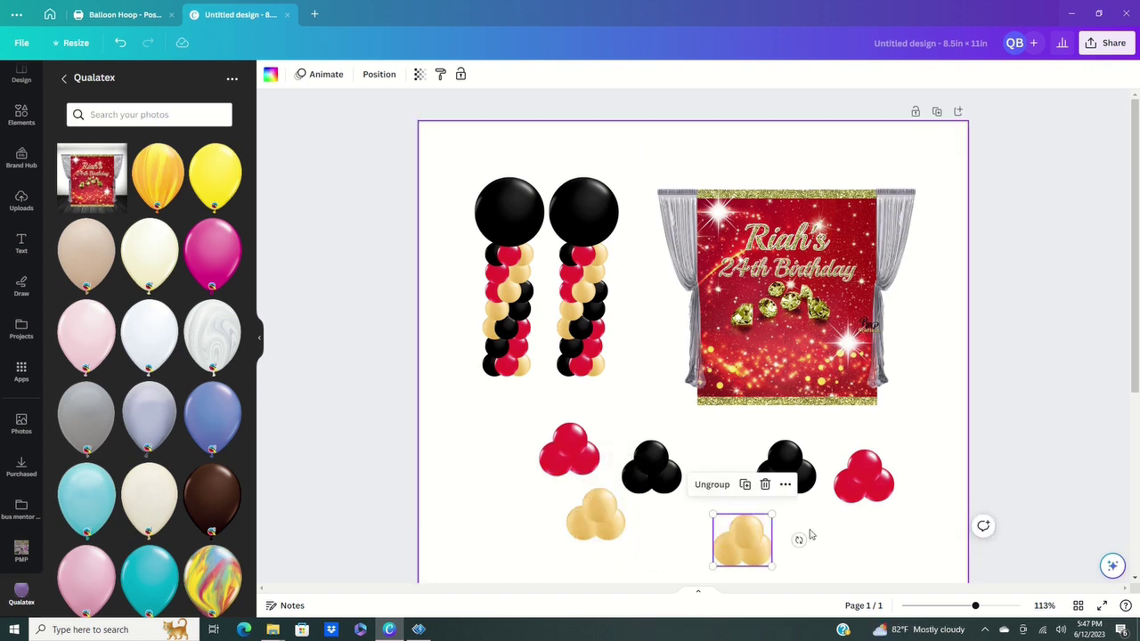
- Spread out the copied clusters below the backdrop, moving red up-right, black up-left and gold to the right
left_click_drag(862, 481, 875, 463)
left_click_drag(792, 470, 785, 463)
left_click(745, 538)
left_click_drag(745, 538, 823, 539)
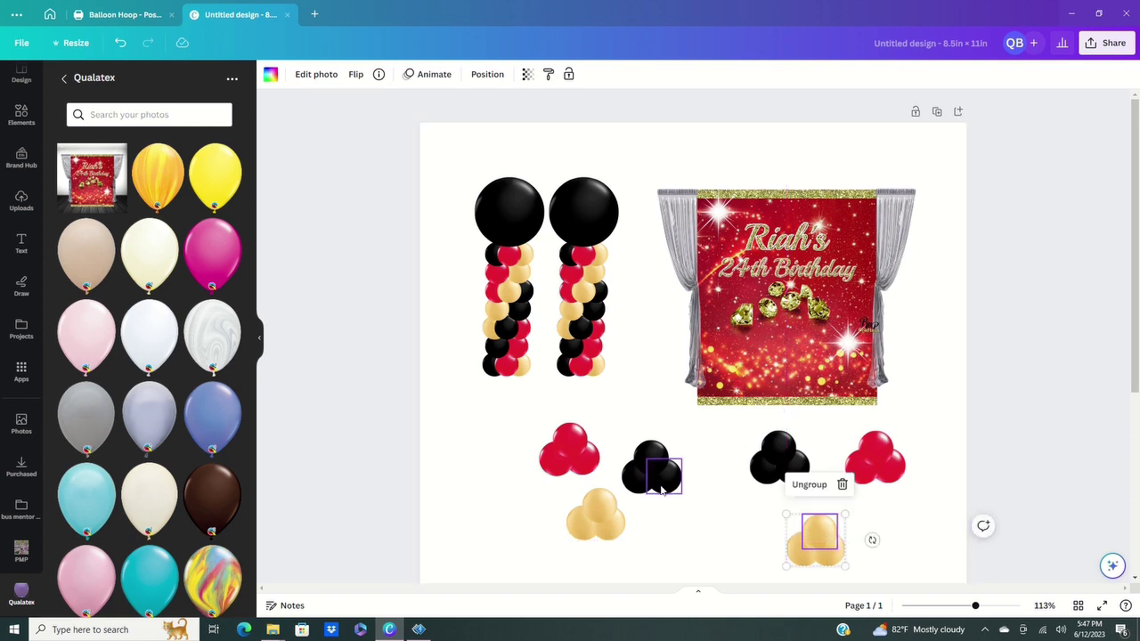
- Add two extra copies of the red balloon to the red cluster below the backdrop, one of them smaller
left_click(574, 449)
left_click(549, 393)
left_click_drag(579, 446, 900, 441)
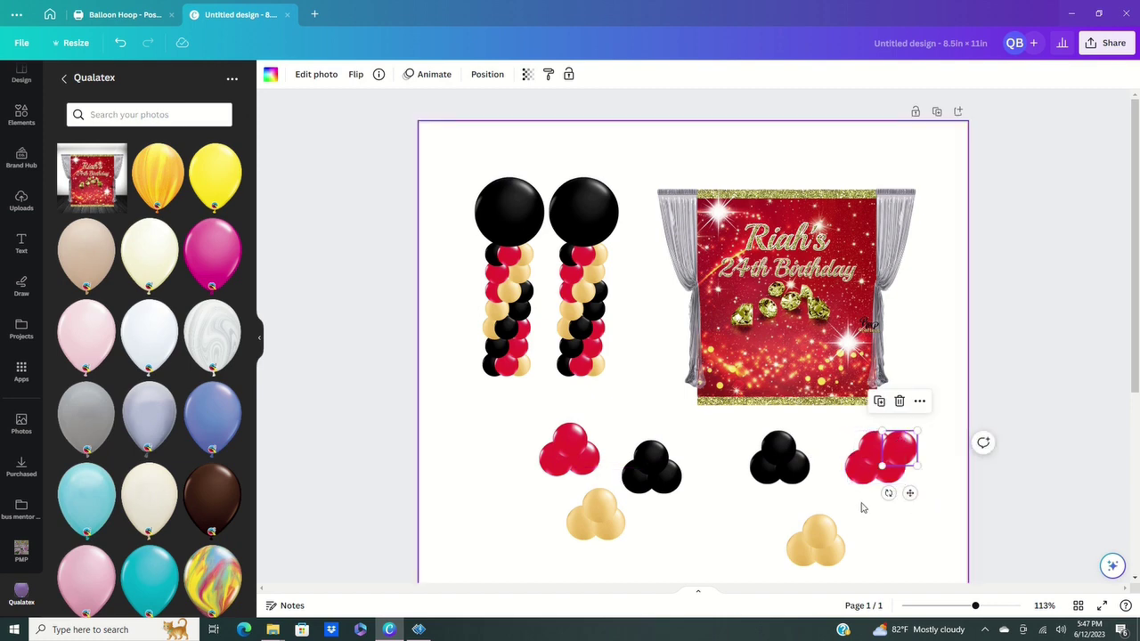
left_click_drag(917, 444, 928, 454)
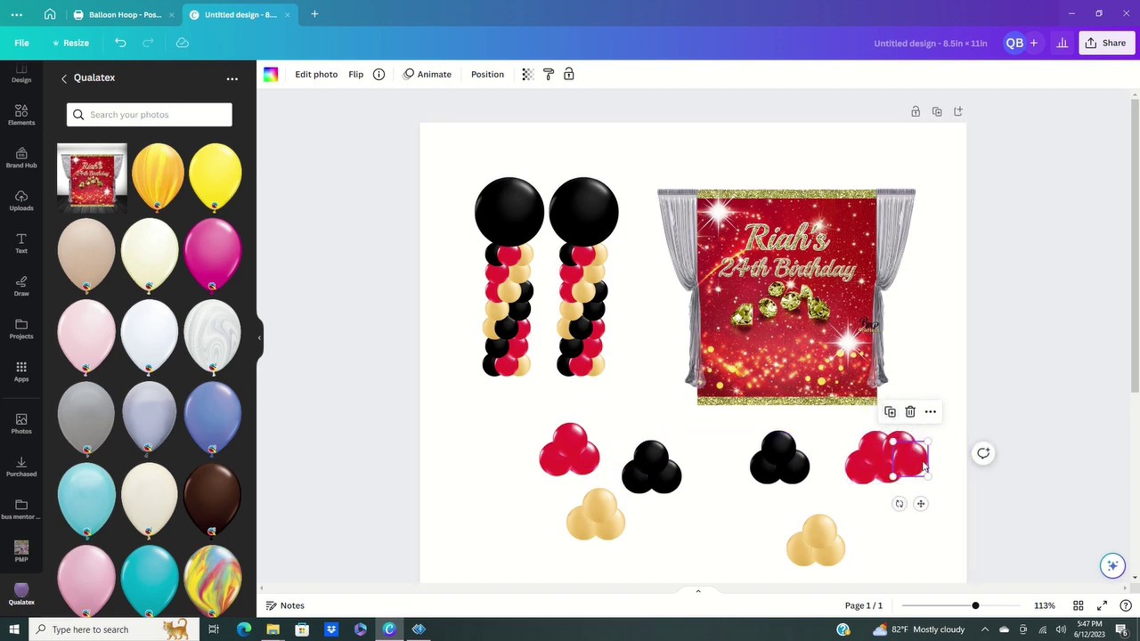
left_click_drag(913, 472, 882, 467)
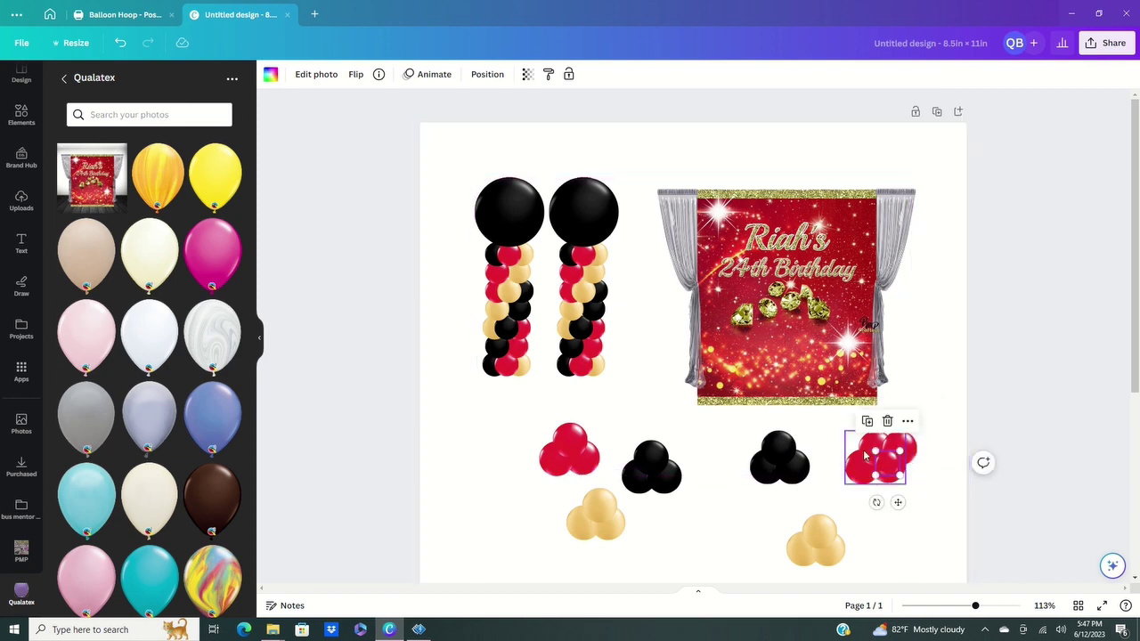
- Build a tiny triangular cluster of three red balloons below the enlarged red cluster
left_click_drag(882, 486, 894, 506)
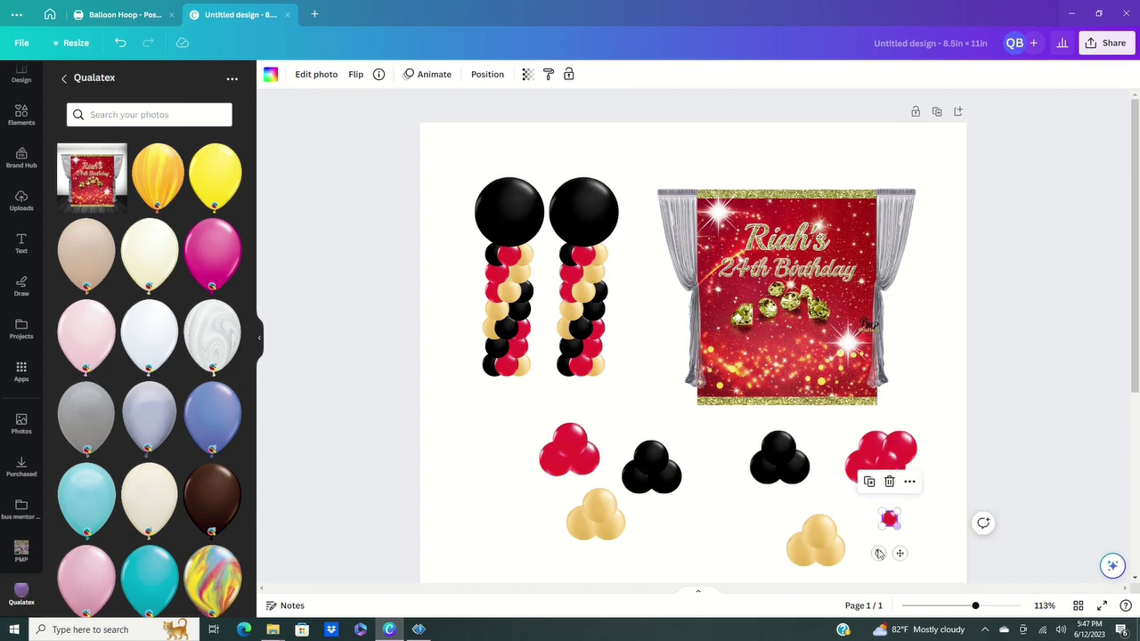
left_click(870, 481)
left_click_drag(898, 581, 900, 519)
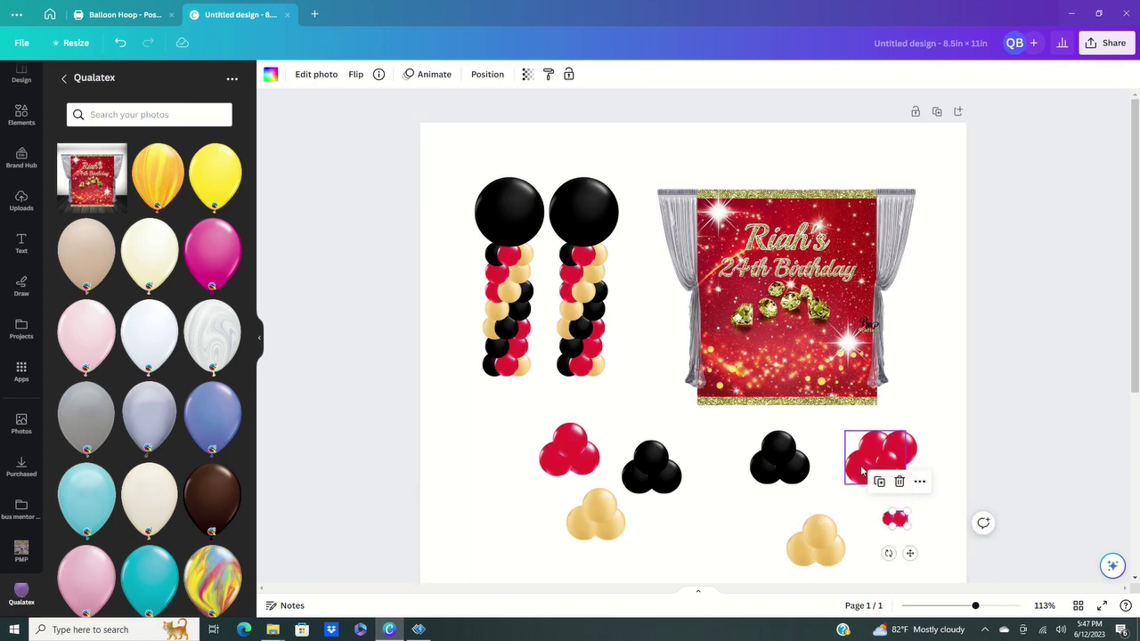
mouse_move(911, 523)
left_mouse_down()
mouse_move(898, 498)
mouse_move(894, 513)
left_mouse_up()
left_click(912, 556)
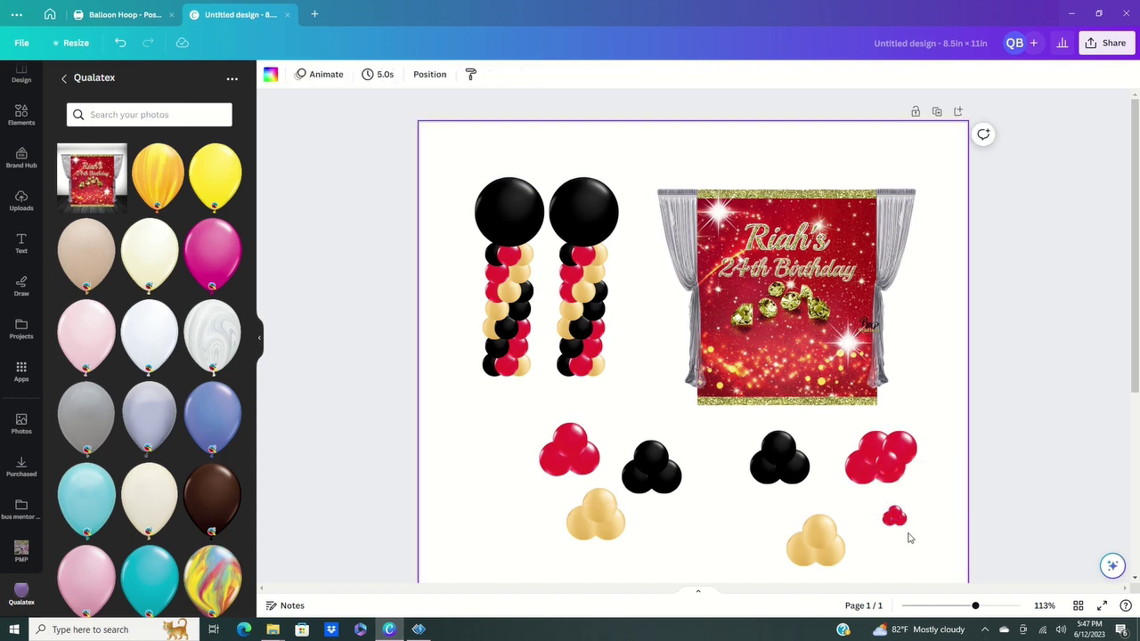
- Group the tiny three-balloon red cluster and place it on the left side of the larger red cluster
left_click(894, 517)
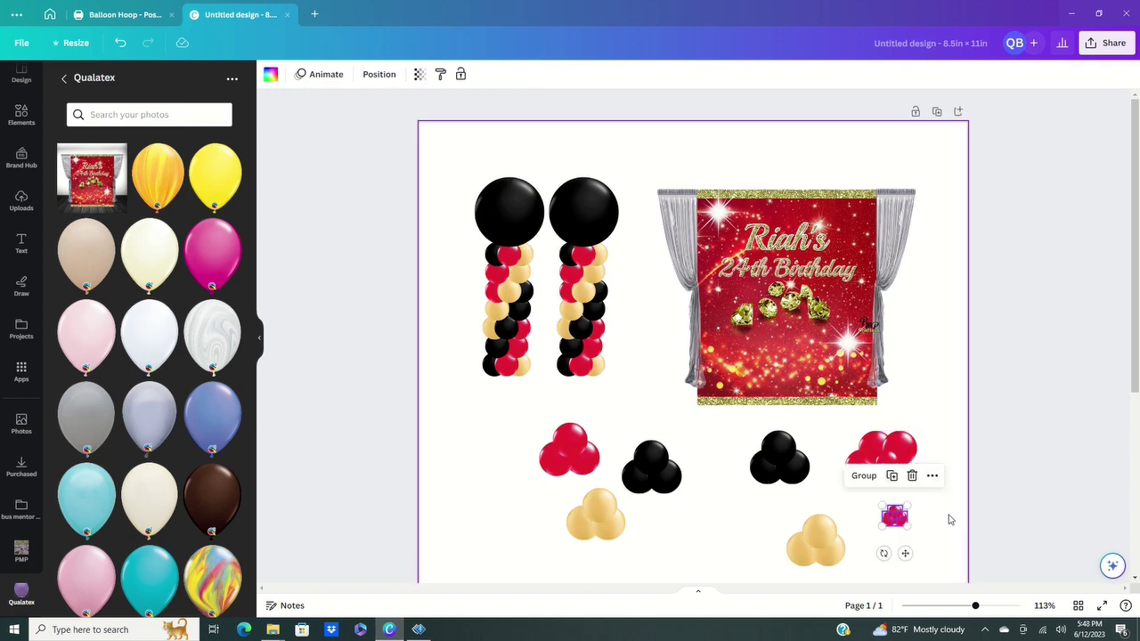
left_click(864, 478)
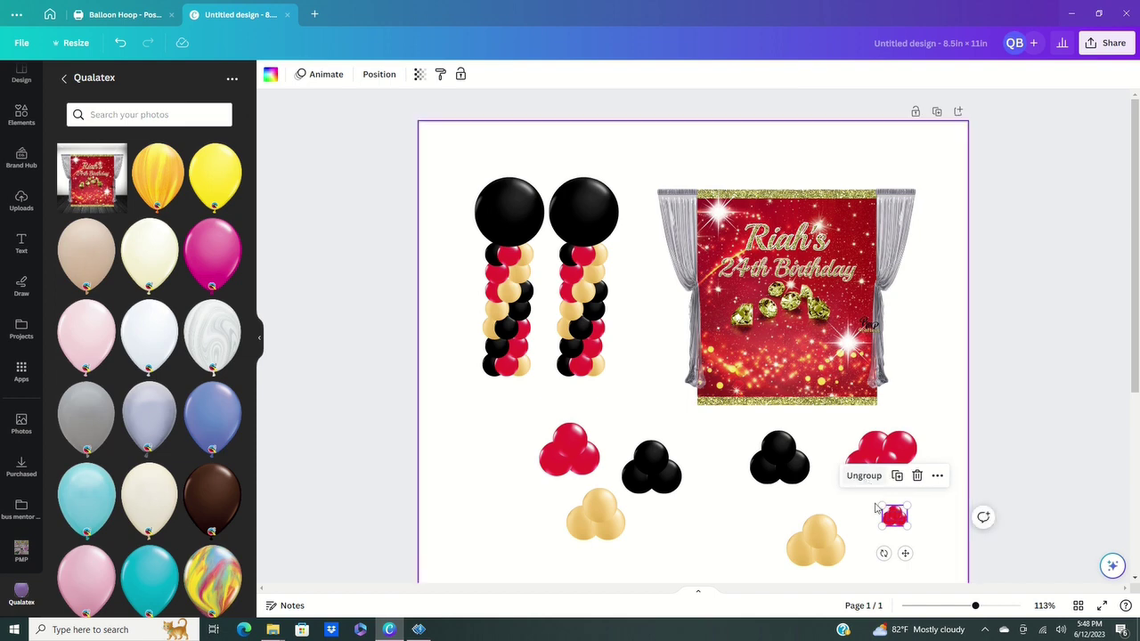
left_click(927, 517)
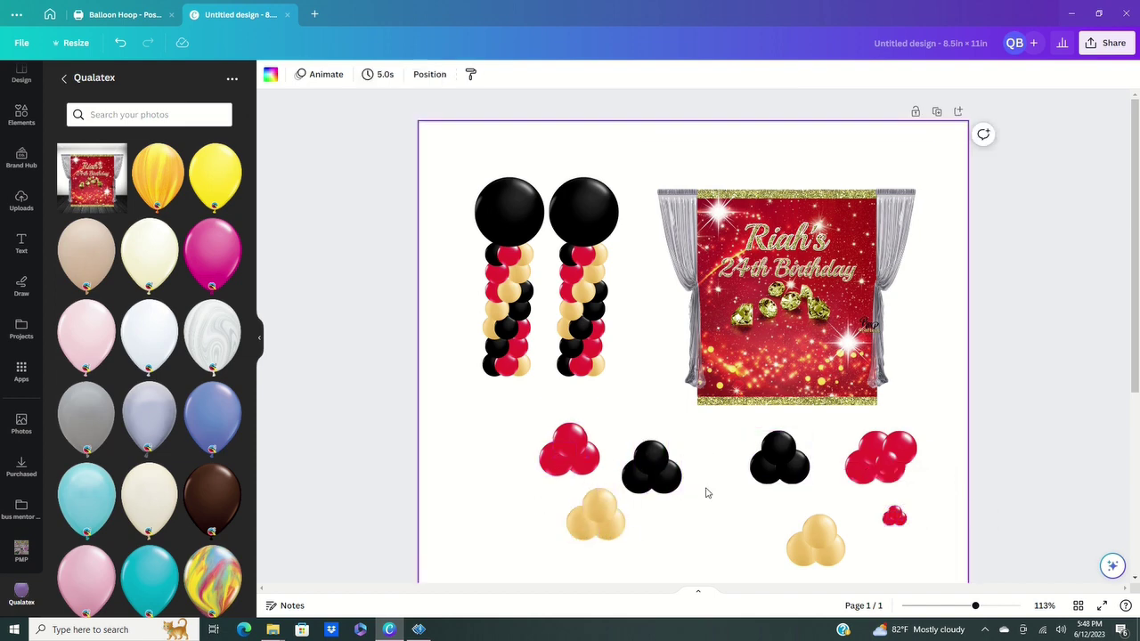
left_click_drag(895, 518, 862, 461)
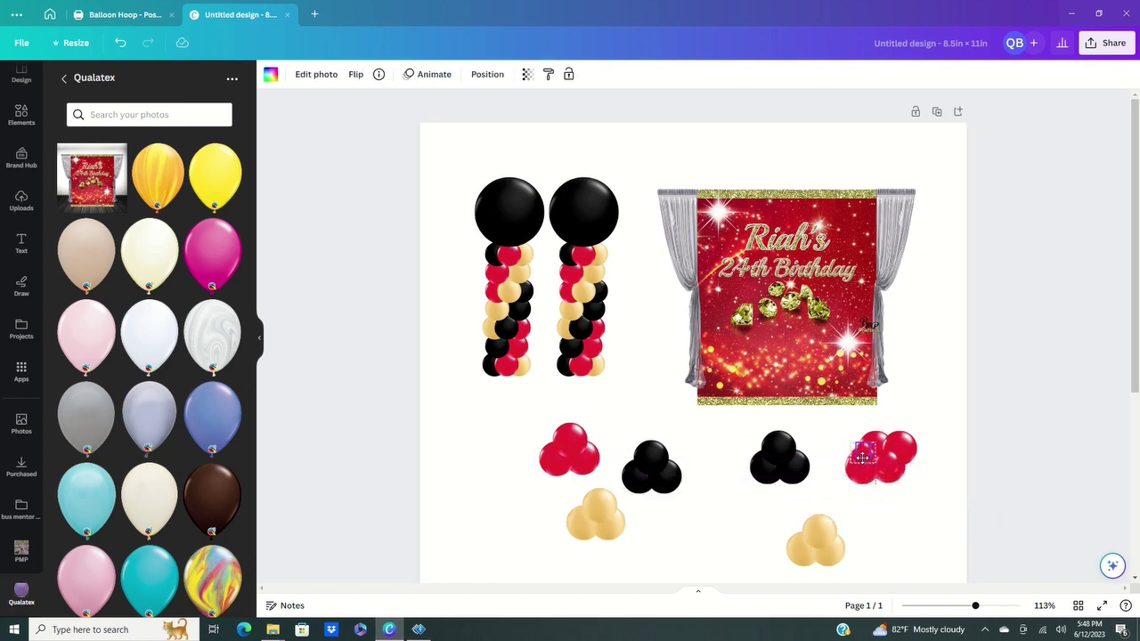
left_click(935, 535)
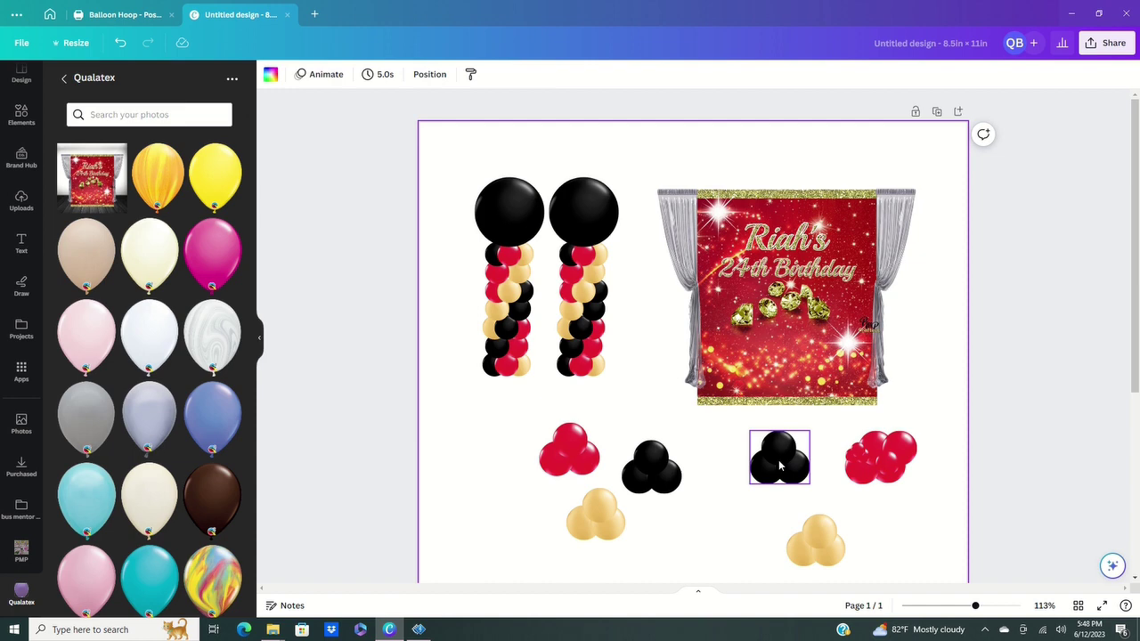
- Place the slightly reduced black cluster with extra black balloons at the backdrop's lower-right corner, and stack the tilted red cluster above it
left_click_drag(783, 467, 890, 397)
left_click(904, 396)
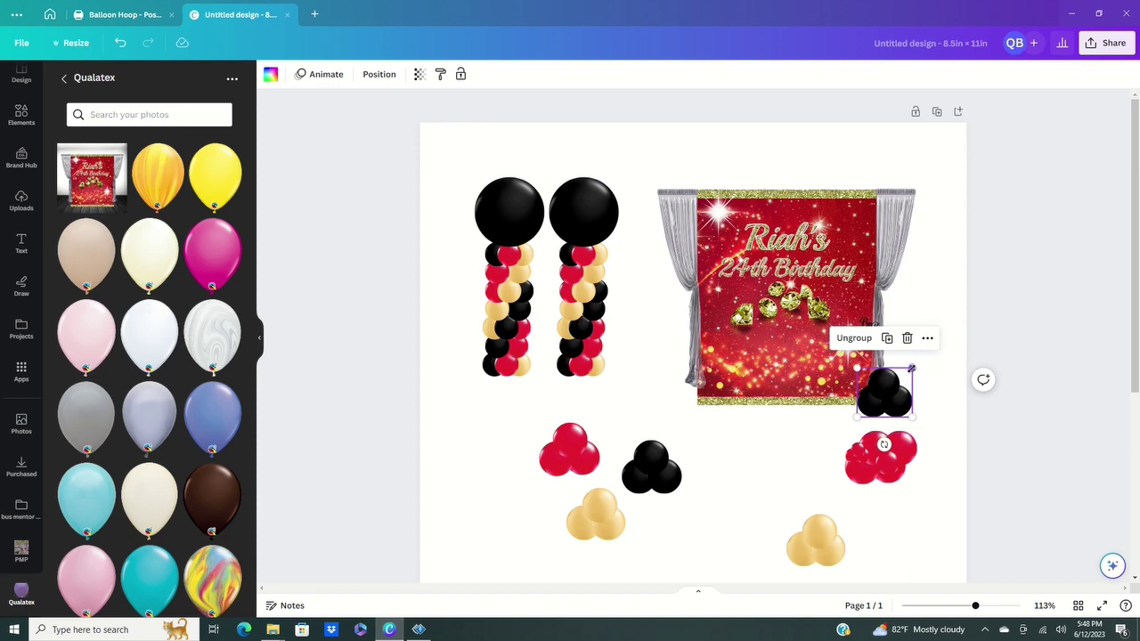
left_click_drag(911, 367, 909, 372)
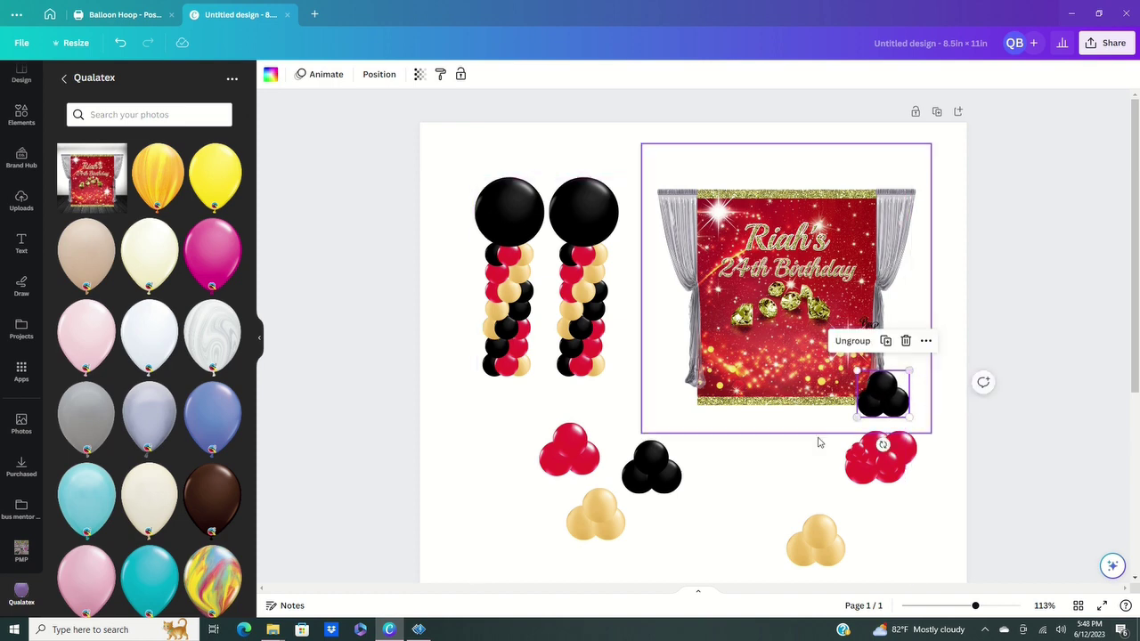
left_click_drag(883, 443, 855, 393)
left_click(898, 376)
left_click(880, 457)
left_click_drag(880, 458, 888, 349)
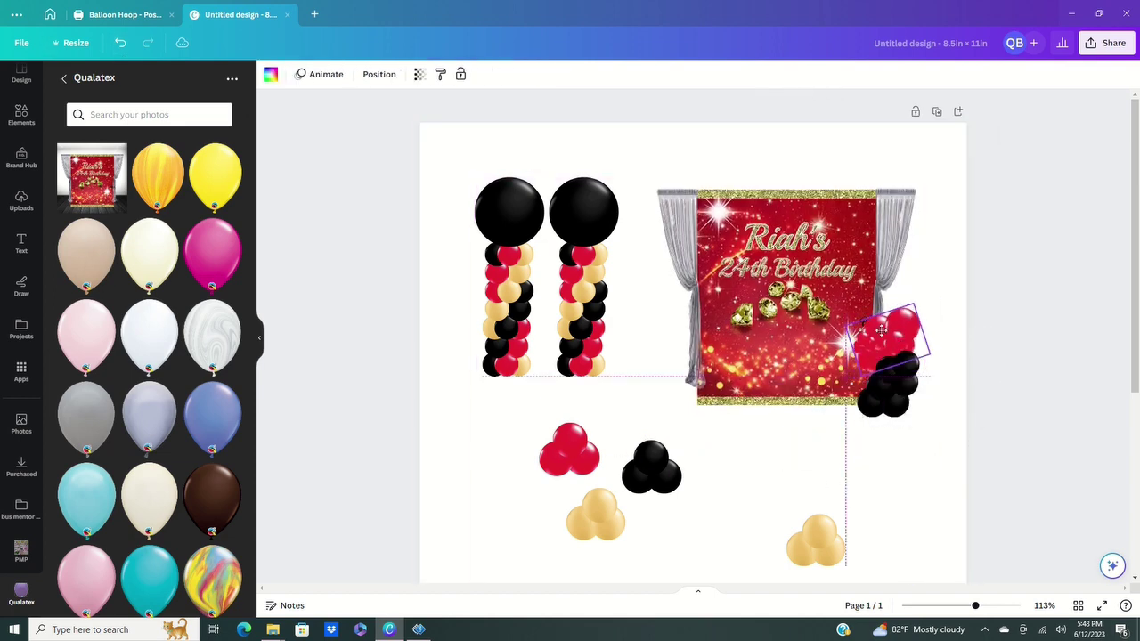
- Stack the gold cluster above the red one on the backdrop's right edge and add a larger and a smaller gold balloon
left_click_drag(816, 539, 886, 303)
left_click(928, 254)
key("Escape")
key("ctrl+v")
left_click_drag(596, 515, 922, 276)
right_click(917, 278)
key("Escape")
key("ctrl+v")
left_click_drag(596, 517, 878, 294)
right_click(878, 294)
key("Escape")
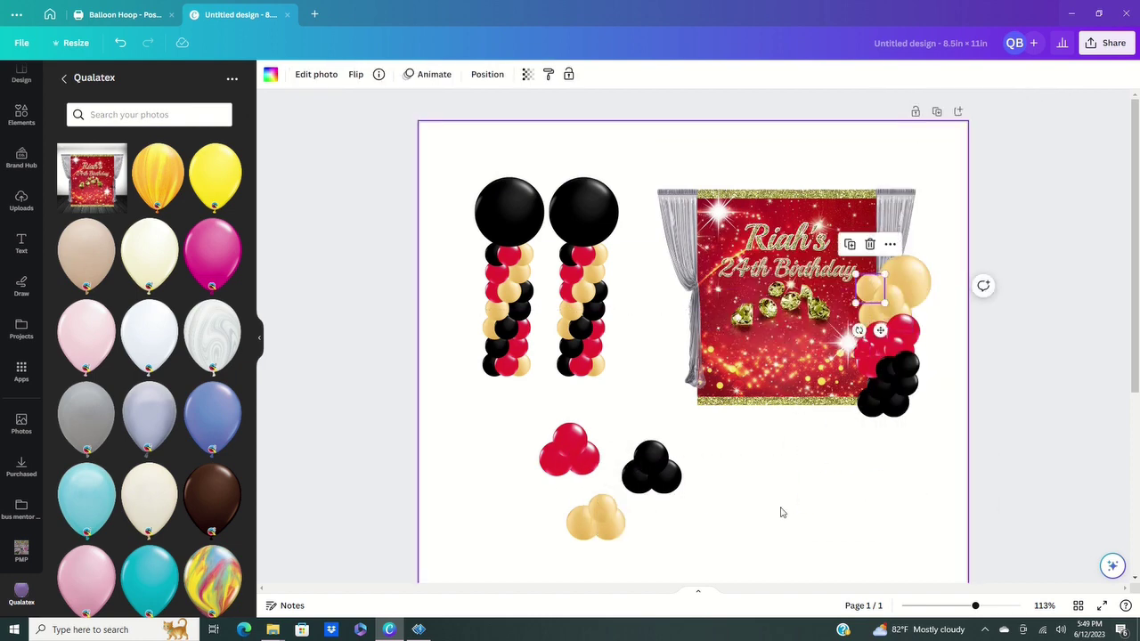
- Place a tilted copy of the black cluster above the garland's gold balloons and send it backward one layer
left_click(651, 466)
key("ctrl+c")
key("ctrl+v")
left_click_drag(651, 466, 884, 256)
left_click(927, 184)
mouse_move(962, 344)
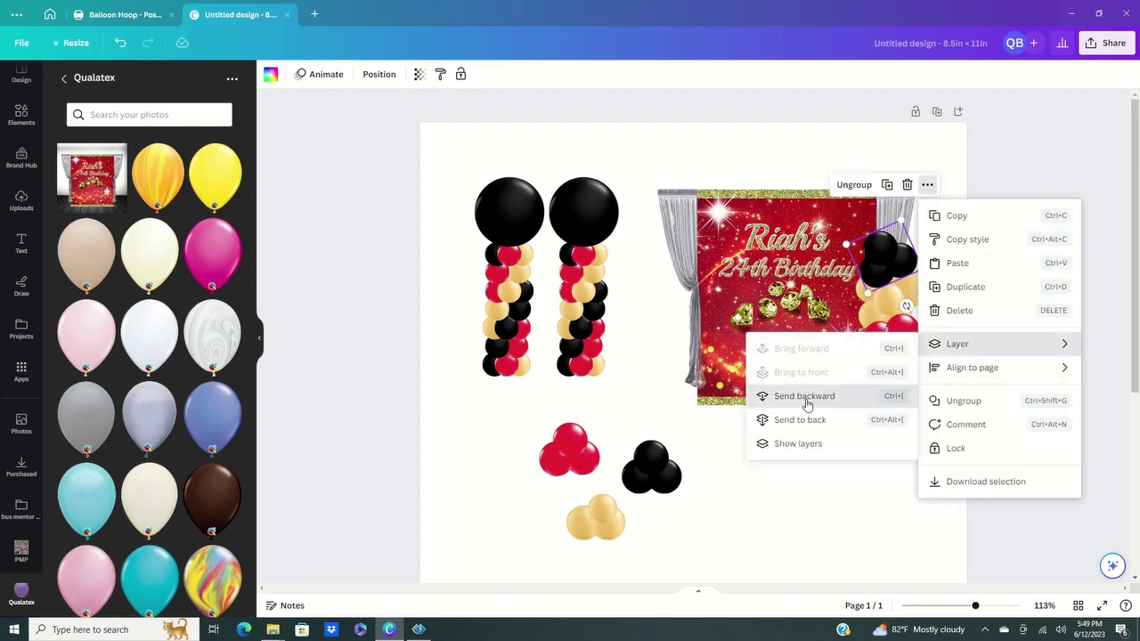
left_click(804, 395)
left_click(943, 268)
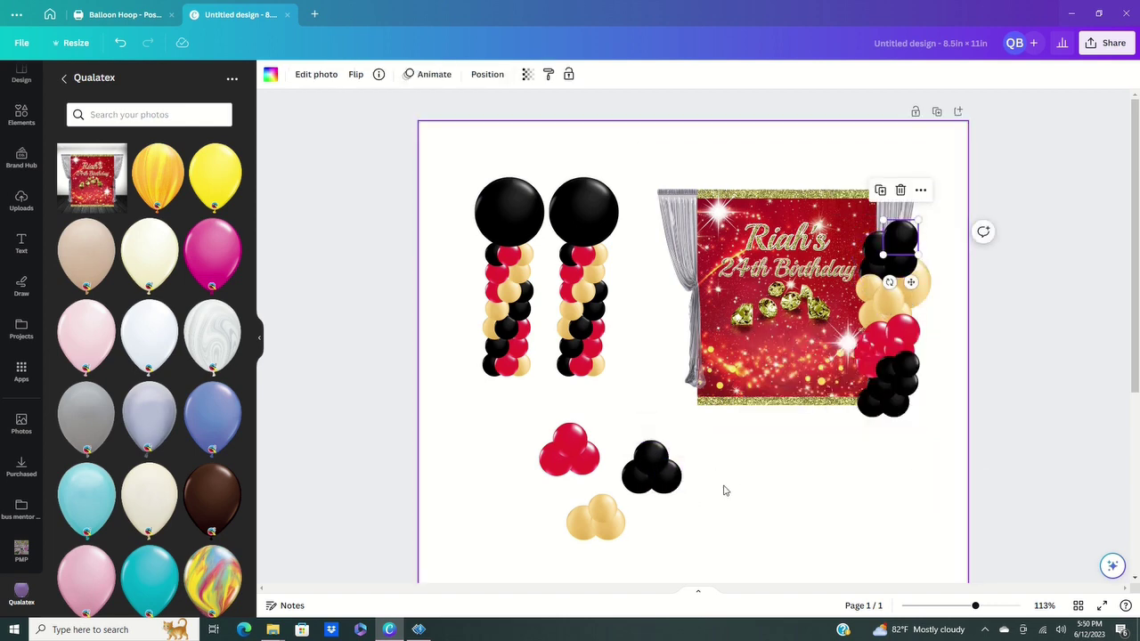
- Place a larger black balloon at the top of the garland's upper black section and send it backward
left_click_drag(830, 477, 873, 216)
right_click(875, 218)
mouse_move(998, 332)
left_click(773, 380)
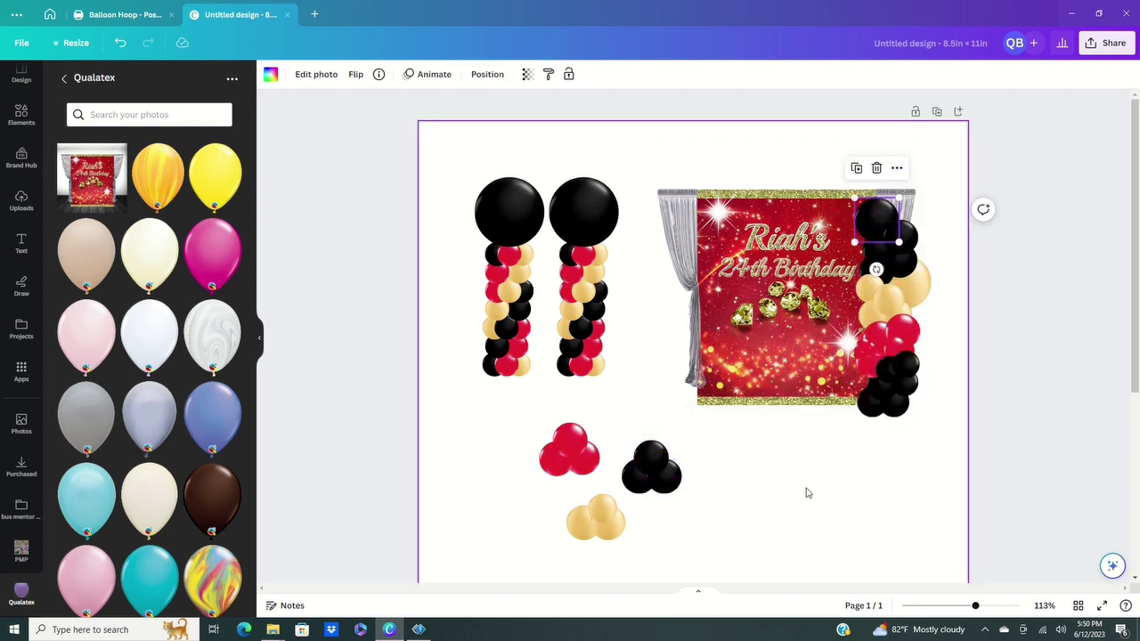
- Copy the red cluster and build a red section with extra balloons at the top of the garland
left_click_drag(530, 415, 610, 488)
key("ctrl+c")
key("ctrl+v")
left_click_drag(570, 454, 853, 495)
left_click_drag(857, 552, 950, 151)
left_click(941, 110)
left_click(940, 226)
left_click(762, 532)
- Add a large black balloon to the left of the garland's bottom black section
left_click_drag(651, 465, 850, 381)
right_click(850, 381)
key("Escape")
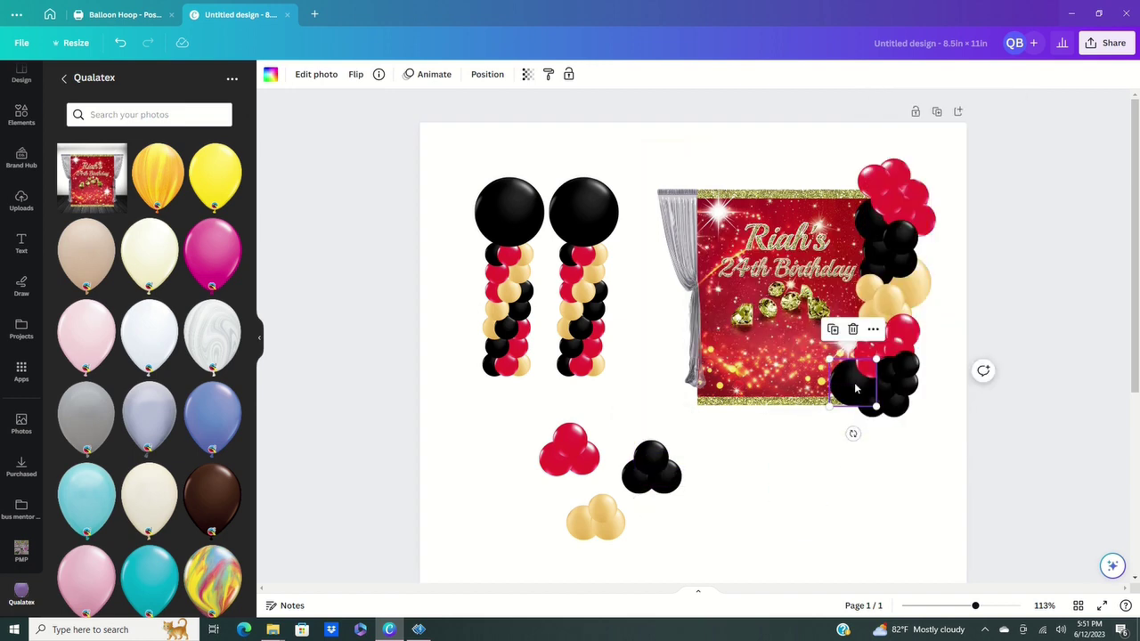
left_click(820, 509)
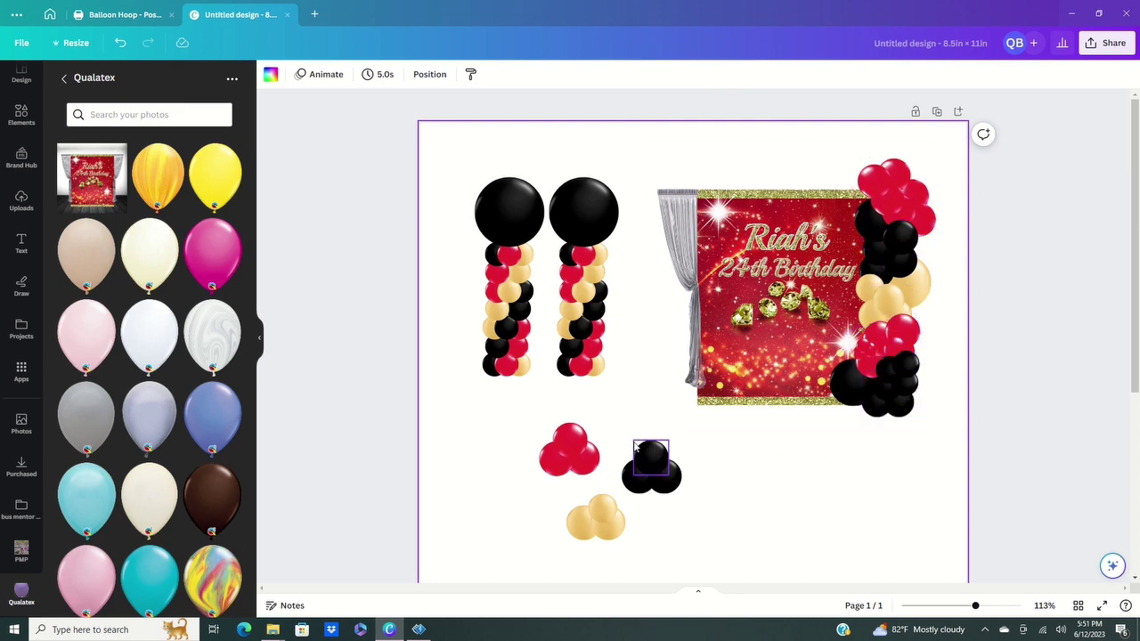
- Build tiny three-balloon black clusters and place them on the garland's black sections
left_click_drag(624, 433, 921, 558)
left_click(726, 555)
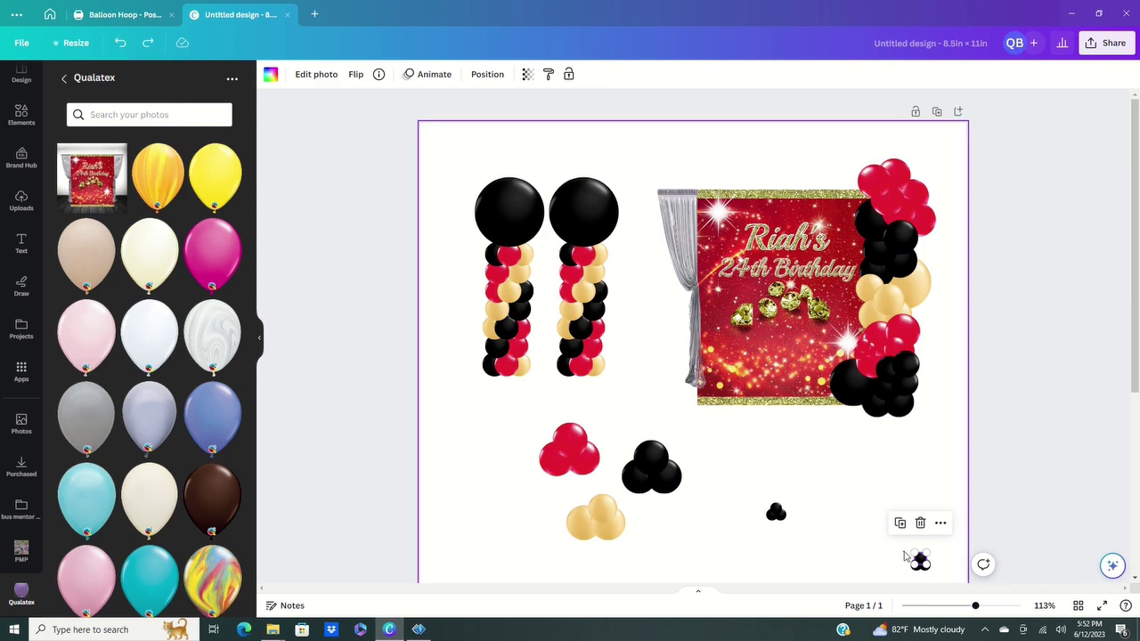
left_click(776, 512)
left_click(739, 472)
left_click_drag(793, 548, 932, 441)
- Build tiny red and gold three-balloon clusters and place them on the garland's matching red and gold sections
left_click(569, 450)
left_click_drag(569, 450, 732, 473)
left_click(733, 451)
left_click(732, 450)
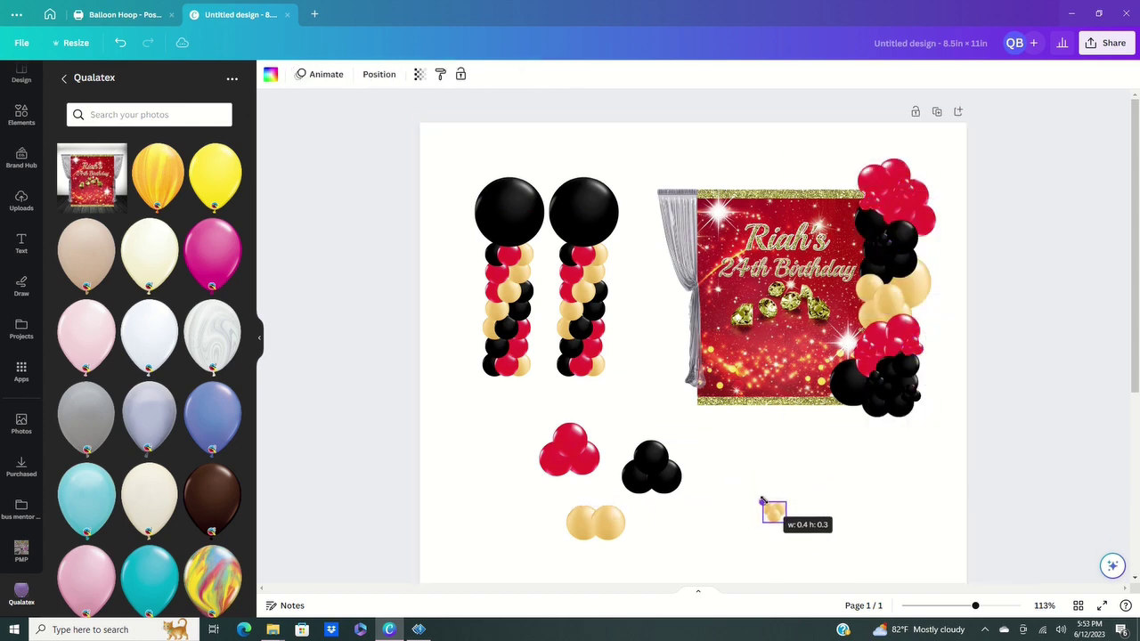
left_click_drag(771, 509, 871, 303)
left_click(849, 491)
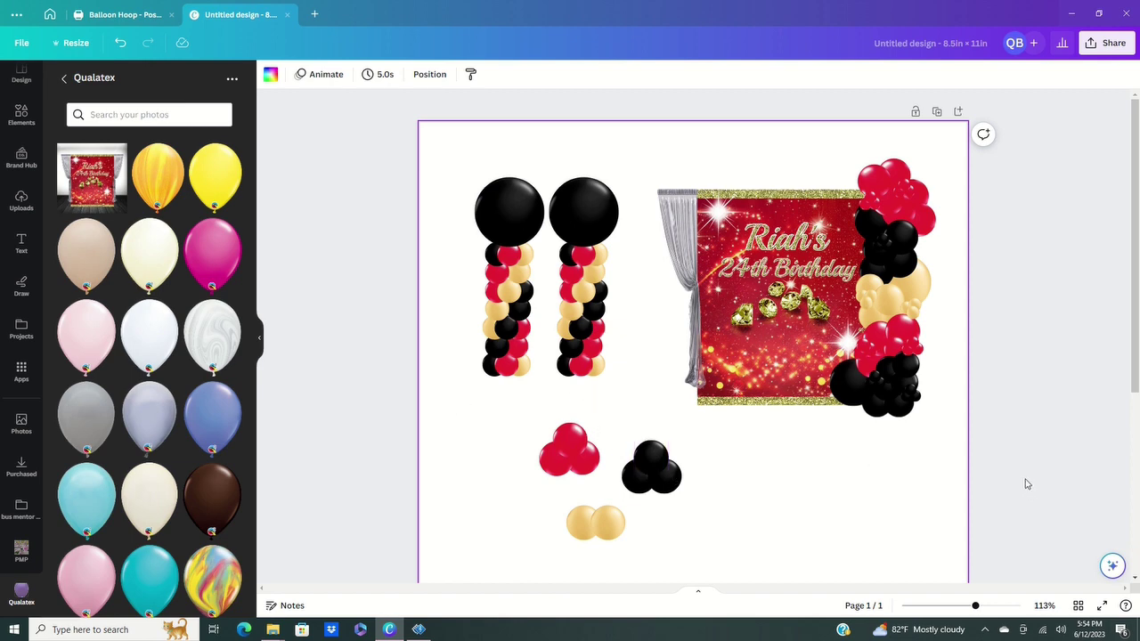
scroll(1027, 484, "down", 1)
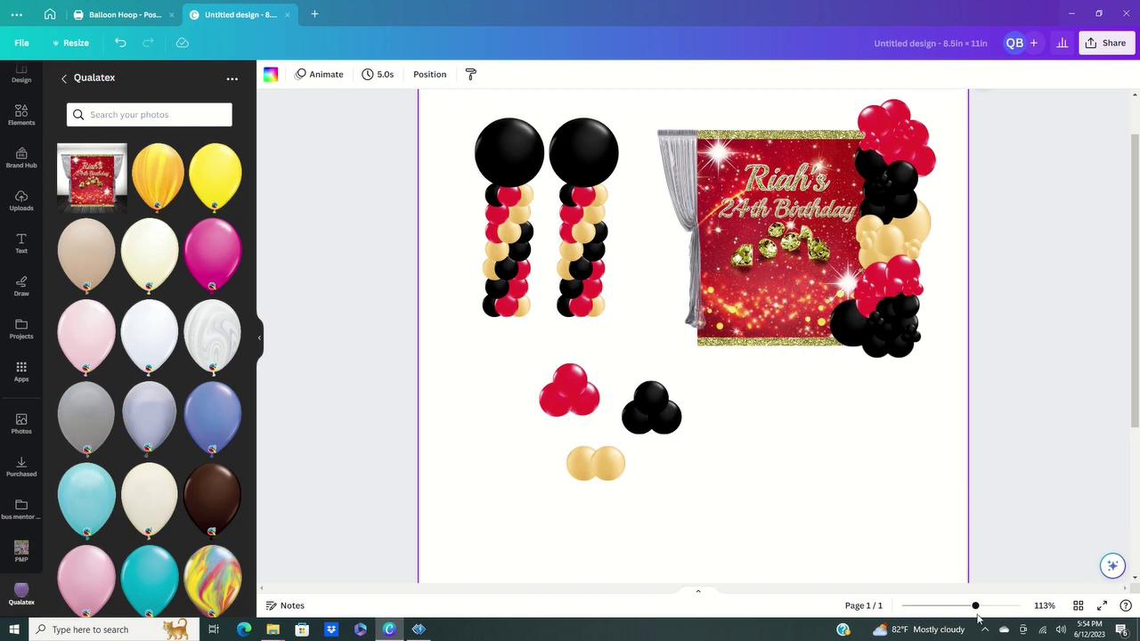
left_click_drag(976, 605, 959, 607)
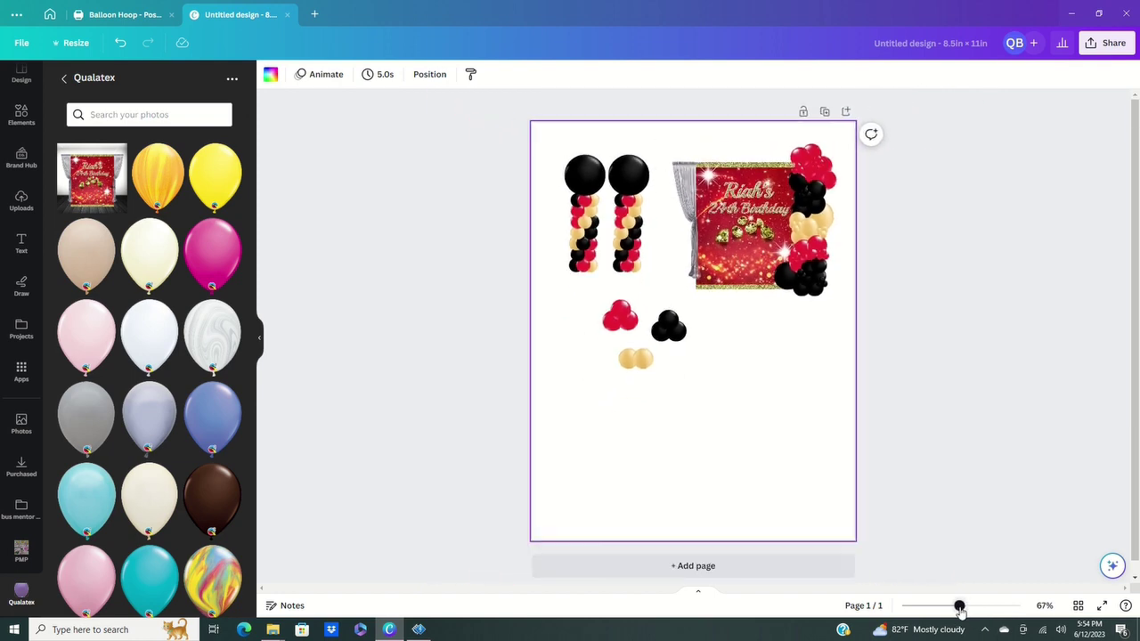